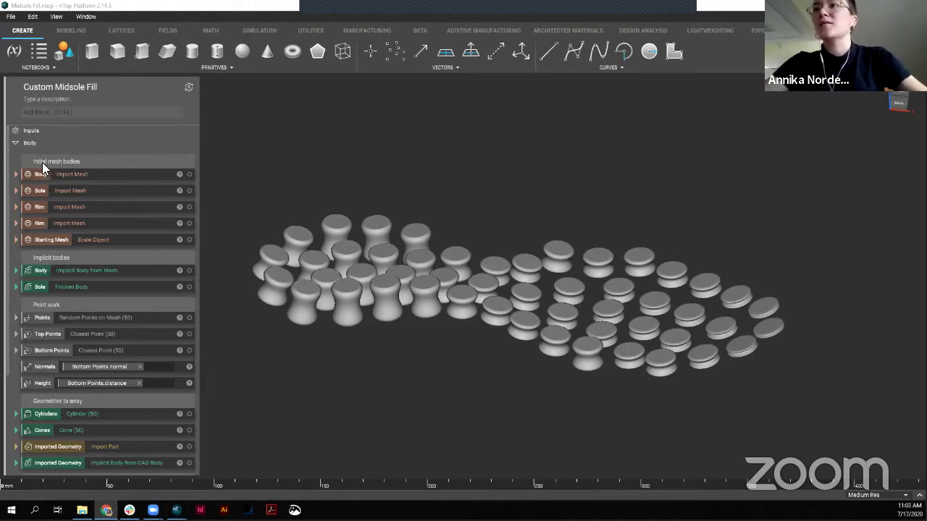
- Isolate the imported Body and Sole meshes alternately and compare their shapes from several angles
{"action": "left_click", "coordinate": [111, 174]}
{"action": "key", "text": "ctrl+h"}
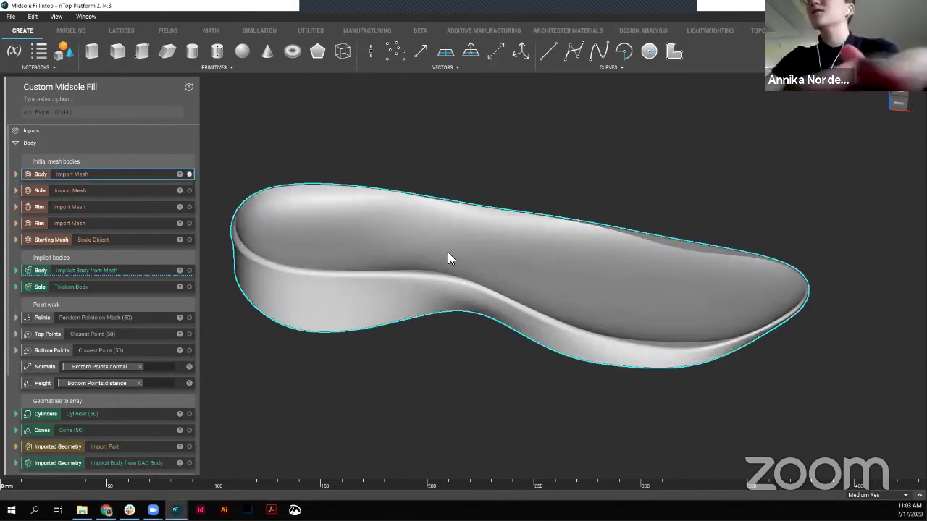
{"action": "mouse_move", "coordinate": [509, 241]}
{"action": "right_mouse_down"}
{"action": "mouse_move", "coordinate": [499, 346]}
{"action": "mouse_move", "coordinate": [485, 230]}
{"action": "mouse_move", "coordinate": [449, 135]}
{"action": "mouse_move", "coordinate": [455, 192]}
{"action": "mouse_move", "coordinate": [507, 239]}
{"action": "right_mouse_up"}
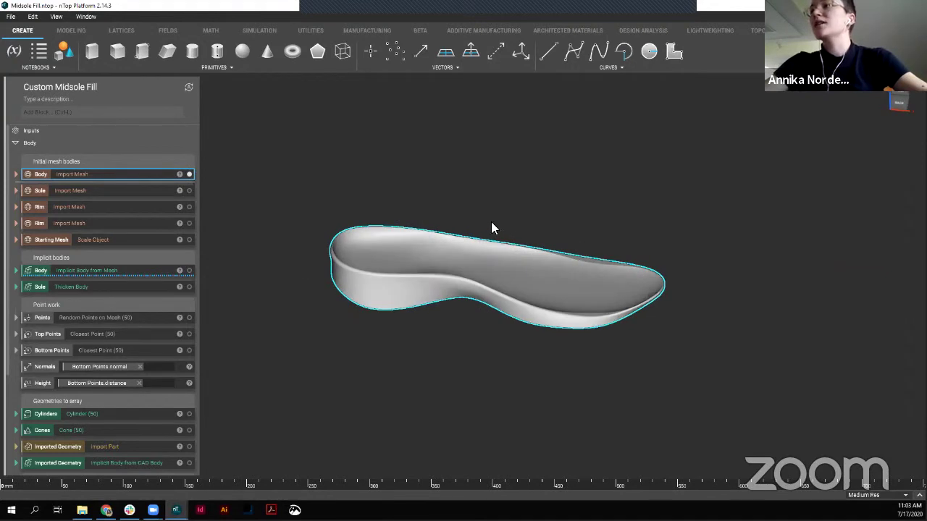
{"action": "left_click", "coordinate": [109, 190]}
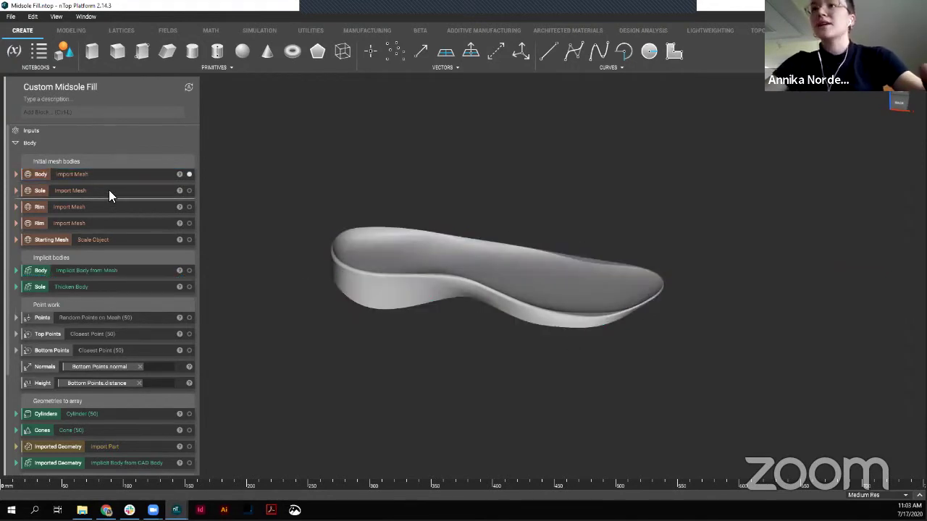
{"action": "key", "text": "ctrl+h"}
{"action": "right_click_drag", "start_coordinate": [516, 315], "coordinate": [471, 87]}
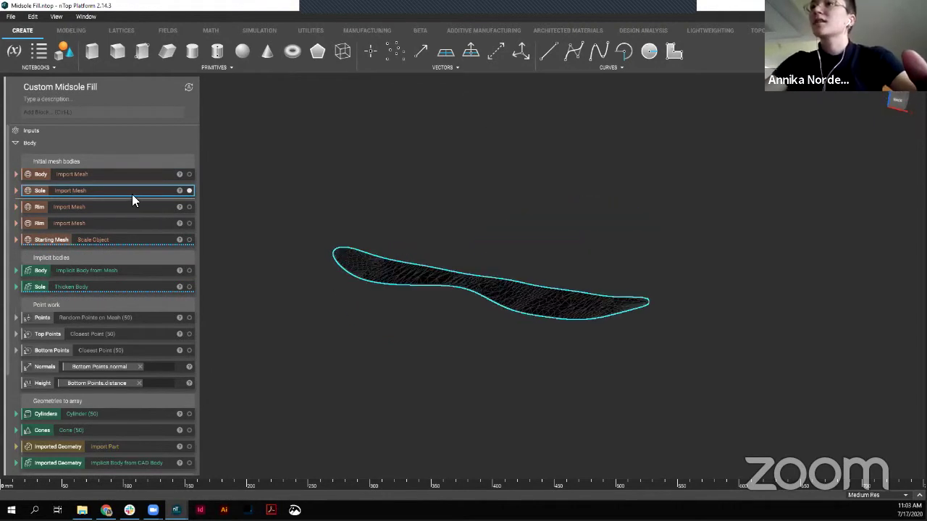
{"action": "left_click", "coordinate": [136, 175]}
{"action": "key", "text": "ctrl+h"}
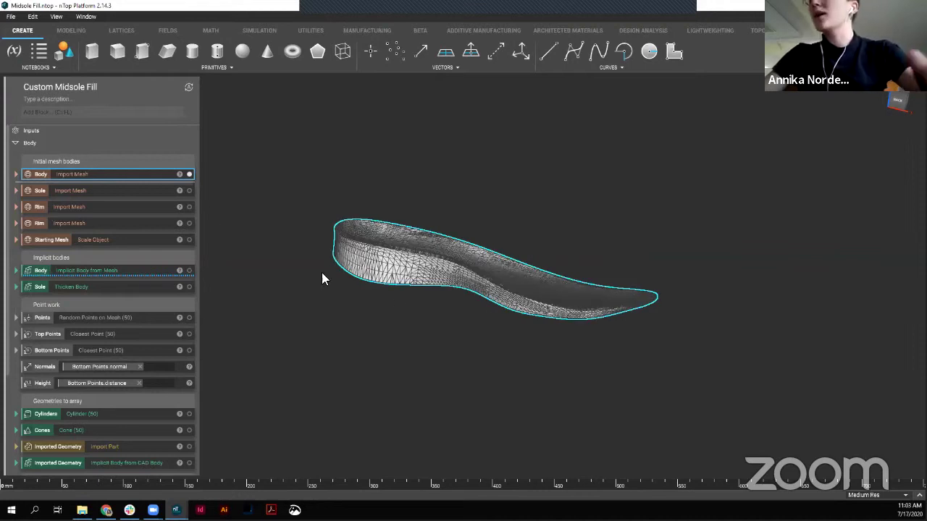
{"action": "right_click_drag", "start_coordinate": [461, 322], "coordinate": [440, 275]}
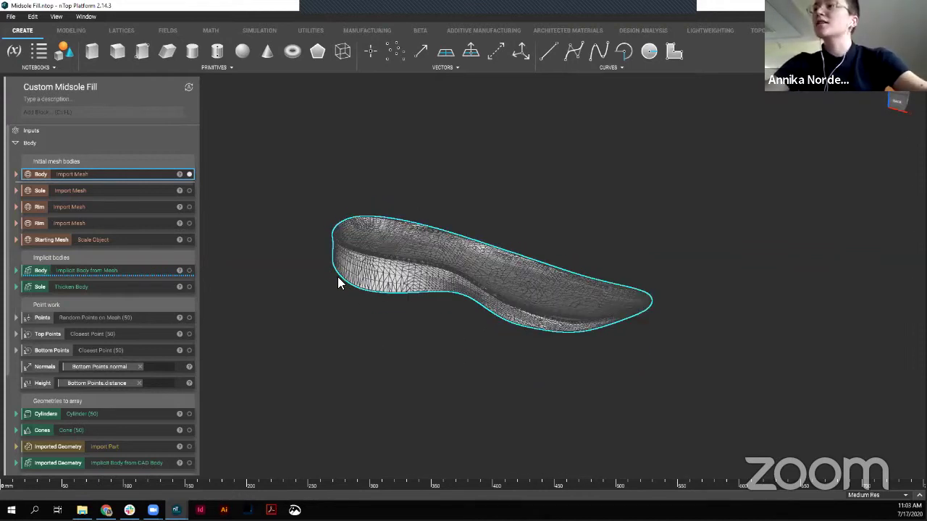
{"action": "left_click", "coordinate": [84, 190]}
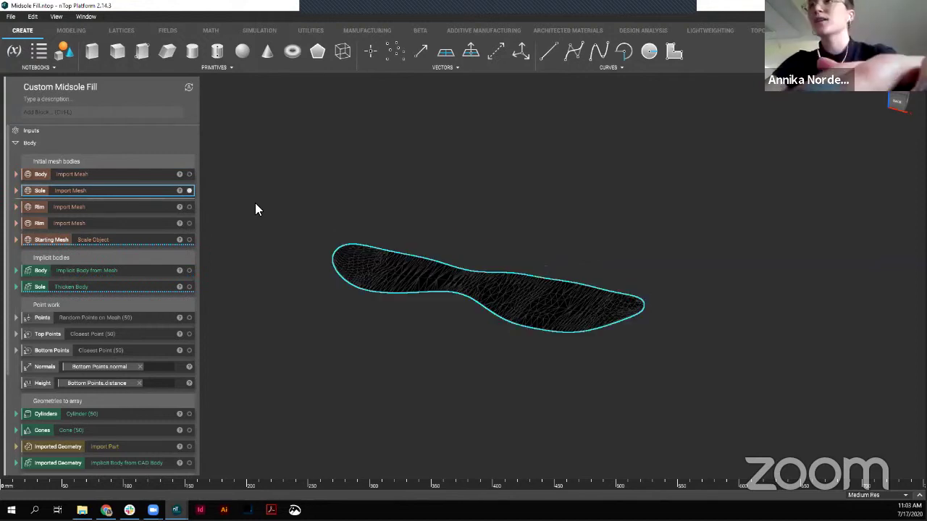
{"action": "right_click_drag", "start_coordinate": [435, 253], "coordinate": [426, 215]}
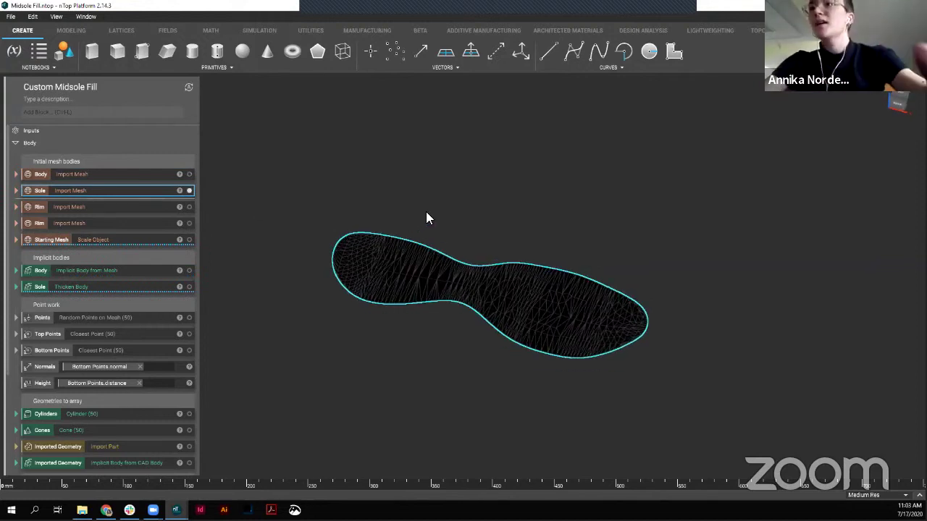
- Isolate the implicit Body made from the mesh and inspect it up close, followed by the thickened Sole body
{"action": "left_click", "coordinate": [103, 272]}
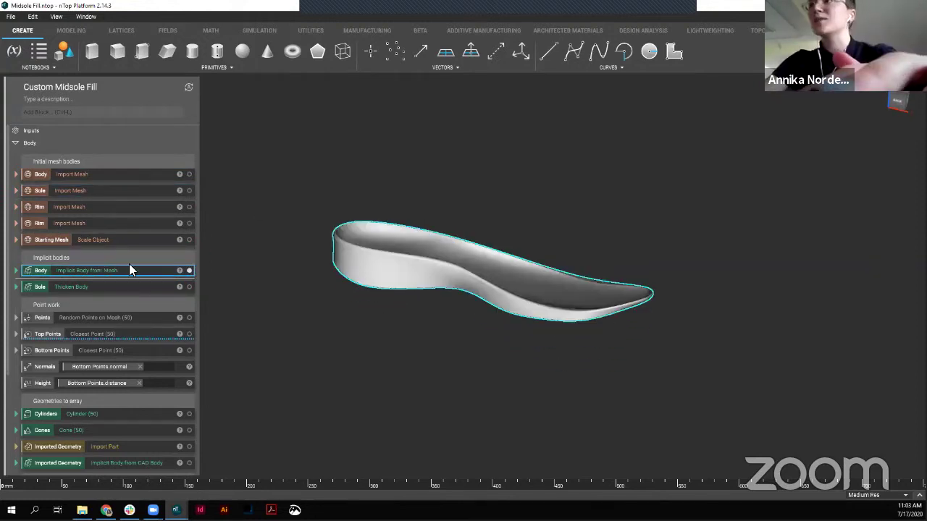
{"action": "scroll", "coordinate": [493, 284], "scroll_direction": "up", "scroll_amount": 5}
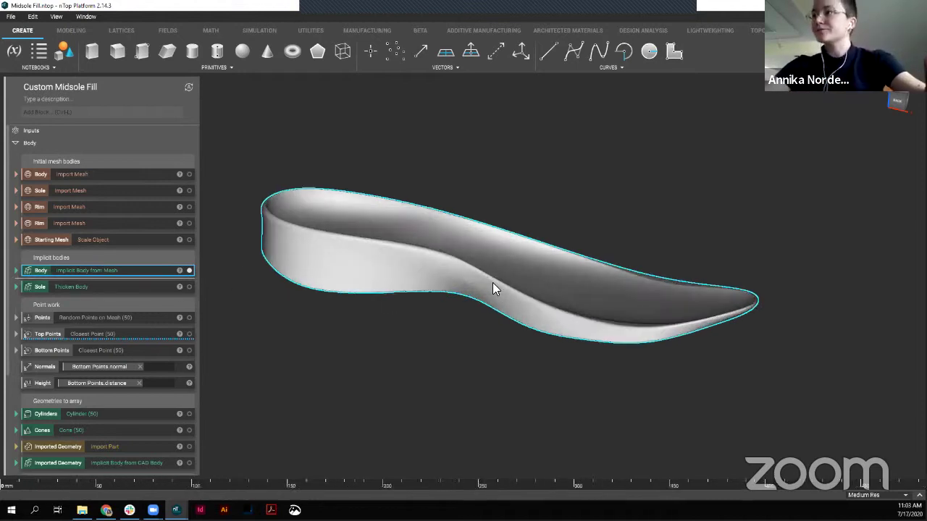
{"action": "right_click_drag", "start_coordinate": [508, 311], "coordinate": [357, 300]}
{"action": "scroll", "coordinate": [358, 299], "scroll_direction": "up", "scroll_amount": 5}
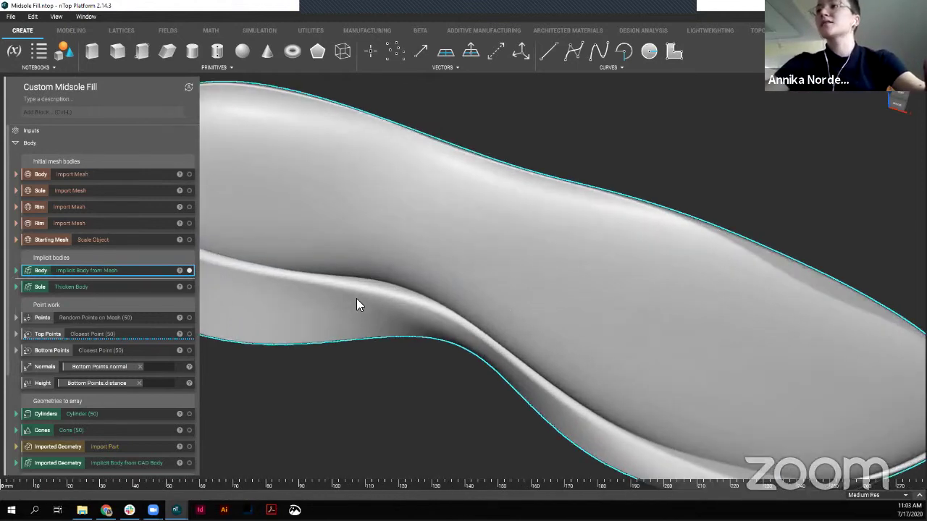
{"action": "scroll", "coordinate": [358, 299], "scroll_direction": "down", "scroll_amount": 6}
{"action": "right_click_drag", "start_coordinate": [454, 307], "coordinate": [457, 245]}
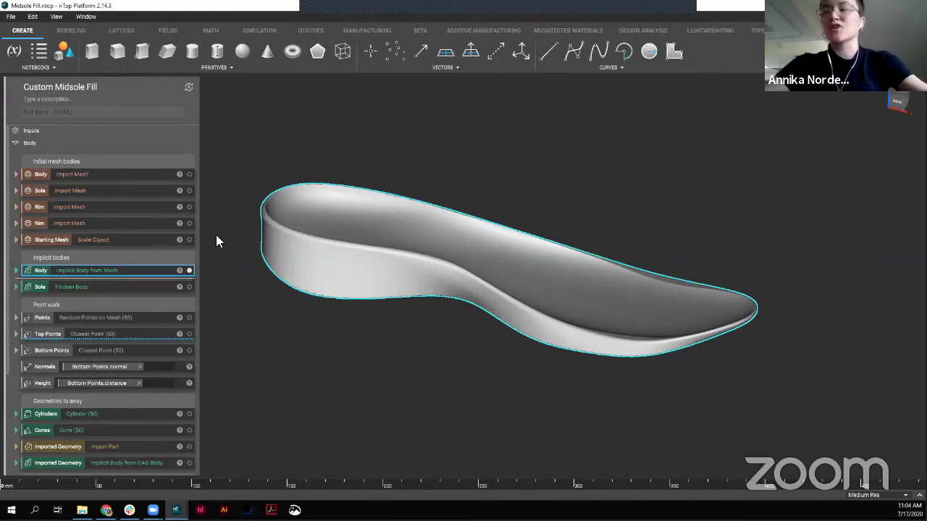
{"action": "right_click_drag", "start_coordinate": [259, 239], "coordinate": [264, 294]}
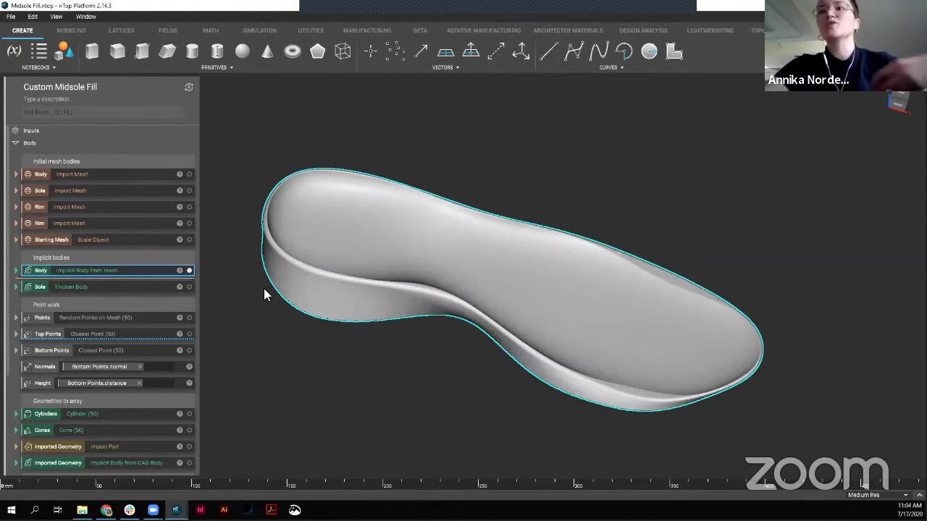
{"action": "left_click", "coordinate": [132, 288]}
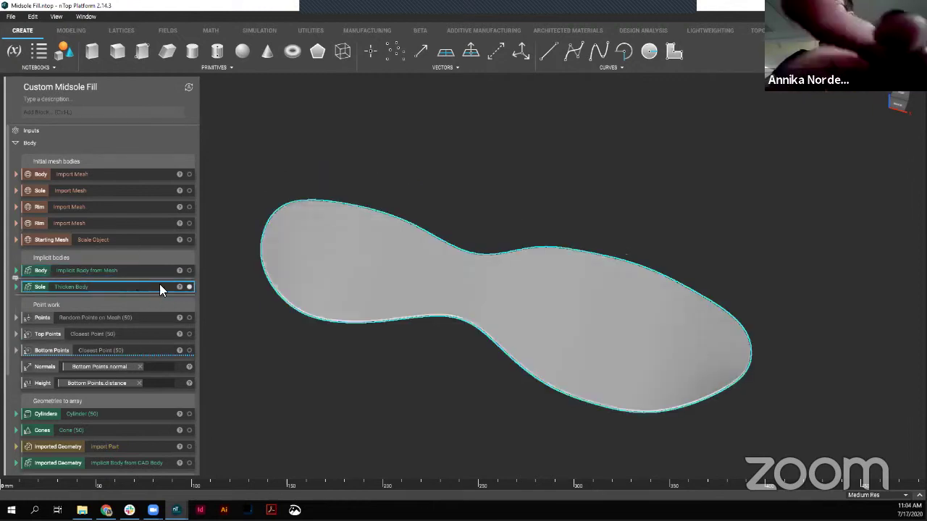
{"action": "right_click_drag", "start_coordinate": [459, 290], "coordinate": [365, 375]}
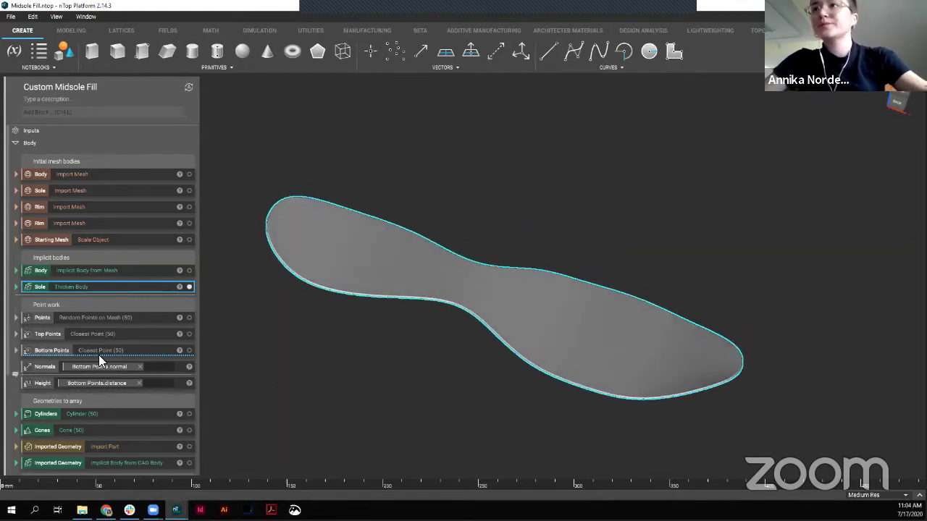
- Isolate the Points block and examine its Random Points on Mesh settings and how the points are distributed across the sole
{"action": "left_click", "coordinate": [102, 321]}
{"action": "left_click", "coordinate": [189, 317]}
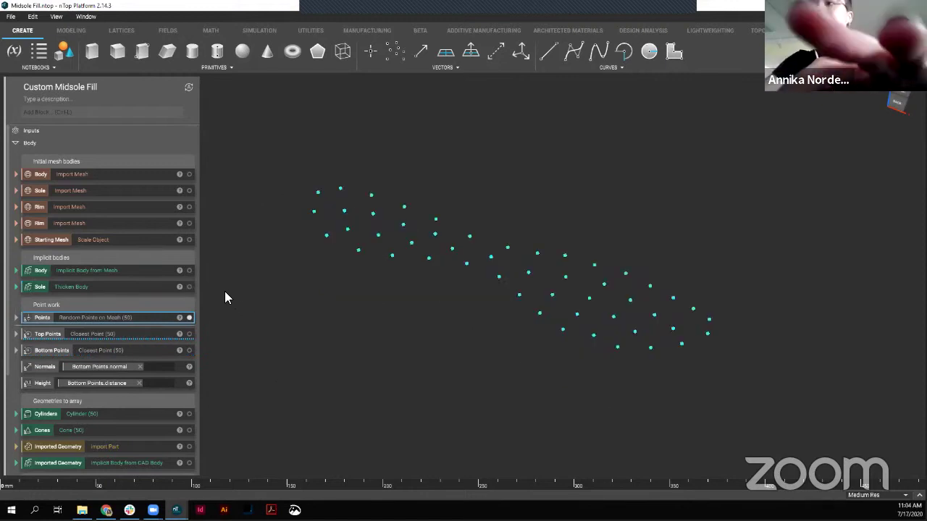
{"action": "right_click_drag", "start_coordinate": [569, 271], "coordinate": [315, 328]}
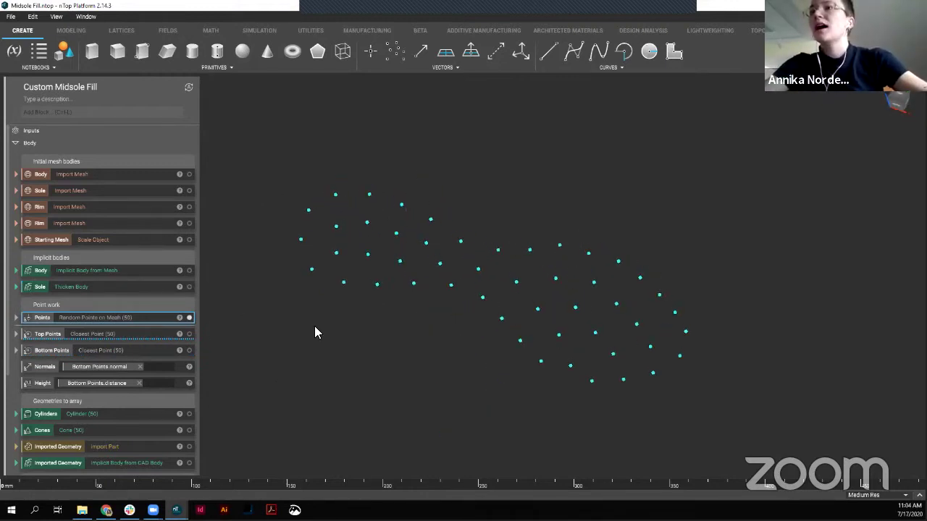
{"action": "left_click", "coordinate": [16, 318]}
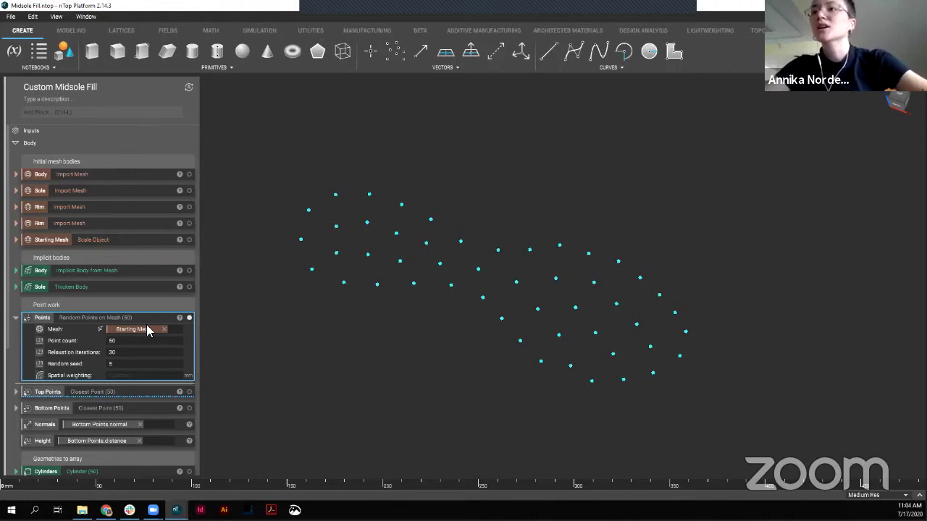
{"action": "middle_click_drag", "start_coordinate": [552, 296], "coordinate": [577, 255]}
{"action": "mouse_move", "coordinate": [544, 291]}
{"action": "middle_mouse_down"}
{"action": "mouse_move", "coordinate": [536, 249]}
{"action": "mouse_move", "coordinate": [544, 300]}
{"action": "middle_mouse_up"}
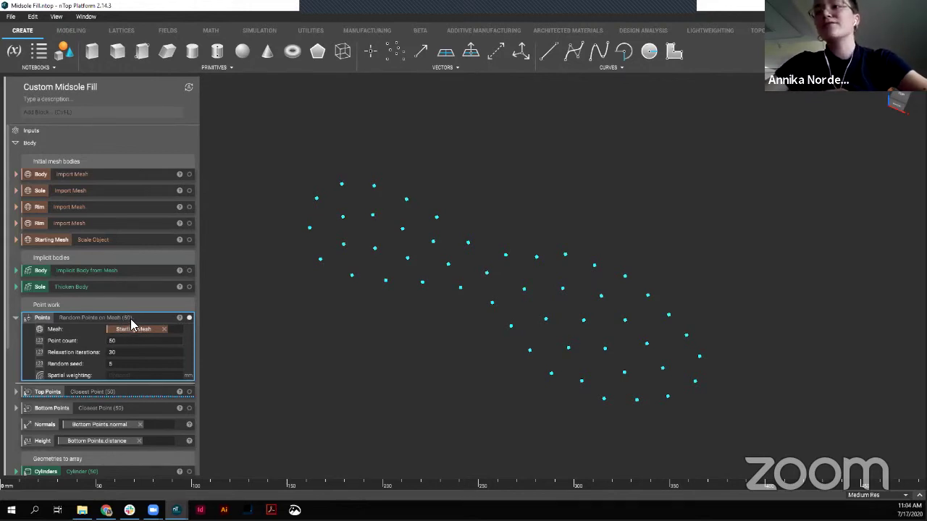
{"action": "right_click_drag", "start_coordinate": [538, 339], "coordinate": [553, 292]}
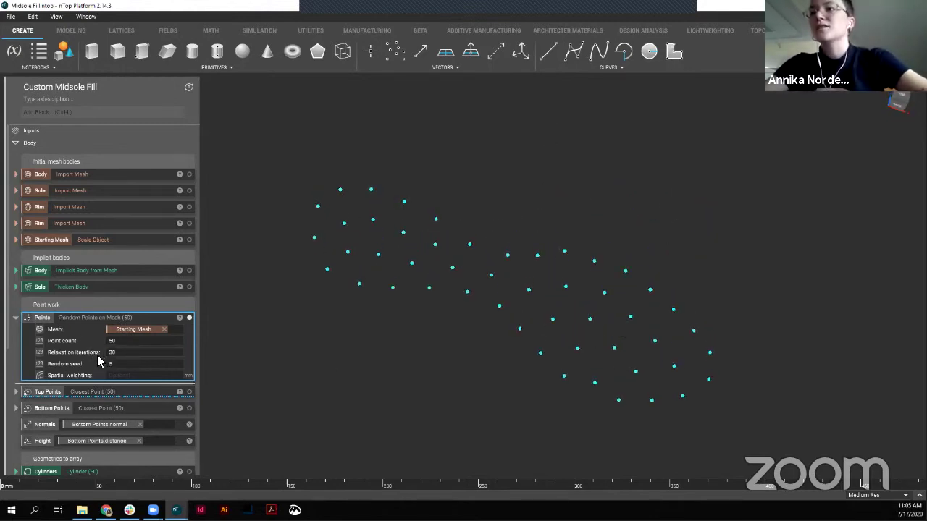
{"action": "right_click_drag", "start_coordinate": [458, 342], "coordinate": [451, 334]}
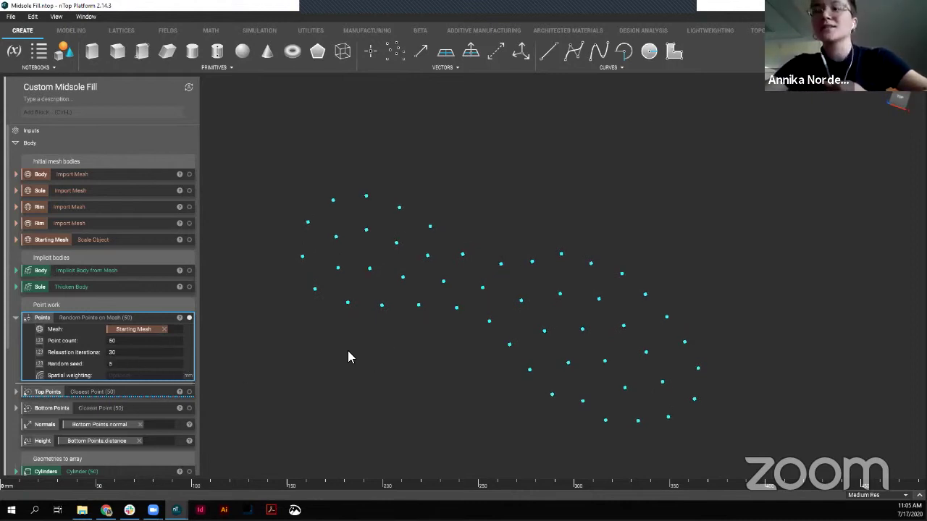
{"action": "right_click_drag", "start_coordinate": [548, 304], "coordinate": [550, 286]}
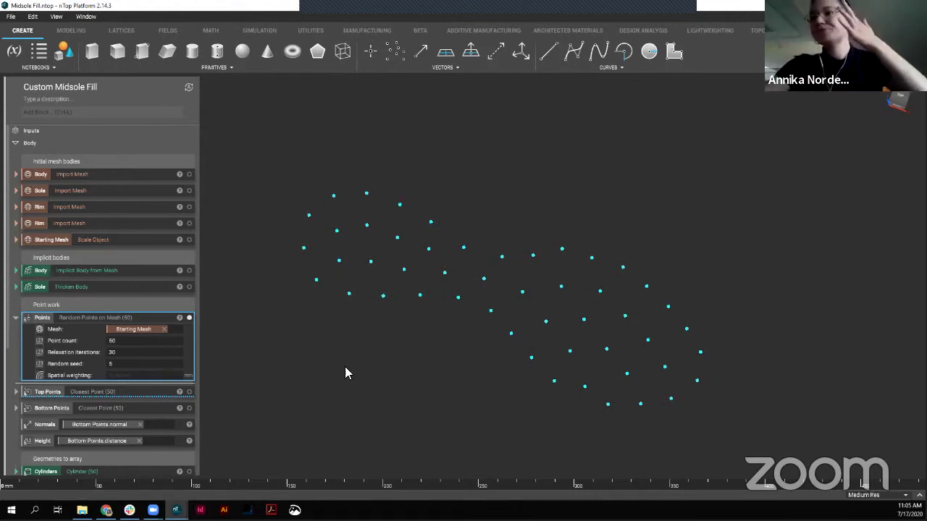
{"action": "right_click_drag", "start_coordinate": [614, 328], "coordinate": [556, 284]}
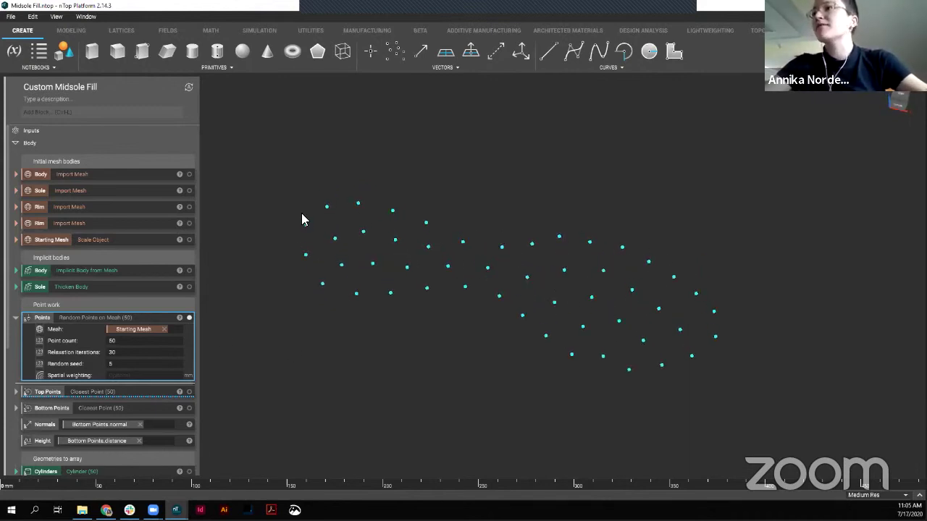
{"action": "right_click_drag", "start_coordinate": [606, 331], "coordinate": [454, 251]}
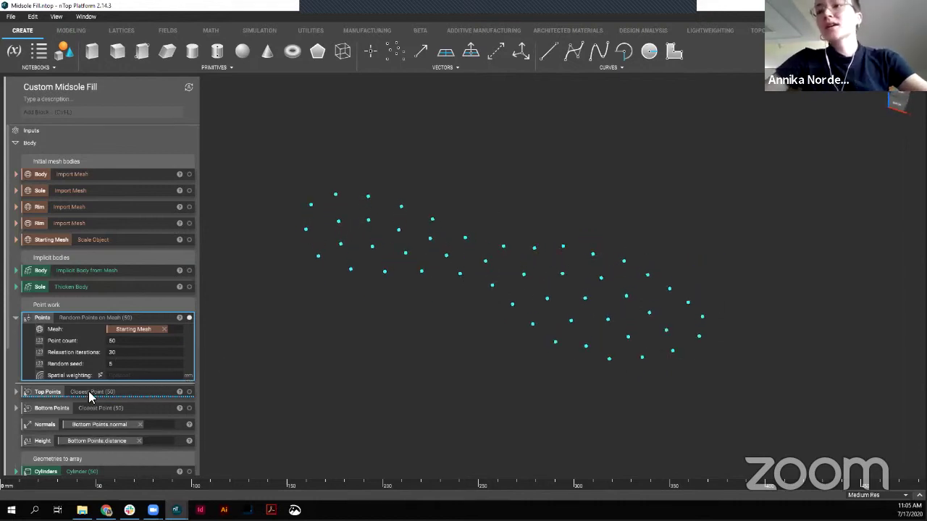
{"action": "left_click", "coordinate": [19, 322]}
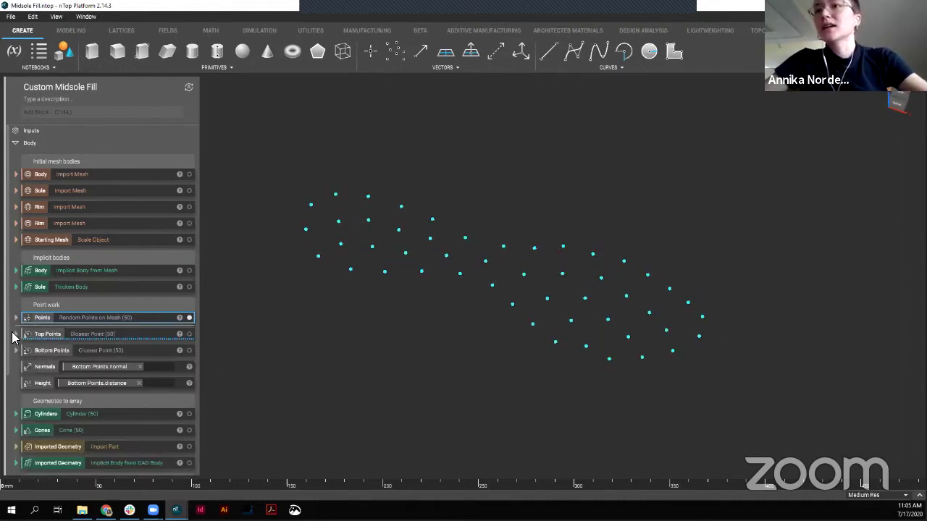
- Review the inputs of the Top Points block and display its points together with the implicit Body
{"action": "left_click", "coordinate": [16, 334]}
{"action": "left_click", "coordinate": [139, 334]}
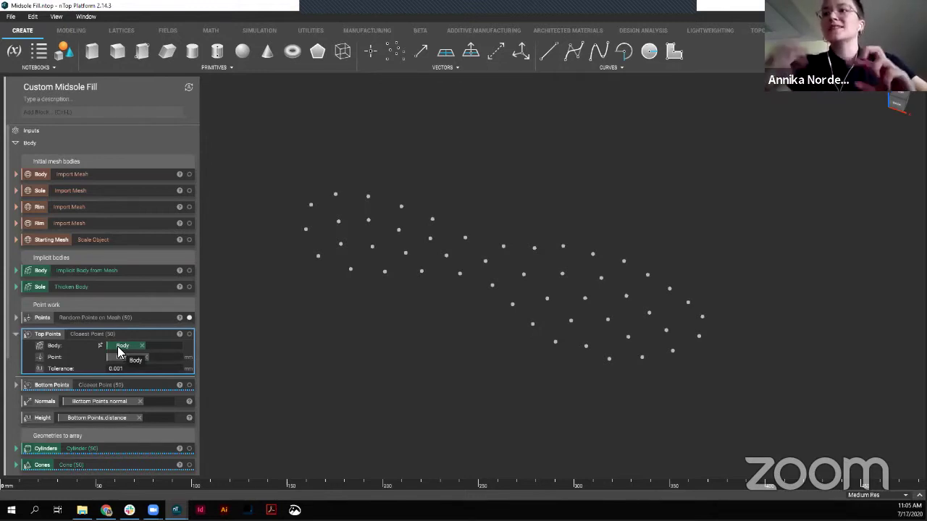
{"action": "right_click_drag", "start_coordinate": [398, 325], "coordinate": [275, 287]}
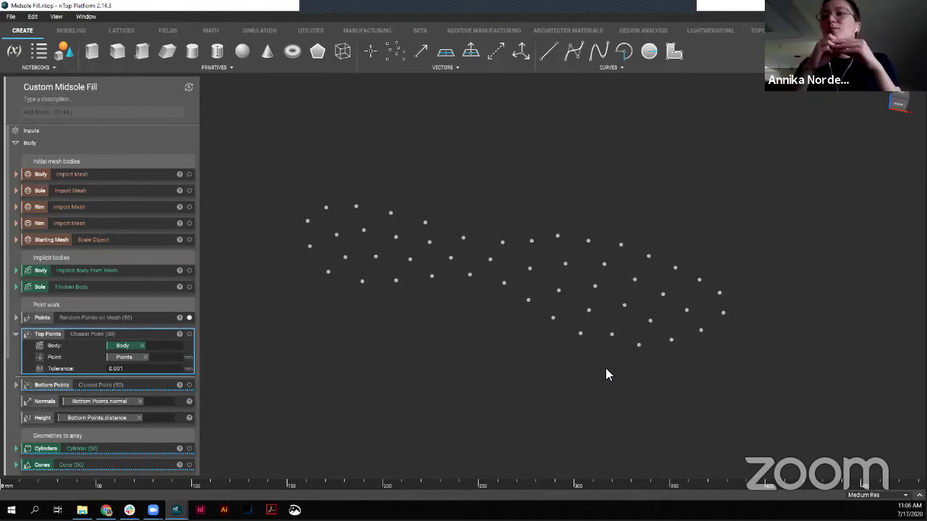
{"action": "left_click", "coordinate": [189, 334]}
{"action": "right_click_drag", "start_coordinate": [420, 341], "coordinate": [485, 370]}
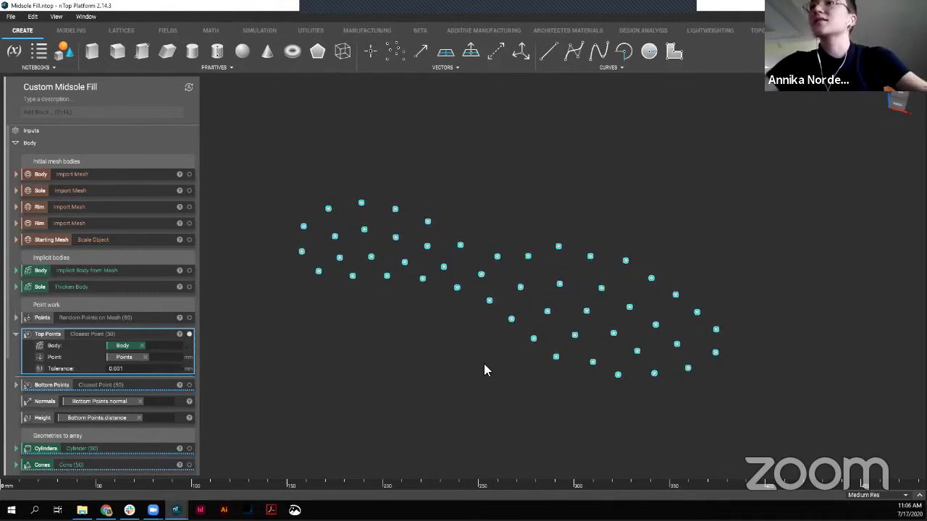
{"action": "left_click", "coordinate": [189, 270]}
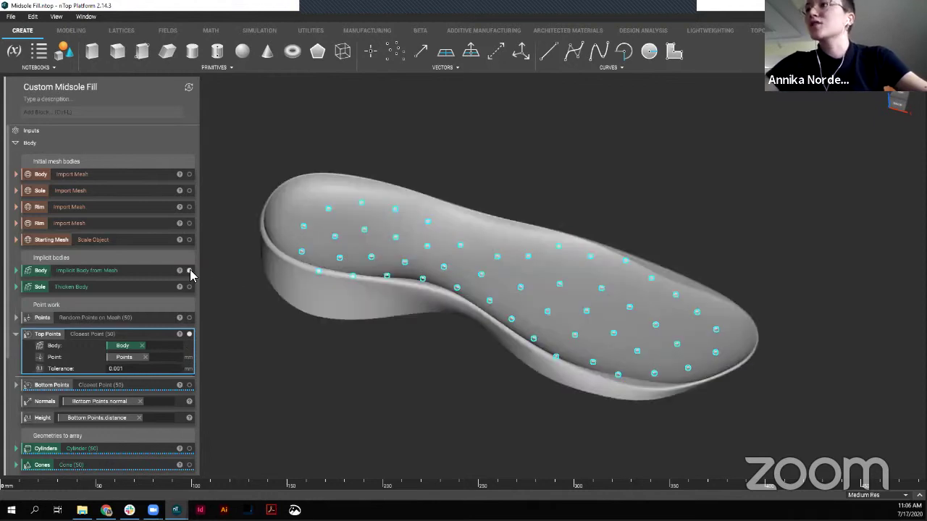
{"action": "right_click_drag", "start_coordinate": [552, 303], "coordinate": [562, 346]}
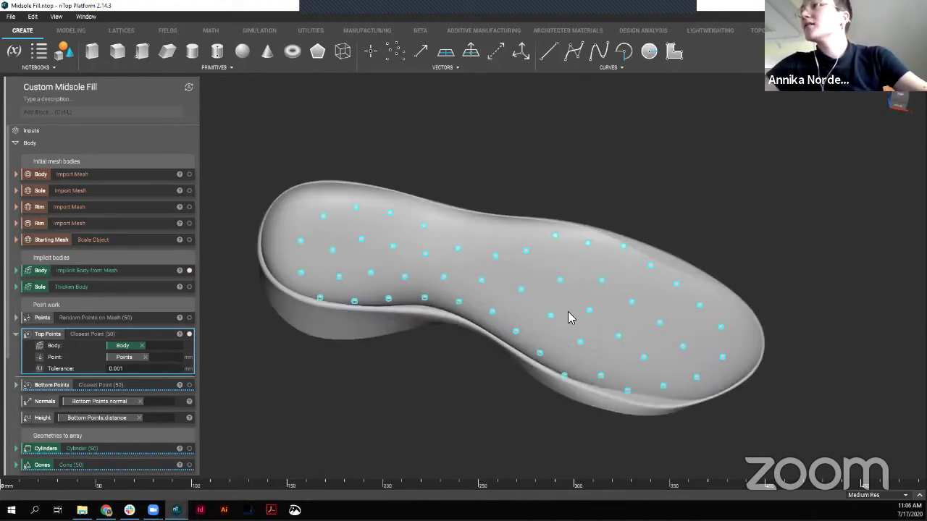
{"action": "left_click", "coordinate": [16, 334]}
- Review the inputs of the Bottom Points block and display its points together with the thickened Sole from below
{"action": "left_click", "coordinate": [140, 351]}
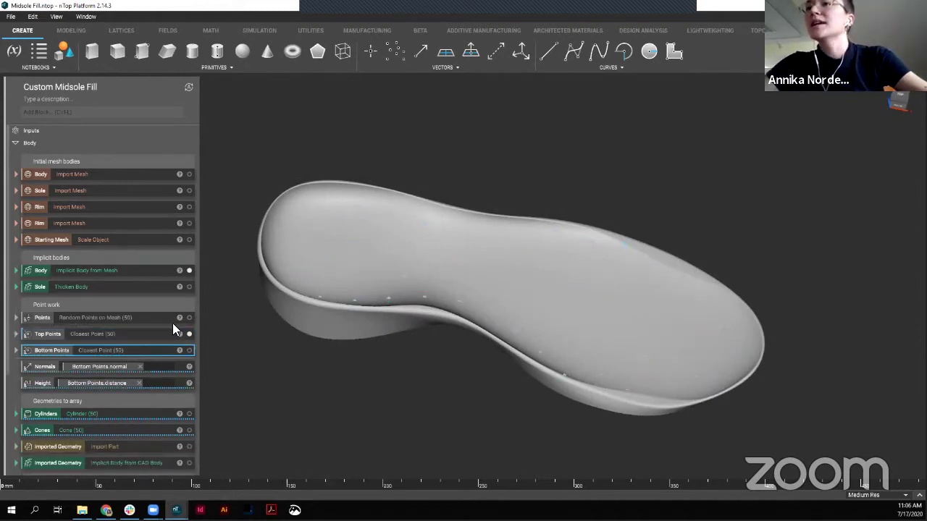
{"action": "left_click", "coordinate": [16, 350]}
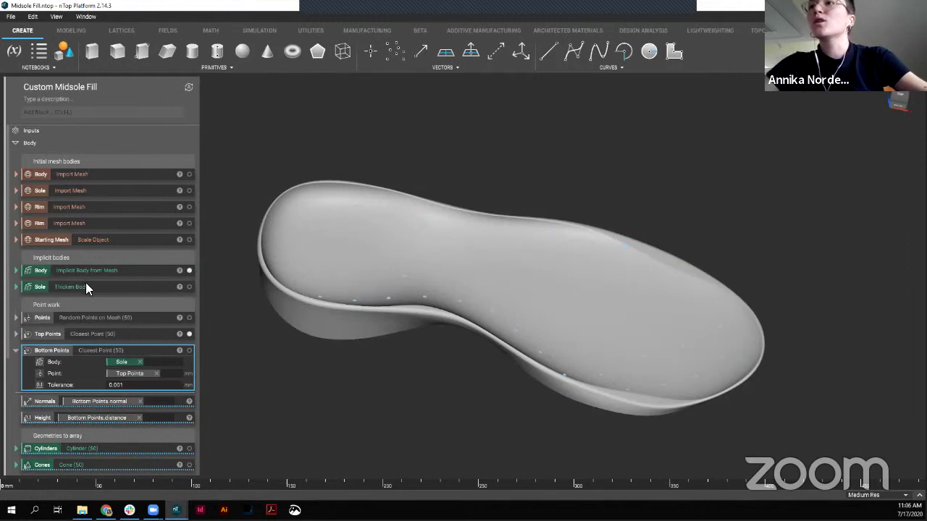
{"action": "right_click_drag", "start_coordinate": [507, 318], "coordinate": [516, 258]}
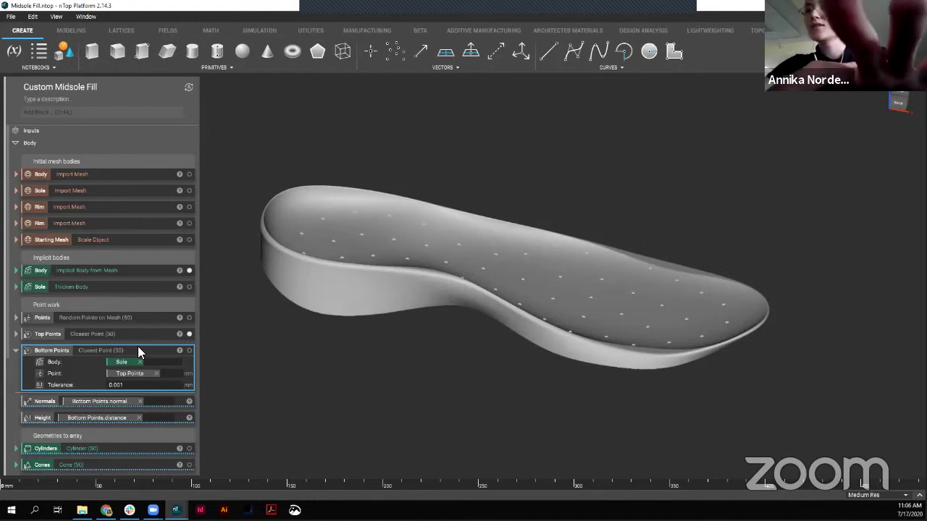
{"action": "left_click", "coordinate": [189, 350]}
{"action": "right_click_drag", "start_coordinate": [431, 199], "coordinate": [422, 141]}
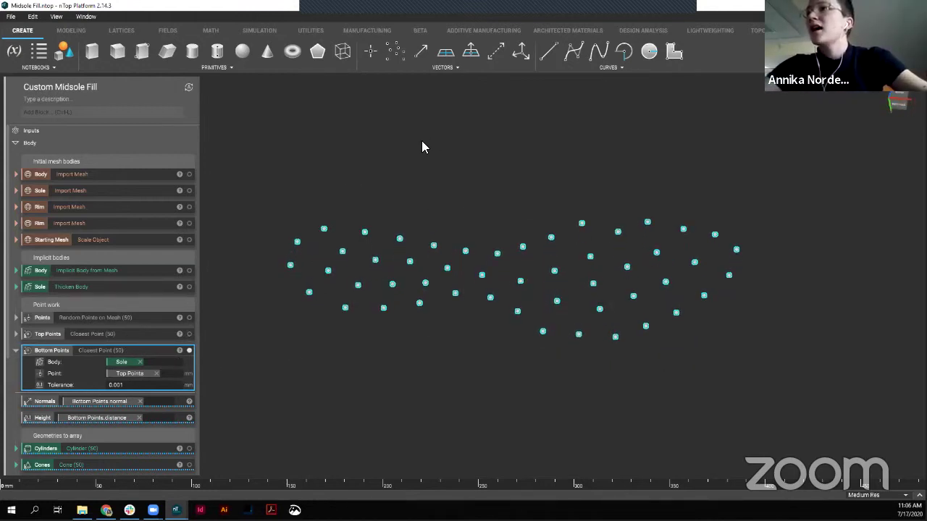
{"action": "left_click", "coordinate": [189, 287]}
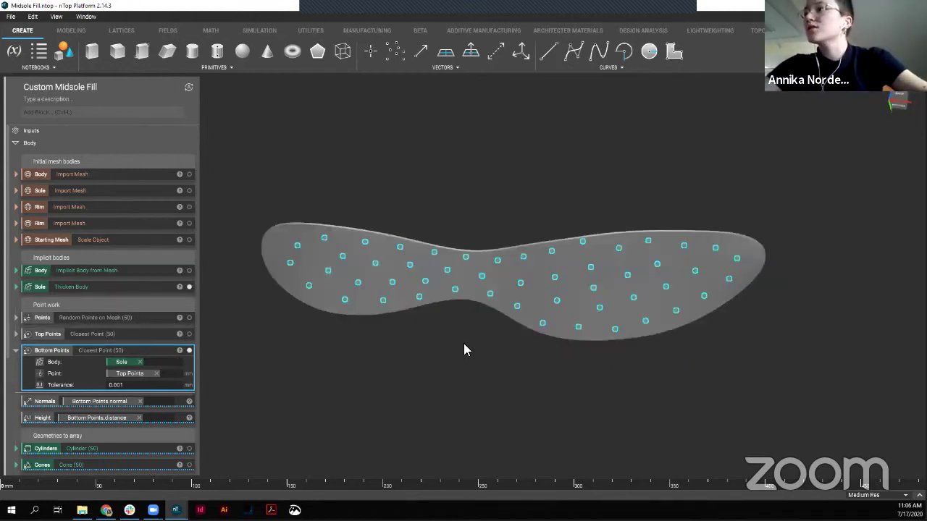
- Display the implicit Body instead of the thickened Sole and examine the Bottom Points against its underside and side profile
{"action": "right_click_drag", "start_coordinate": [463, 352], "coordinate": [453, 383]}
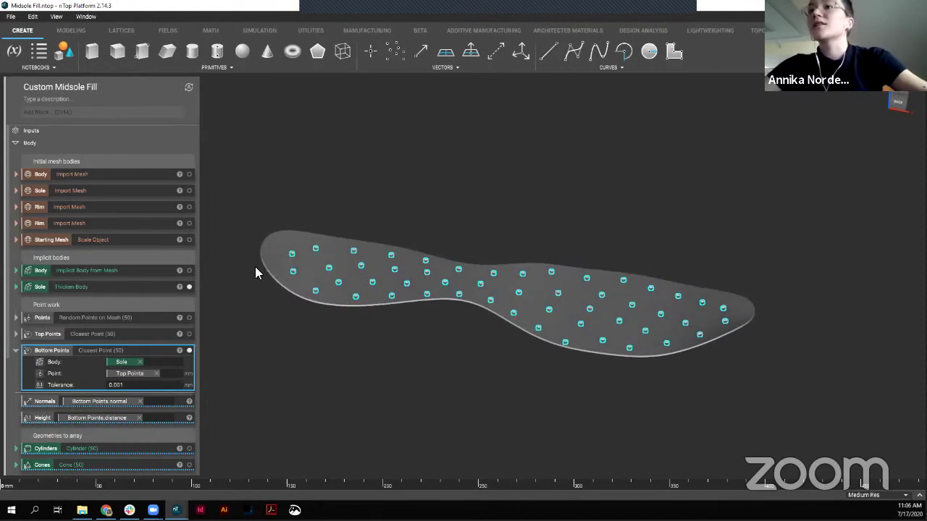
{"action": "left_click", "coordinate": [189, 287]}
{"action": "left_click", "coordinate": [189, 270]}
{"action": "right_click_drag", "start_coordinate": [550, 377], "coordinate": [552, 65]}
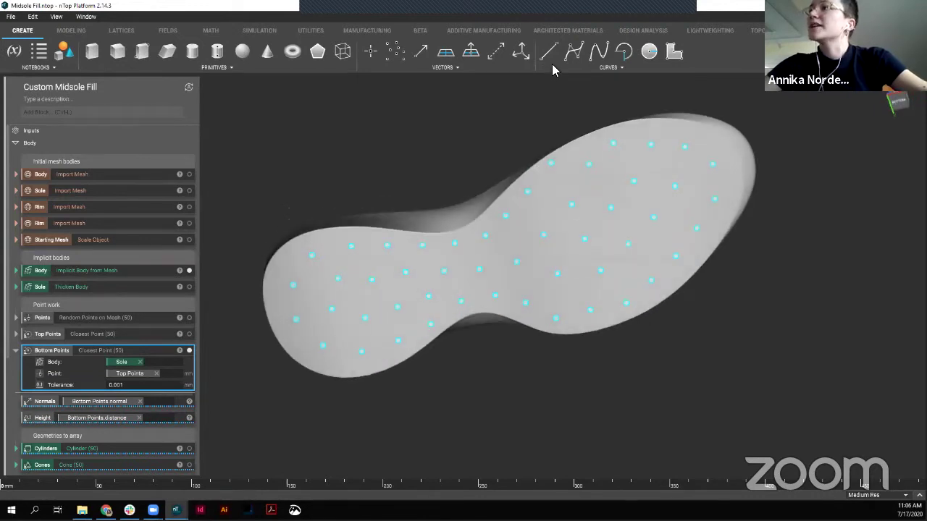
{"action": "right_click_drag", "start_coordinate": [550, 107], "coordinate": [569, 247]}
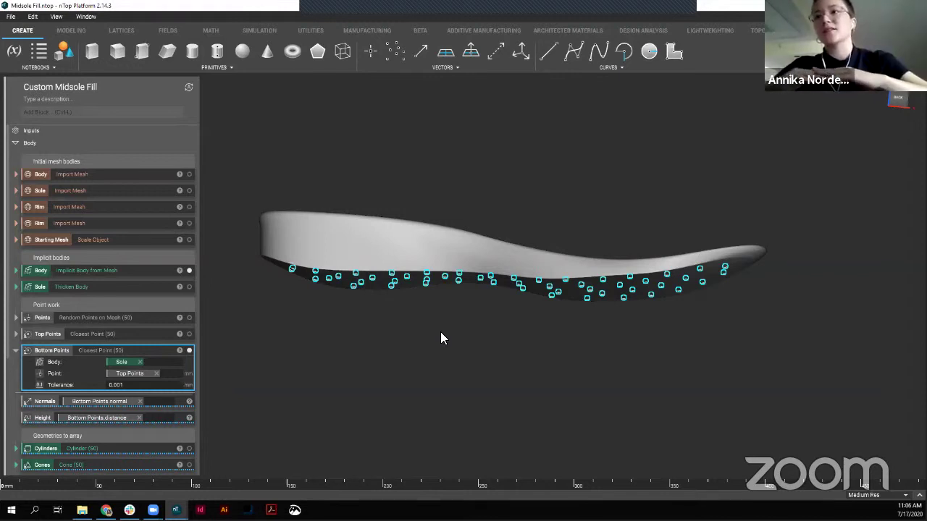
- Collapse the Bottom Points block, select Top Points and compare the top and bottom surfaces of the implicit Body
{"action": "left_click", "coordinate": [14, 355]}
{"action": "left_click", "coordinate": [140, 333]}
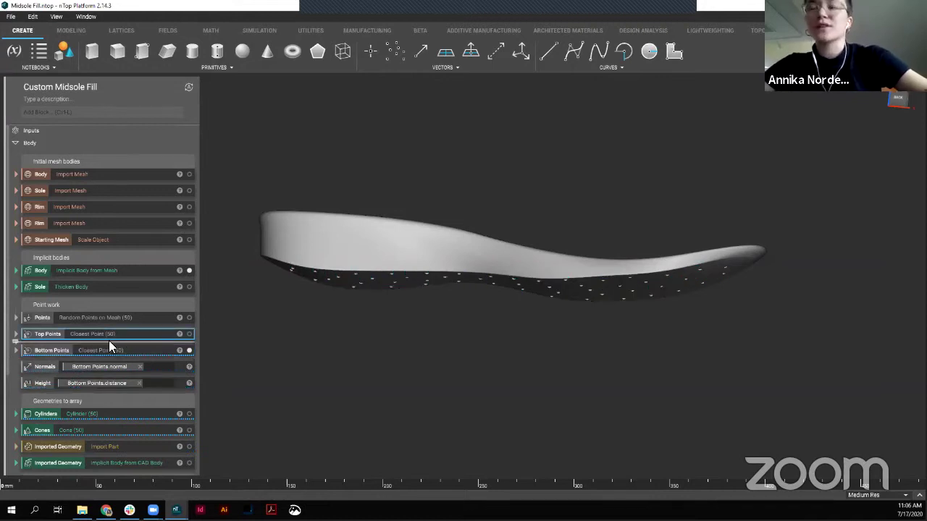
{"action": "right_click_drag", "start_coordinate": [393, 341], "coordinate": [366, 225]}
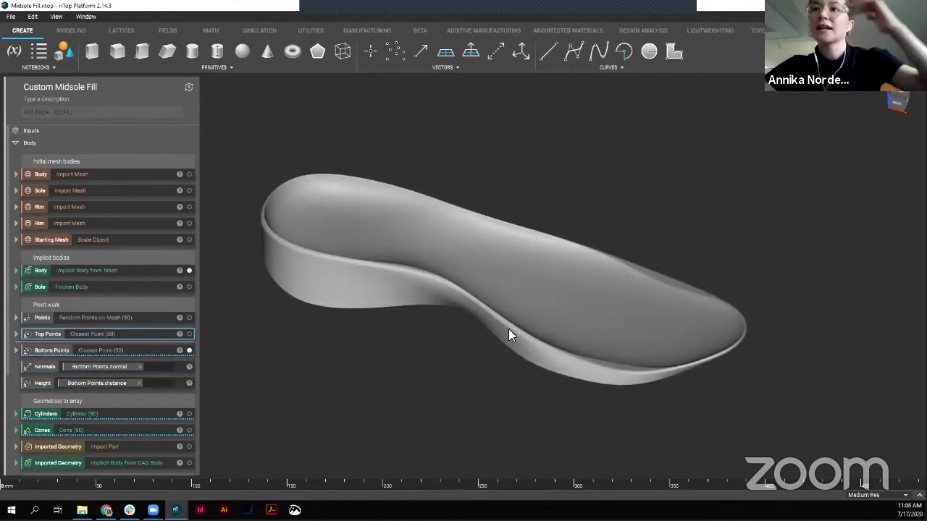
{"action": "left_click", "coordinate": [215, 347]}
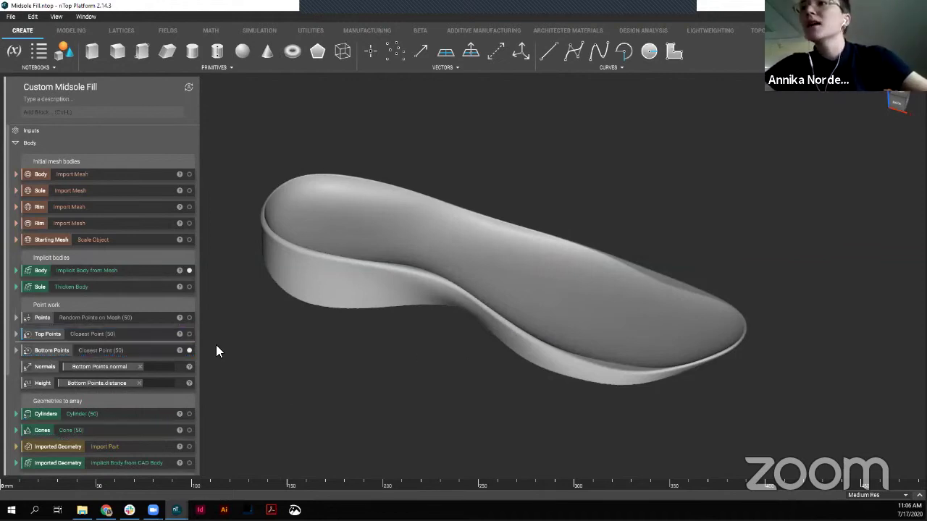
{"action": "right_click_drag", "start_coordinate": [440, 347], "coordinate": [414, 210]}
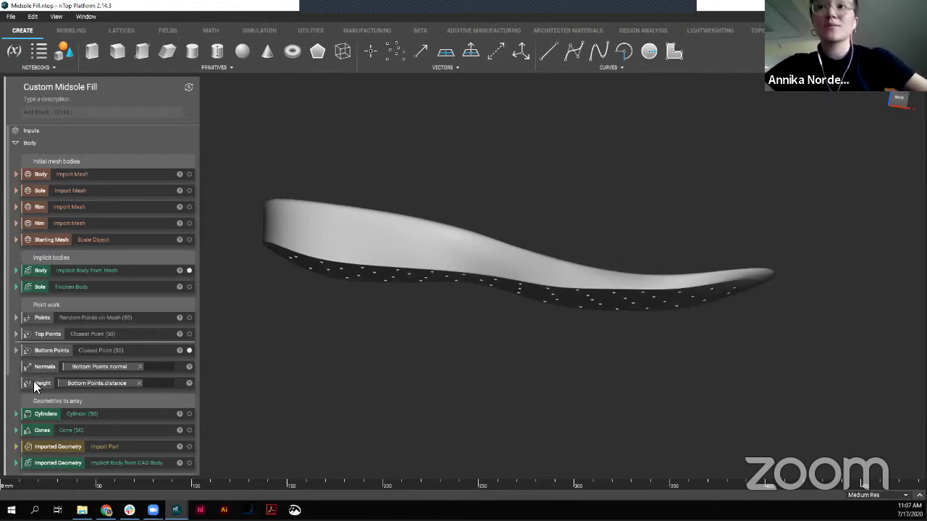
- Open the properties of the Bottom Points block and examine its distance and normal outputs against the midsole
{"action": "left_click", "coordinate": [45, 354]}
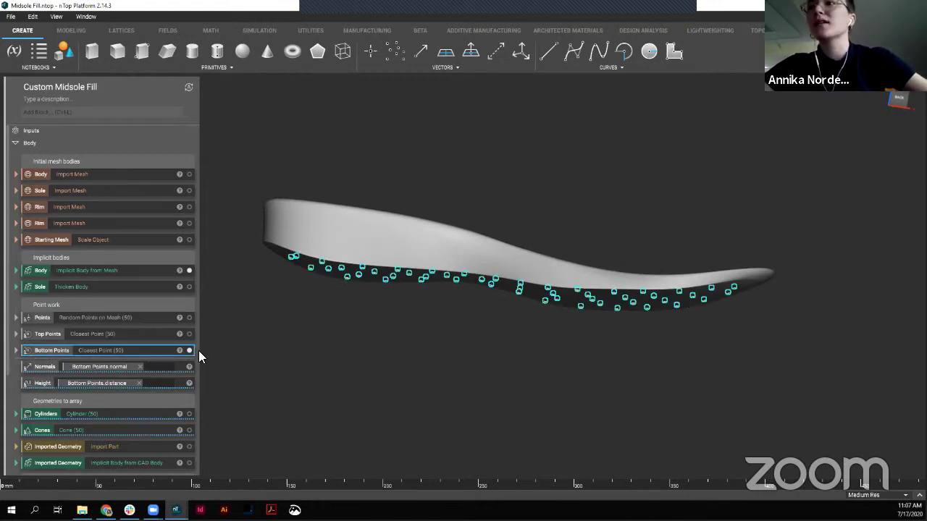
{"action": "mouse_move", "coordinate": [178, 351]}
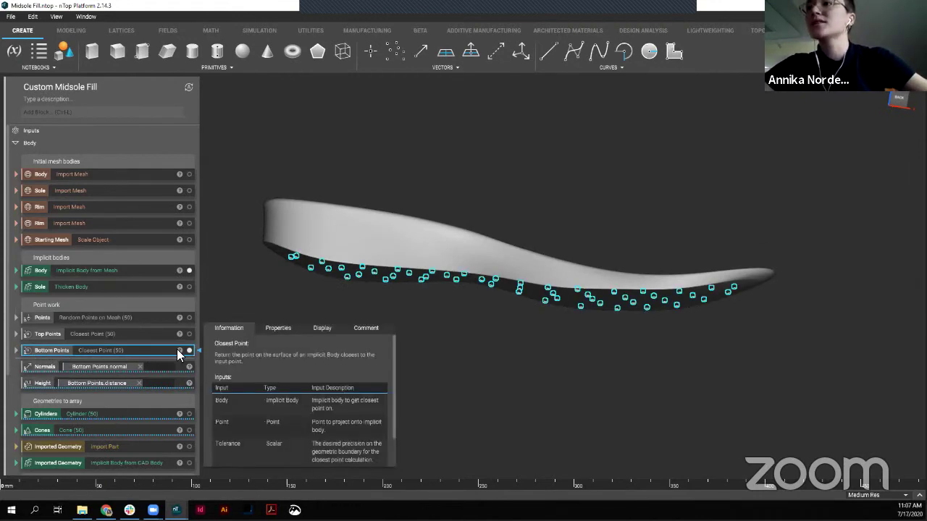
{"action": "left_click", "coordinate": [275, 330]}
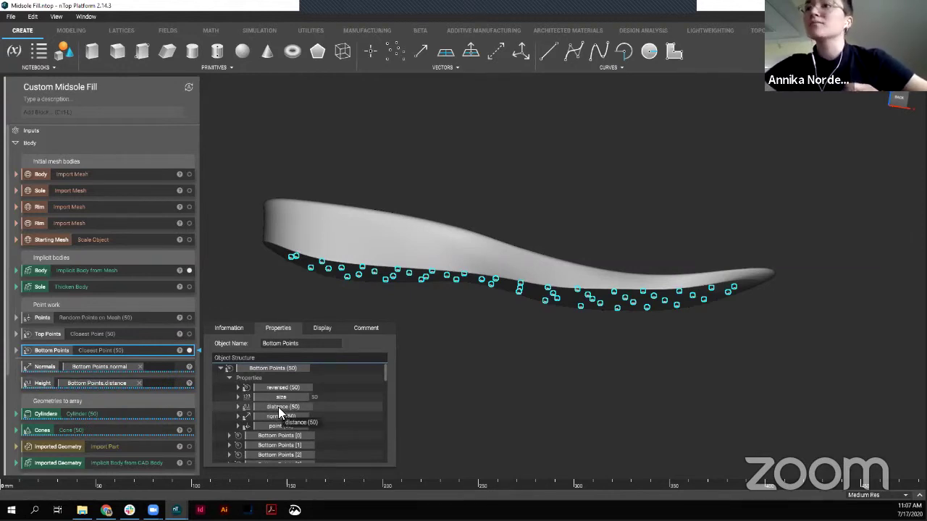
{"action": "left_click", "coordinate": [60, 336]}
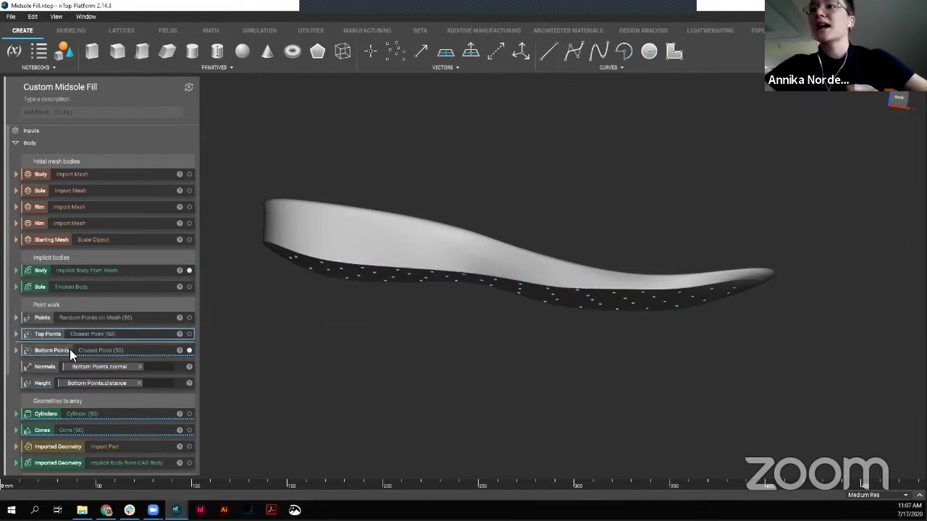
{"action": "left_click", "coordinate": [70, 349]}
{"action": "left_click", "coordinate": [179, 351]}
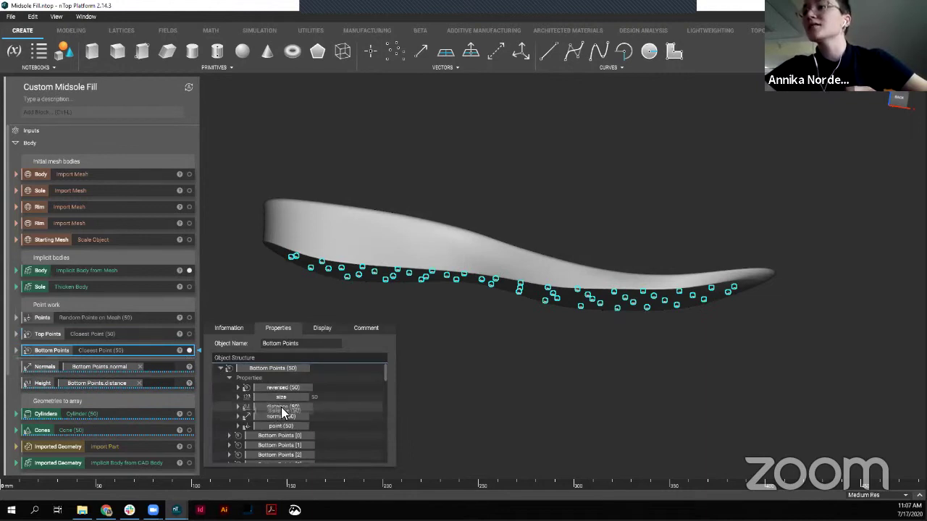
{"action": "right_click_drag", "start_coordinate": [434, 268], "coordinate": [362, 279]}
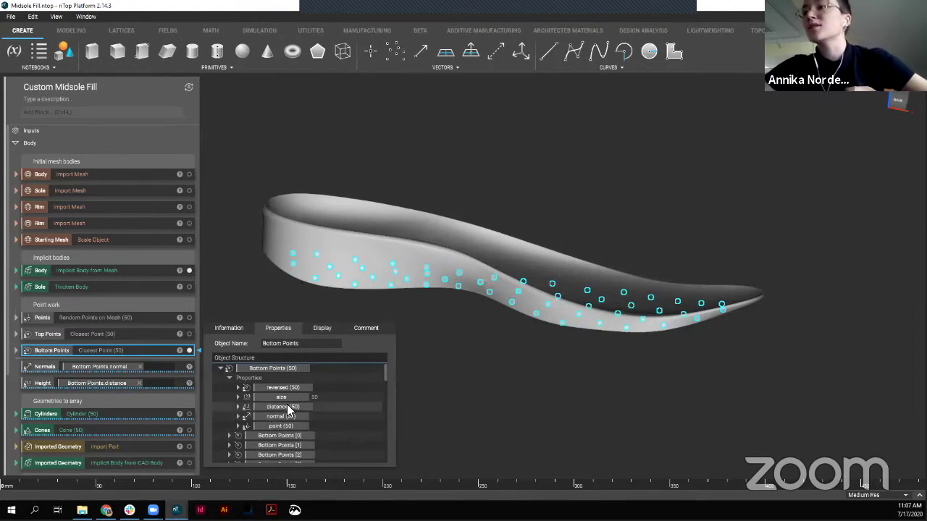
- Select the Height variable and examine how the midsole's thickness varies from heel to toe
{"action": "left_click", "coordinate": [45, 385]}
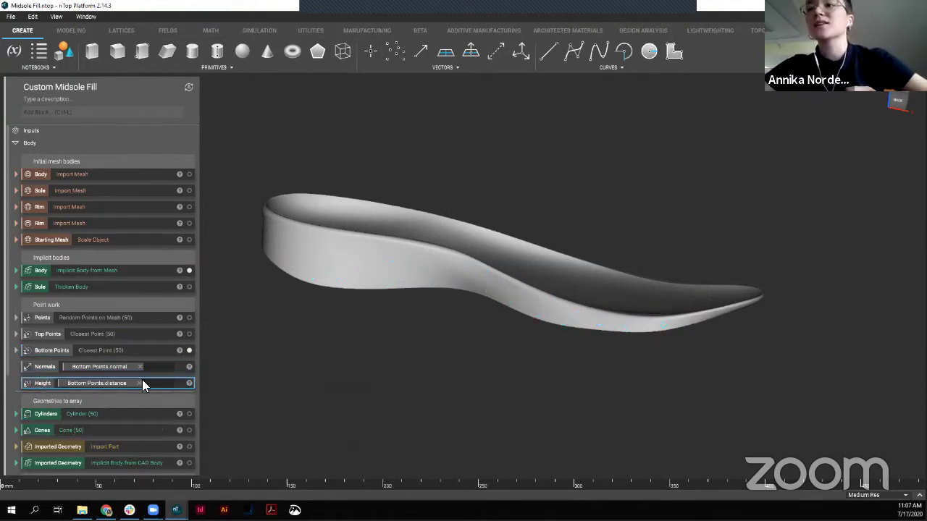
{"action": "right_click_drag", "start_coordinate": [438, 335], "coordinate": [320, 245]}
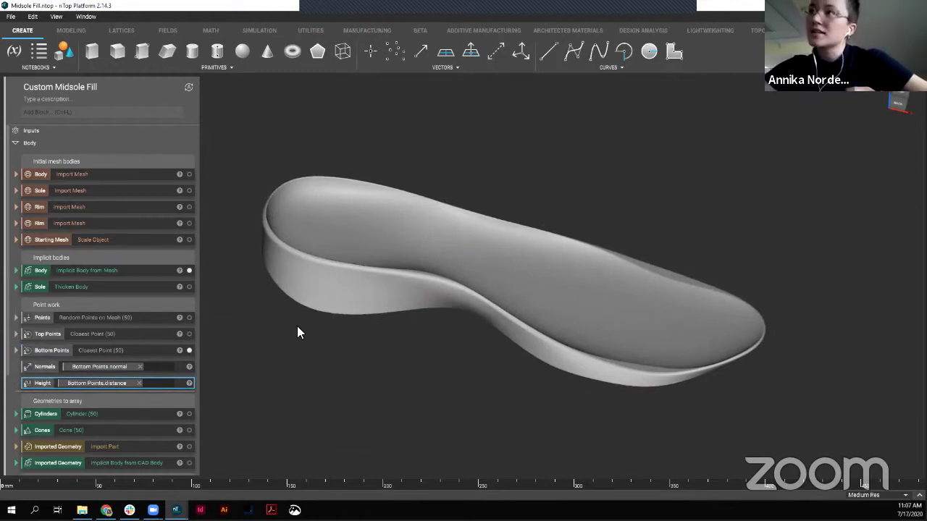
{"action": "right_click_drag", "start_coordinate": [297, 329], "coordinate": [341, 259]}
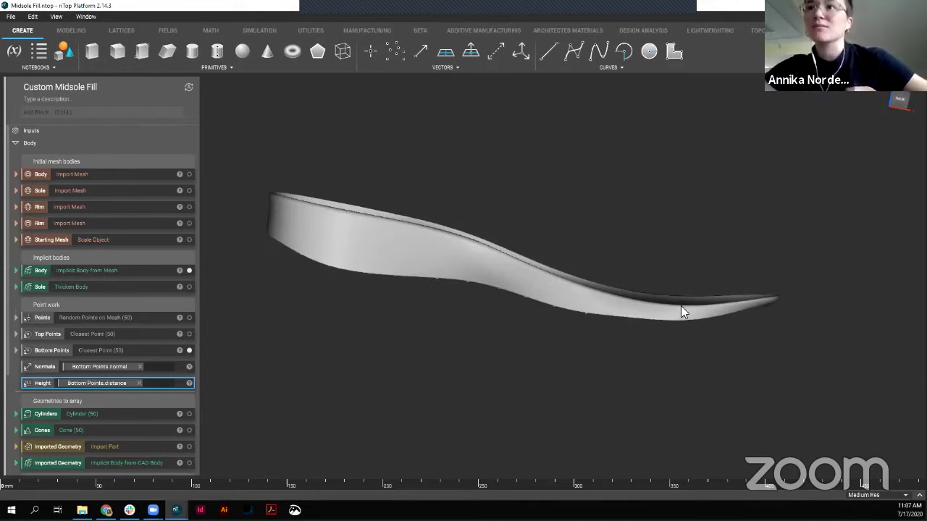
{"action": "right_click_drag", "start_coordinate": [464, 288], "coordinate": [432, 215]}
- Trace the Normals and Height variables back to the properties of the Bottom Points block
{"action": "left_click", "coordinate": [42, 366]}
{"action": "left_click", "coordinate": [52, 351]}
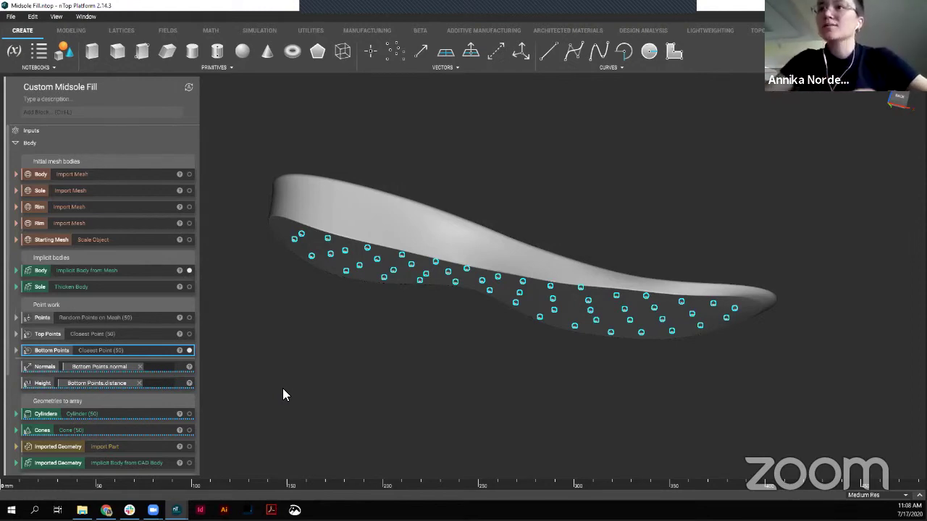
{"action": "left_click", "coordinate": [180, 351]}
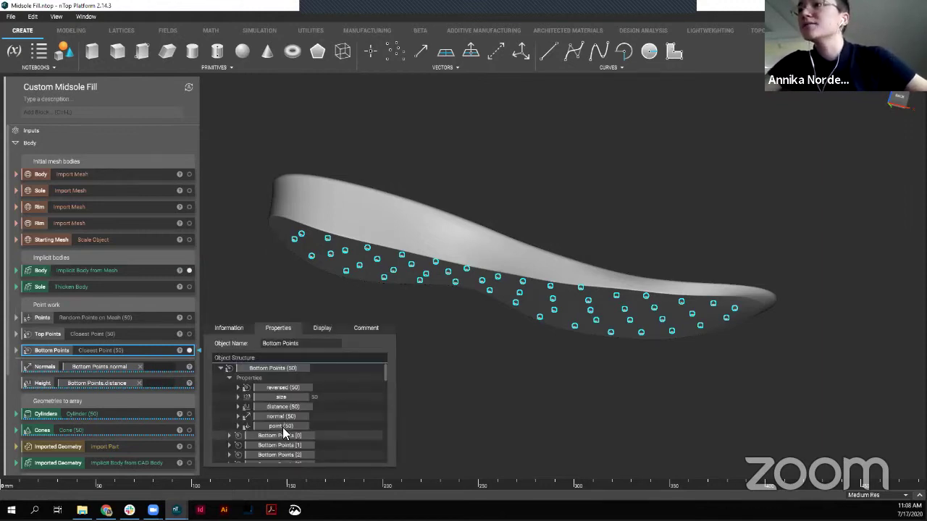
{"action": "left_click", "coordinate": [47, 369]}
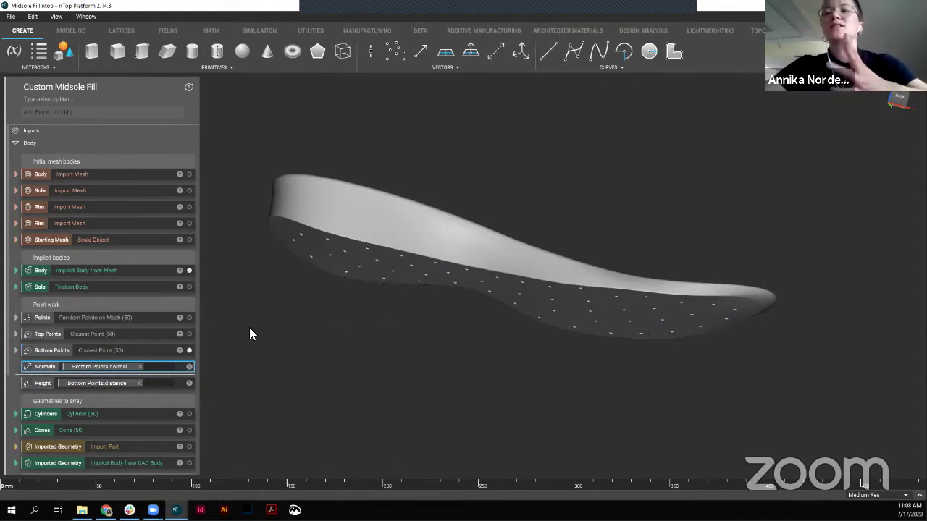
{"action": "left_click", "coordinate": [67, 354]}
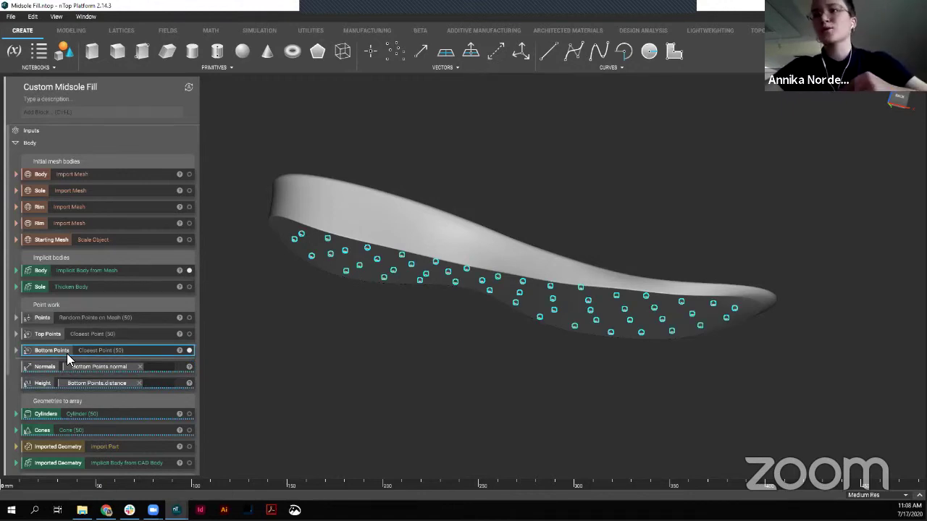
{"action": "left_click", "coordinate": [43, 383]}
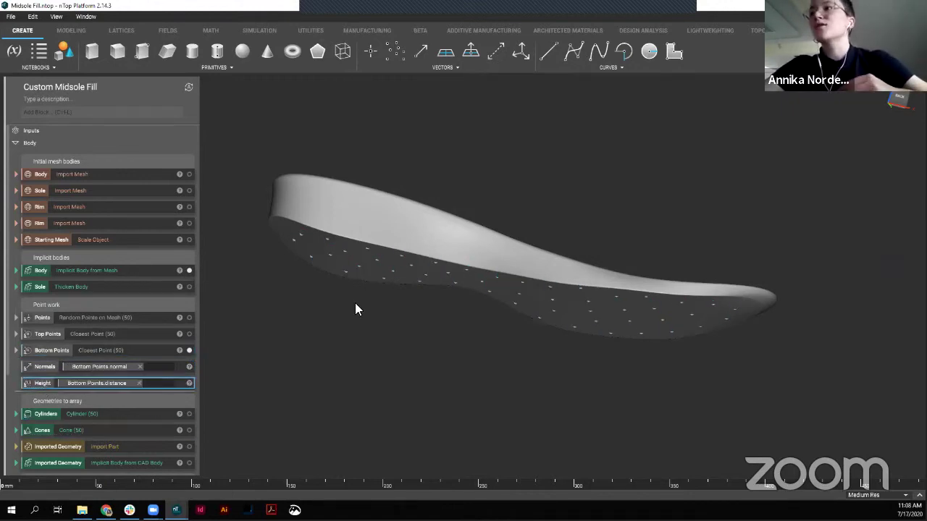
- Hide the implicit Body, display Top Points together with Bottom Points and examine the spacing between the two sets
{"action": "right_click_drag", "start_coordinate": [378, 242], "coordinate": [294, 248]}
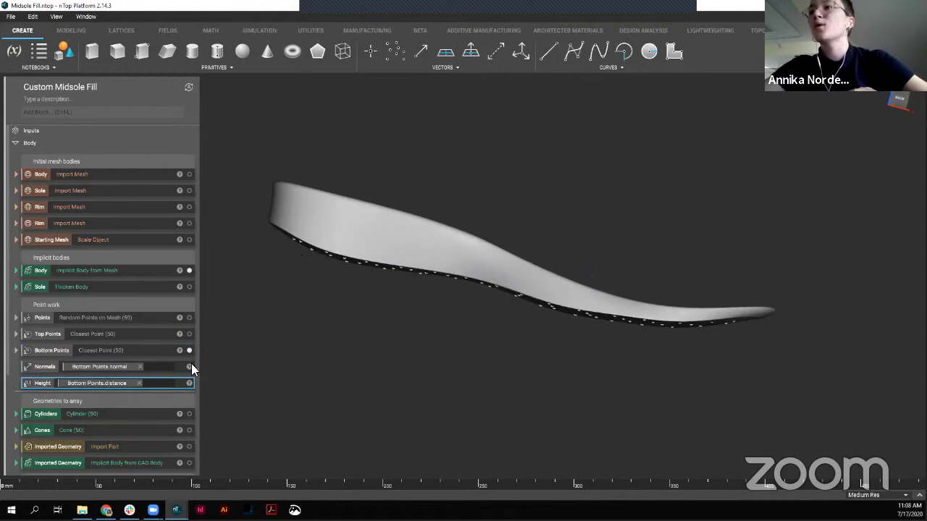
{"action": "left_click", "coordinate": [189, 270]}
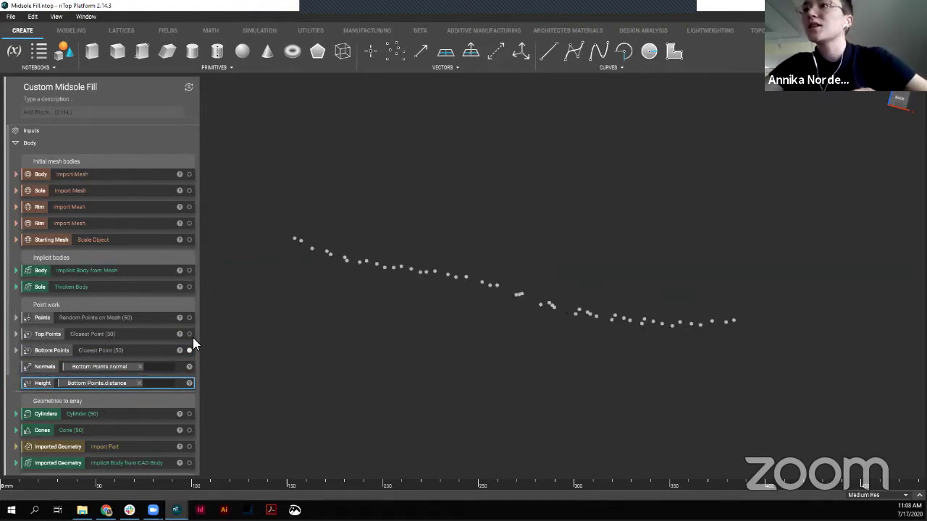
{"action": "left_click", "coordinate": [189, 333]}
{"action": "right_click_drag", "start_coordinate": [386, 299], "coordinate": [456, 273]}
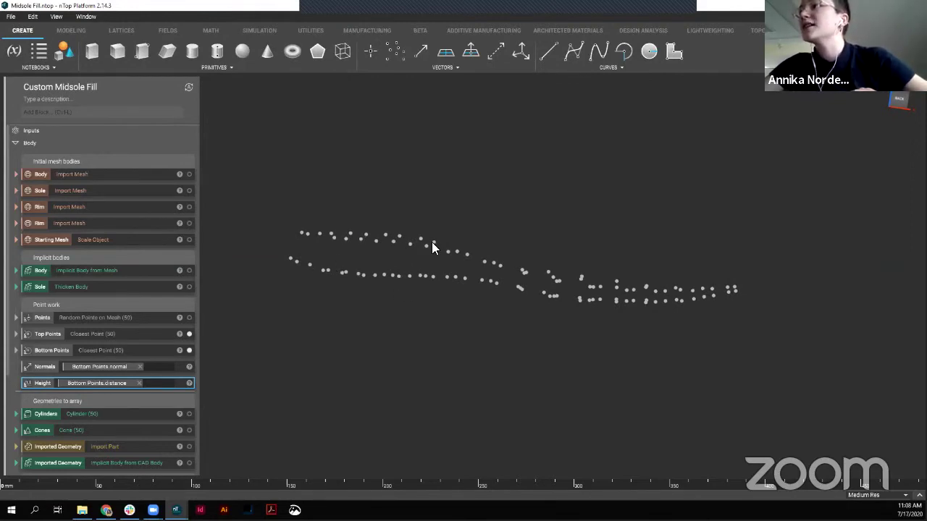
{"action": "right_click_drag", "start_coordinate": [468, 256], "coordinate": [348, 274]}
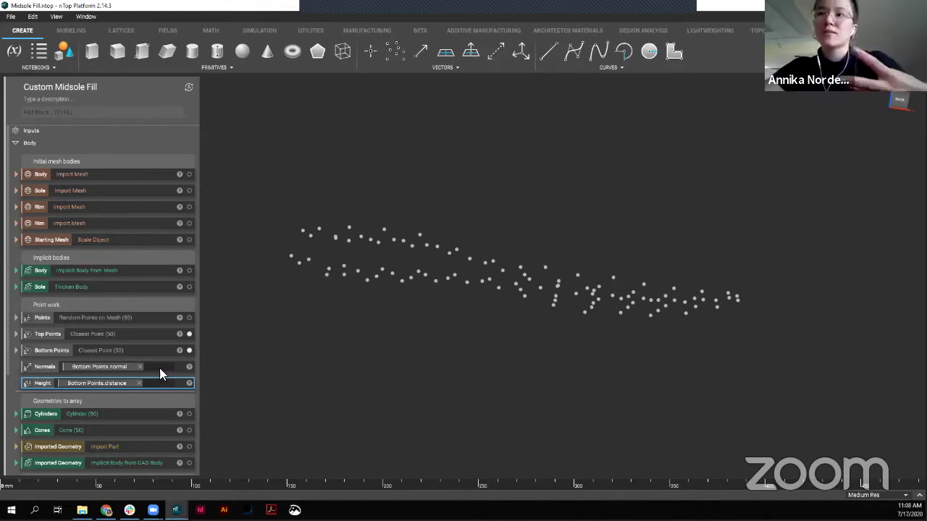
{"action": "mouse_move", "coordinate": [430, 256]}
{"action": "right_mouse_down"}
{"action": "mouse_move", "coordinate": [422, 302]}
{"action": "mouse_move", "coordinate": [425, 251]}
{"action": "right_mouse_up"}
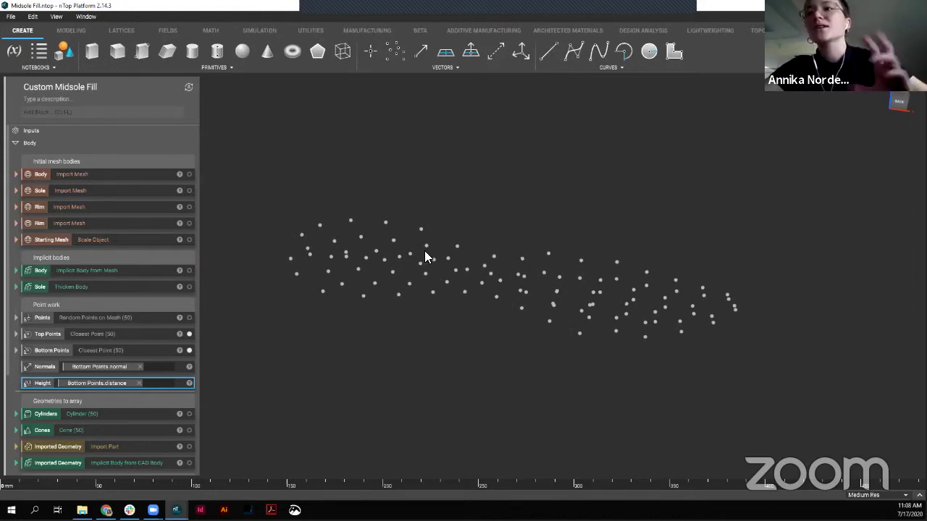
{"action": "right_click_drag", "start_coordinate": [322, 338], "coordinate": [281, 344]}
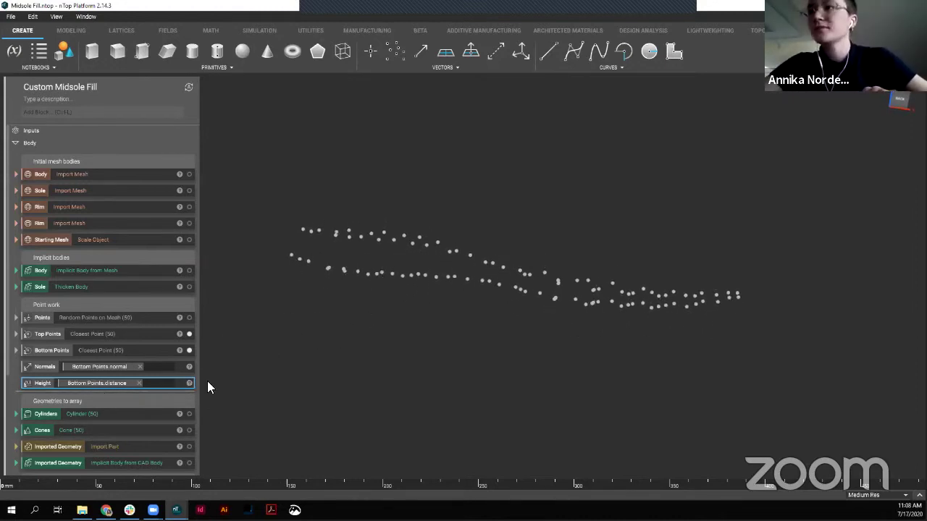
- Hide both point sets and expand the Cylinders and Cones blocks to review their point and radius inputs
{"action": "left_click", "coordinate": [189, 350]}
{"action": "left_click", "coordinate": [189, 333]}
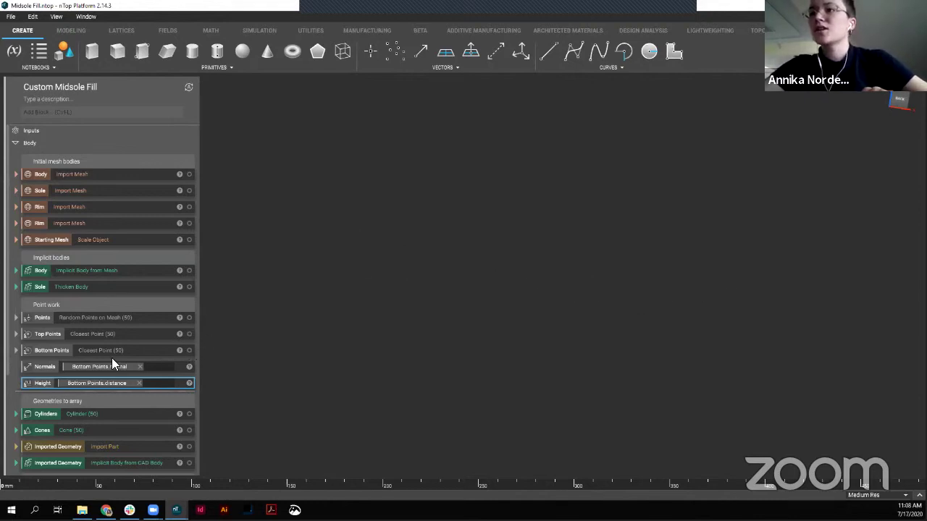
{"action": "scroll", "coordinate": [116, 359], "scroll_direction": "down", "scroll_amount": 1}
{"action": "scroll", "coordinate": [112, 364], "scroll_direction": "up", "scroll_amount": 1}
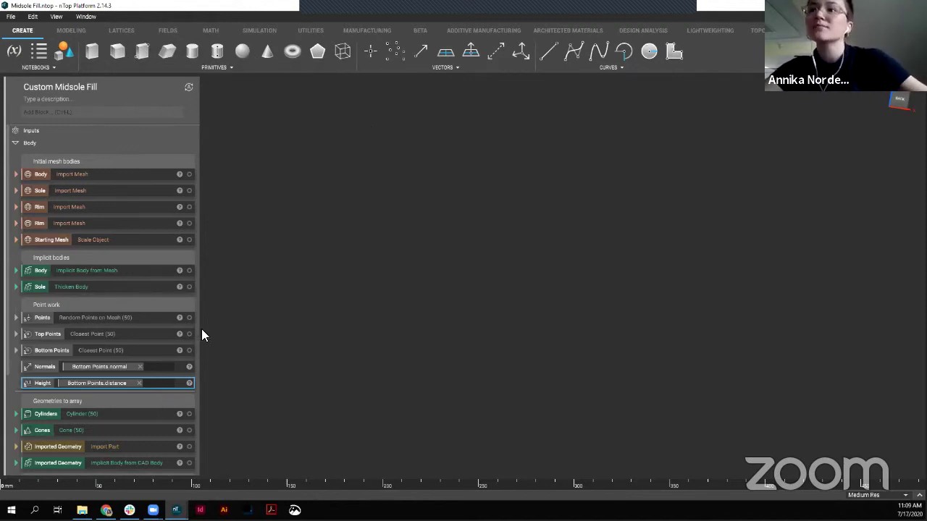
{"action": "left_click", "coordinate": [16, 414]}
{"action": "scroll", "coordinate": [29, 409], "scroll_direction": "down", "scroll_amount": 1}
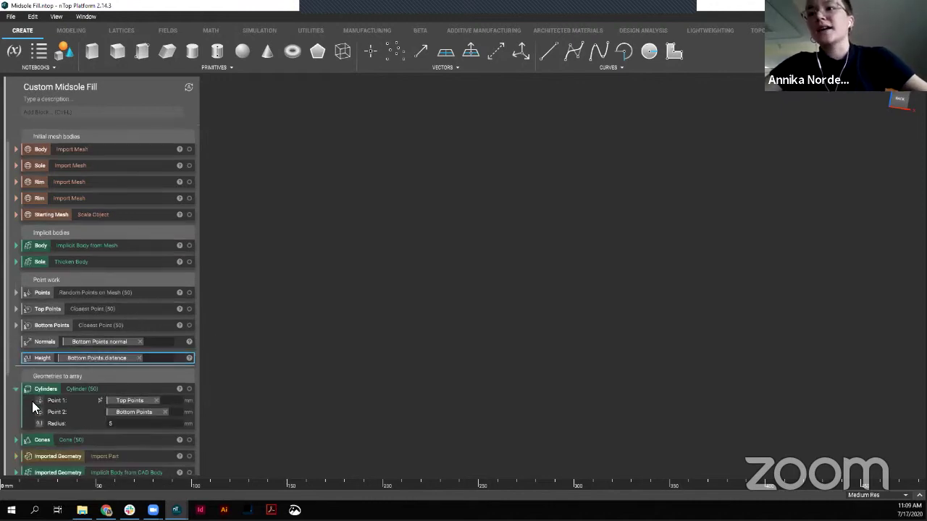
{"action": "left_click", "coordinate": [16, 439]}
{"action": "scroll", "coordinate": [58, 425], "scroll_direction": "down", "scroll_amount": 2}
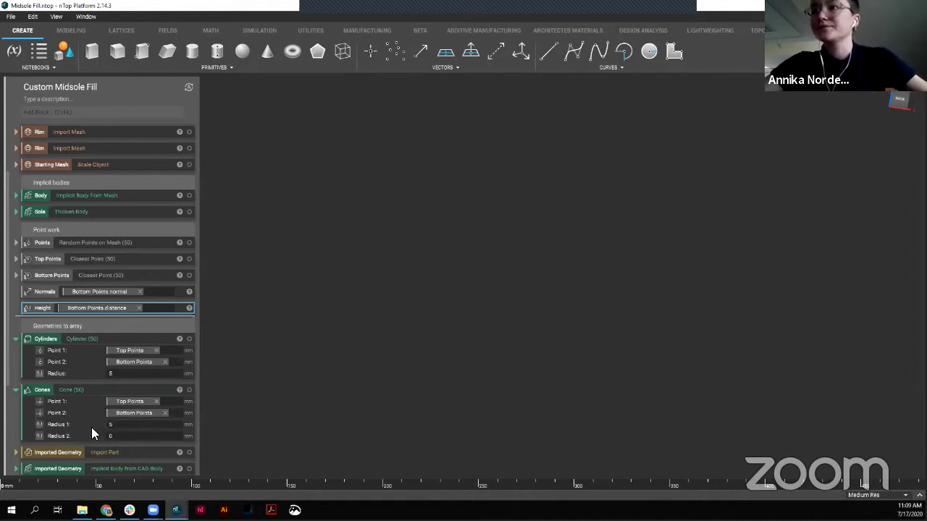
- Trace the Cylinders block's inputs back through the Points, Top Points and Bottom Points blocks
{"action": "left_click", "coordinate": [135, 340]}
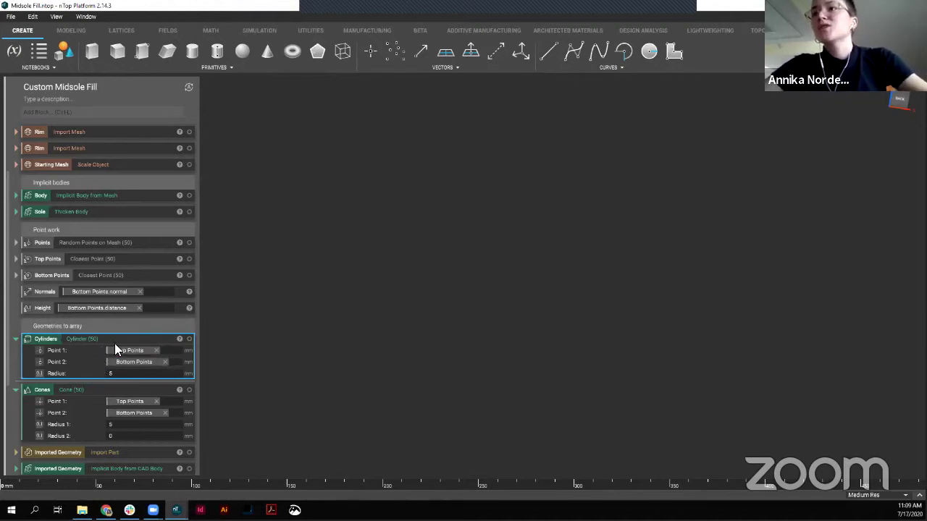
{"action": "left_click", "coordinate": [122, 273]}
{"action": "left_click", "coordinate": [76, 241]}
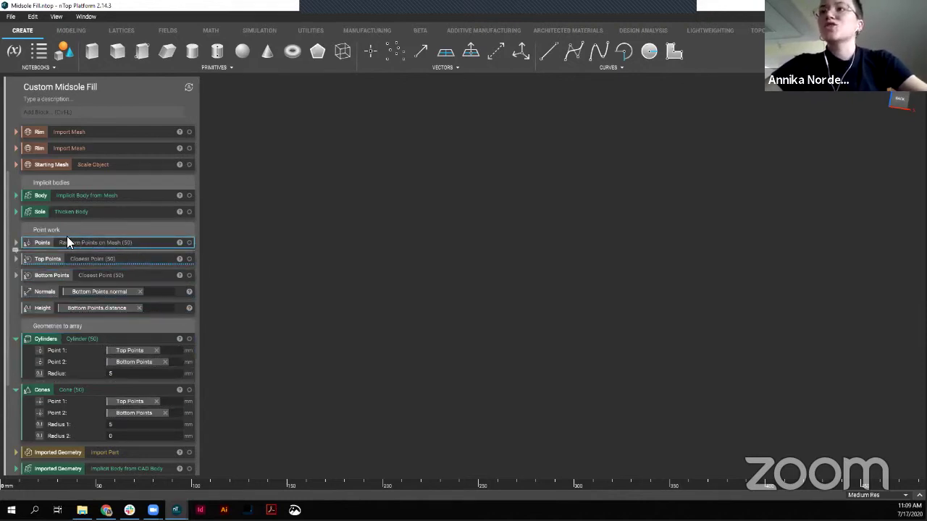
{"action": "left_click", "coordinate": [115, 260]}
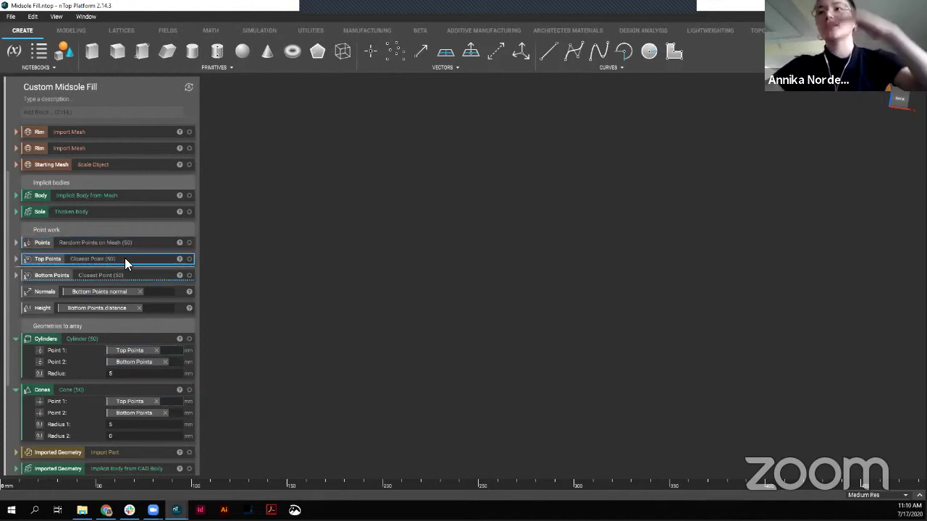
{"action": "left_click", "coordinate": [125, 278]}
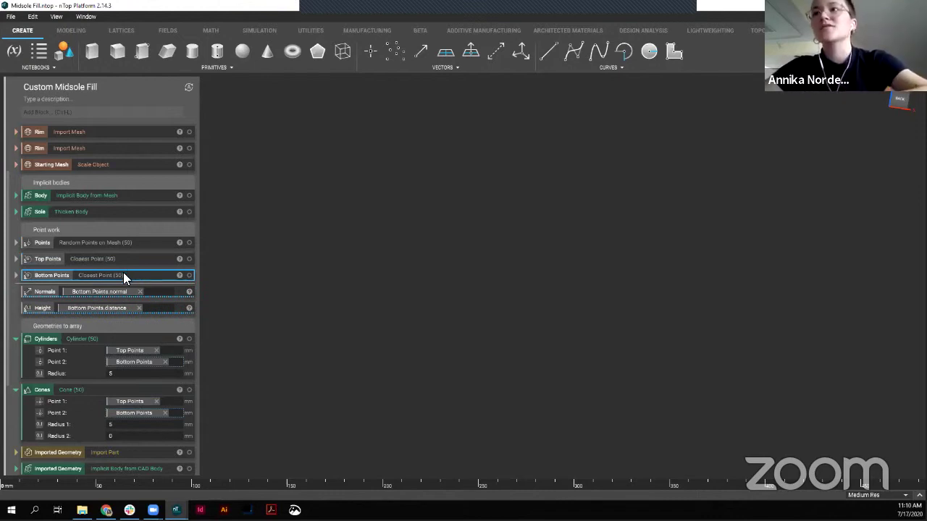
- Display the cylinders spanning the top and bottom points and examine them from several angles
{"action": "left_click", "coordinate": [118, 260]}
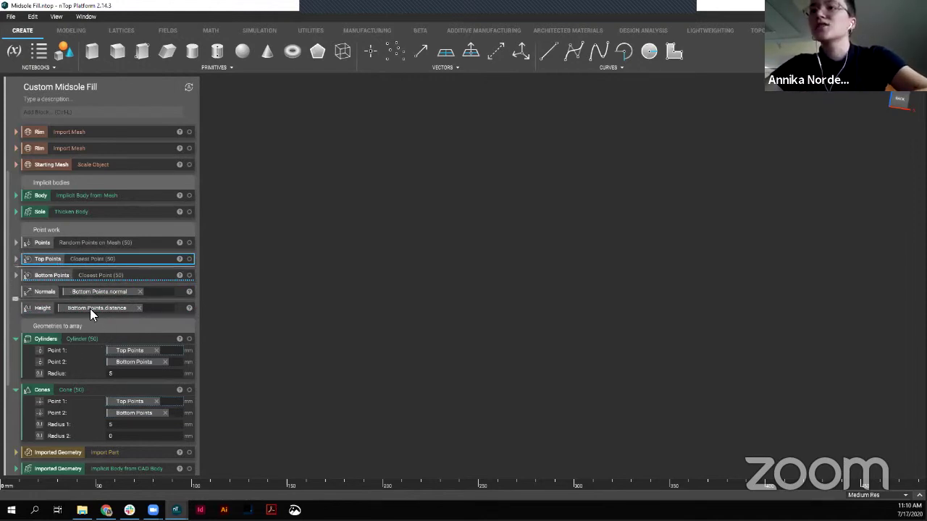
{"action": "left_click", "coordinate": [145, 341]}
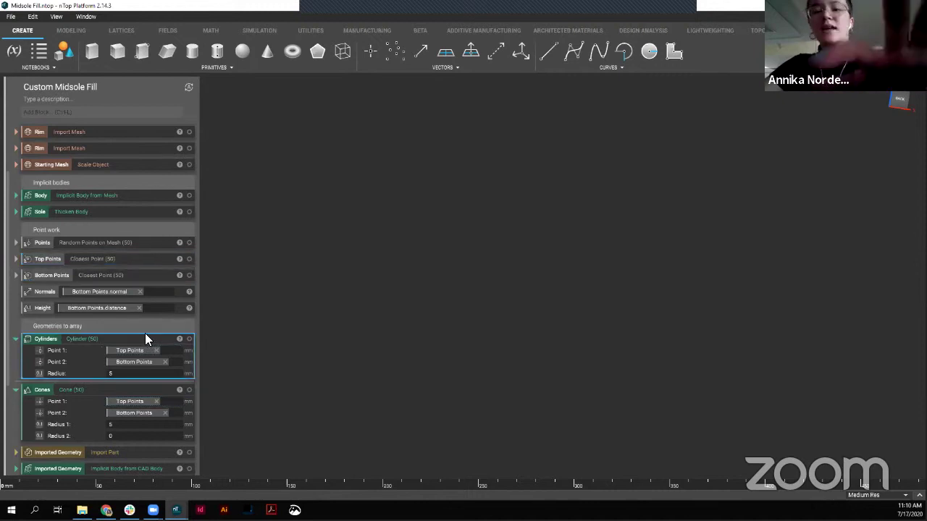
{"action": "right_click_drag", "start_coordinate": [513, 331], "coordinate": [505, 422]}
{"action": "right_click_drag", "start_coordinate": [585, 344], "coordinate": [516, 297]}
{"action": "scroll", "coordinate": [515, 296], "scroll_direction": "up", "scroll_amount": 5}
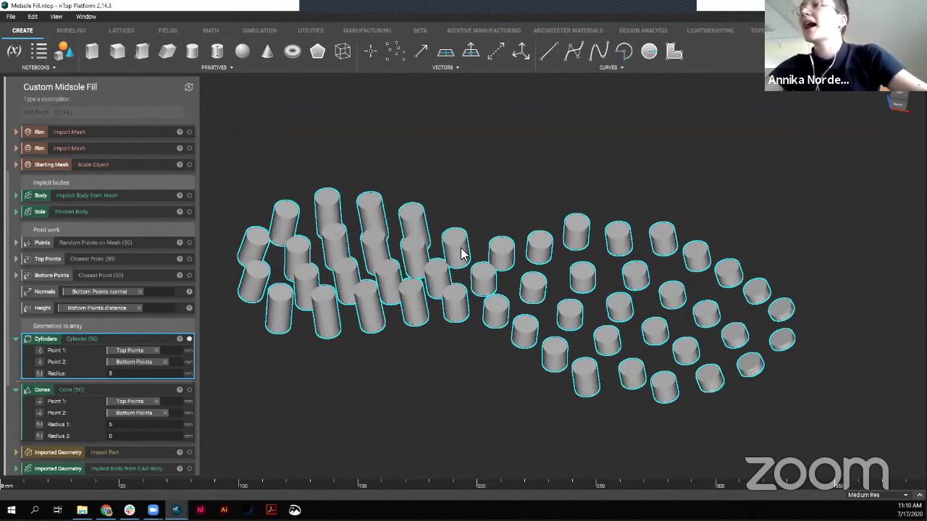
- Overlay the imported Body mesh on the cylinders to examine how they fit the midsole, and hide both
{"action": "scroll", "coordinate": [150, 212], "scroll_direction": "up", "scroll_amount": 2}
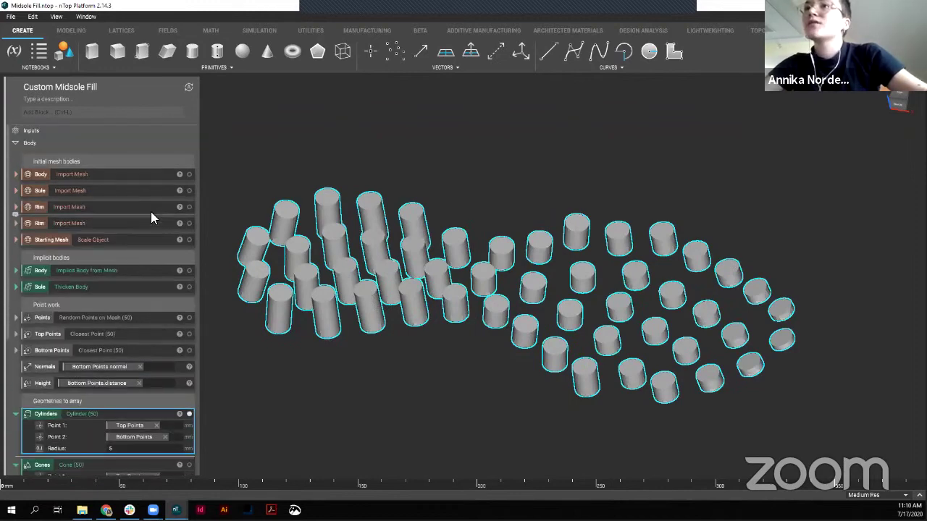
{"action": "left_click", "coordinate": [189, 174]}
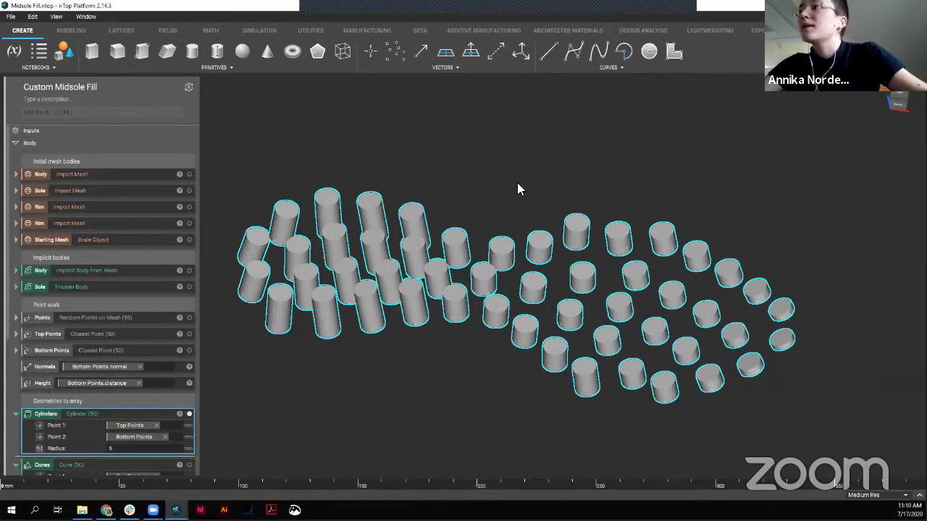
{"action": "right_click_drag", "start_coordinate": [510, 229], "coordinate": [180, 238]}
{"action": "left_click", "coordinate": [189, 174]}
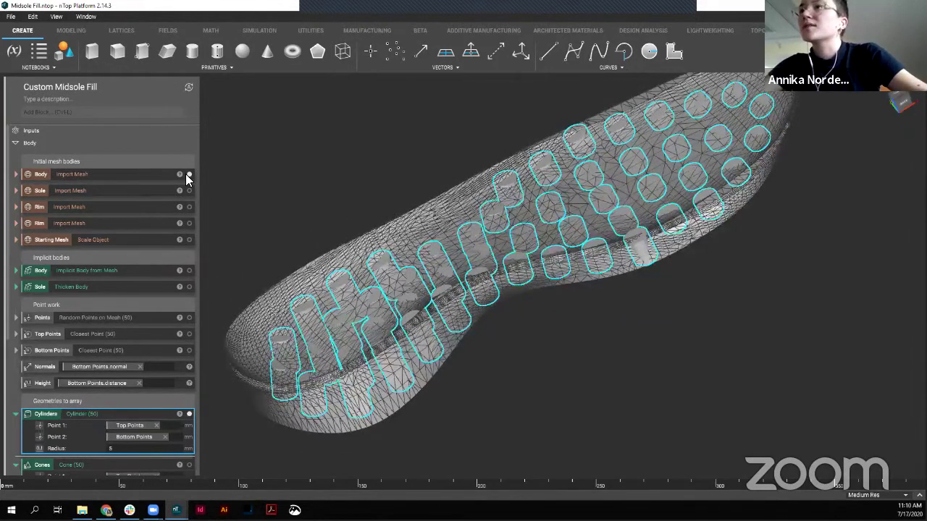
- Display the cones, examine them from several angles and review the Cones block's point and radius inputs
{"action": "scroll", "coordinate": [113, 423], "scroll_direction": "down", "scroll_amount": 3}
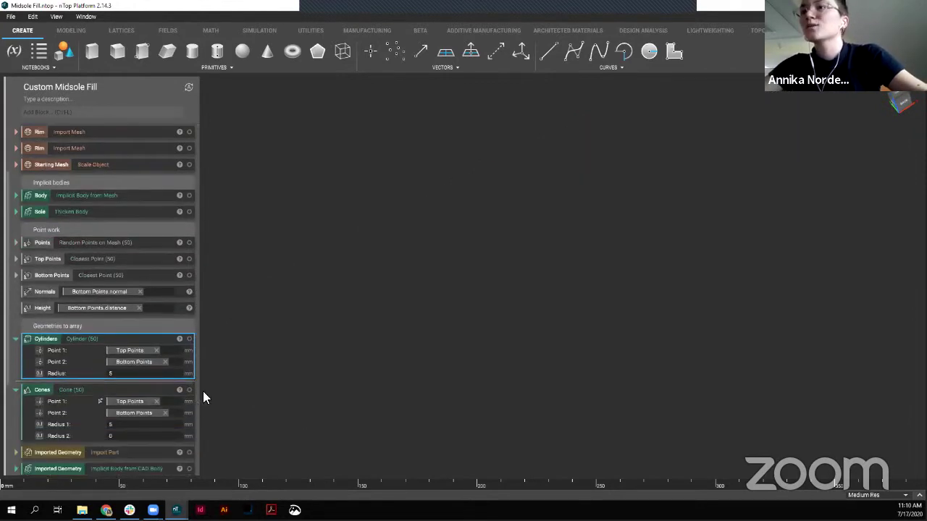
{"action": "left_click", "coordinate": [189, 390]}
{"action": "right_click_drag", "start_coordinate": [501, 292], "coordinate": [505, 328]}
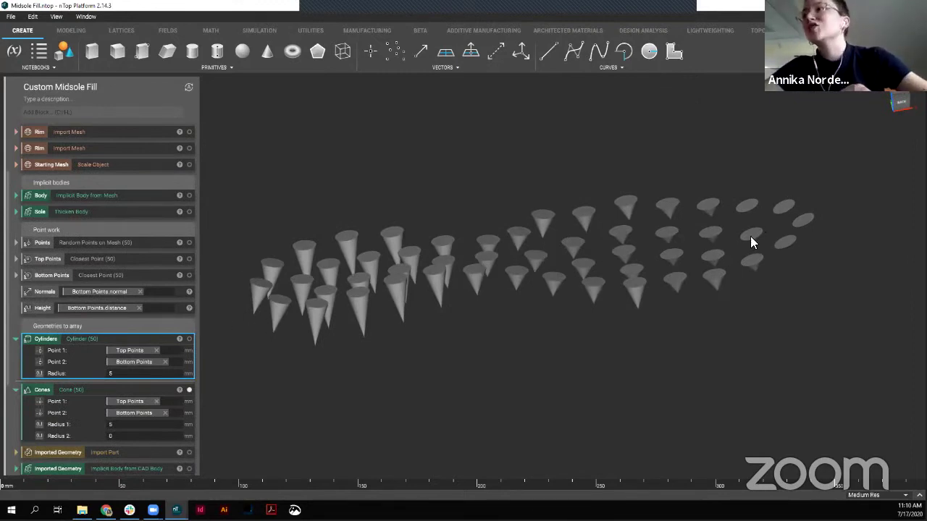
{"action": "right_click_drag", "start_coordinate": [750, 236], "coordinate": [548, 276]}
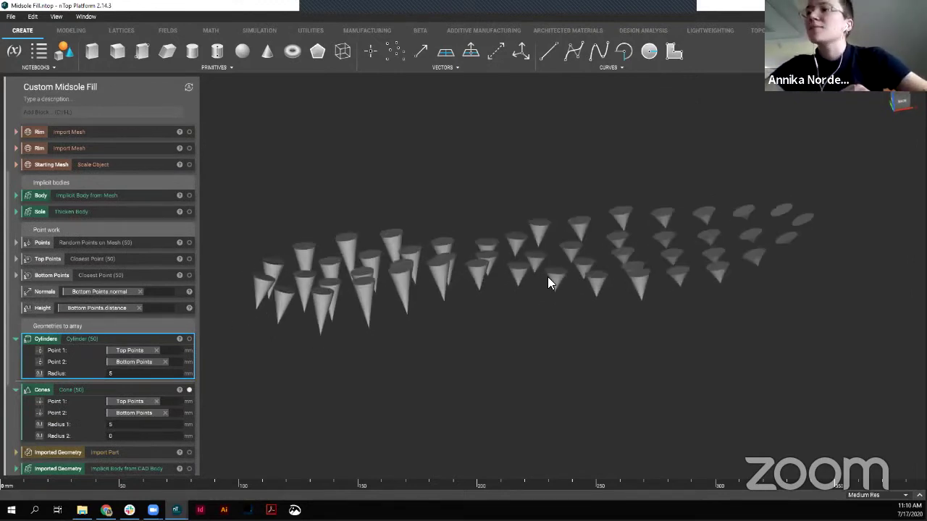
{"action": "left_click", "coordinate": [57, 404]}
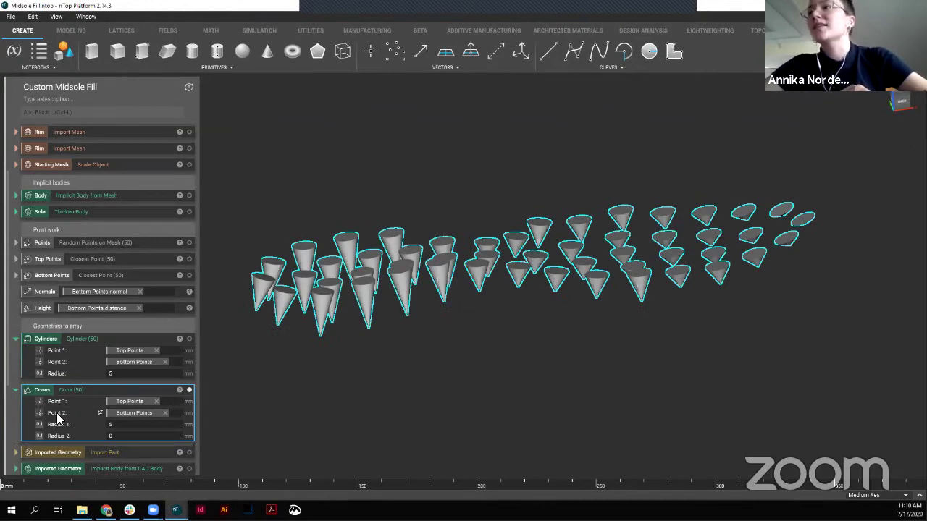
{"action": "right_click_drag", "start_coordinate": [501, 291], "coordinate": [26, 398]}
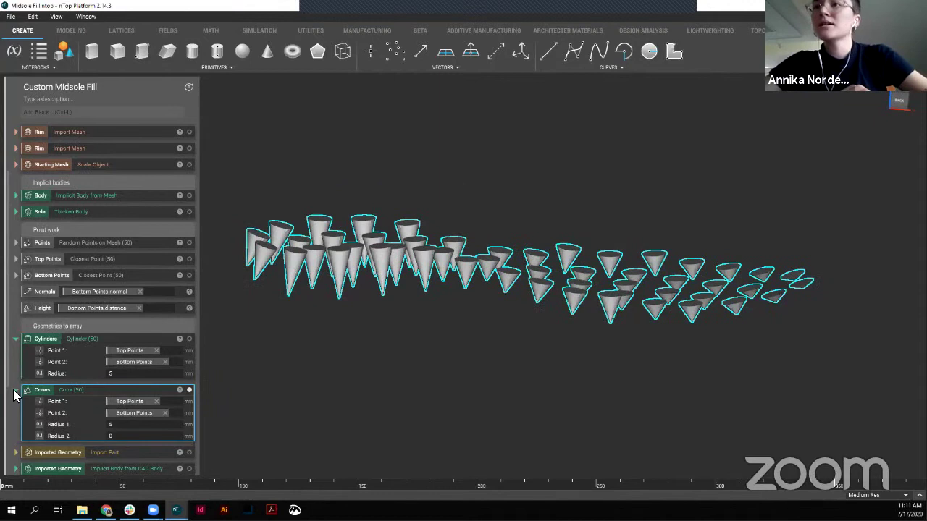
- Collapse the Cones and Cylinders blocks and clear the selection
{"action": "left_click", "coordinate": [16, 390]}
{"action": "left_click", "coordinate": [16, 339]}
{"action": "left_click", "coordinate": [246, 354]}
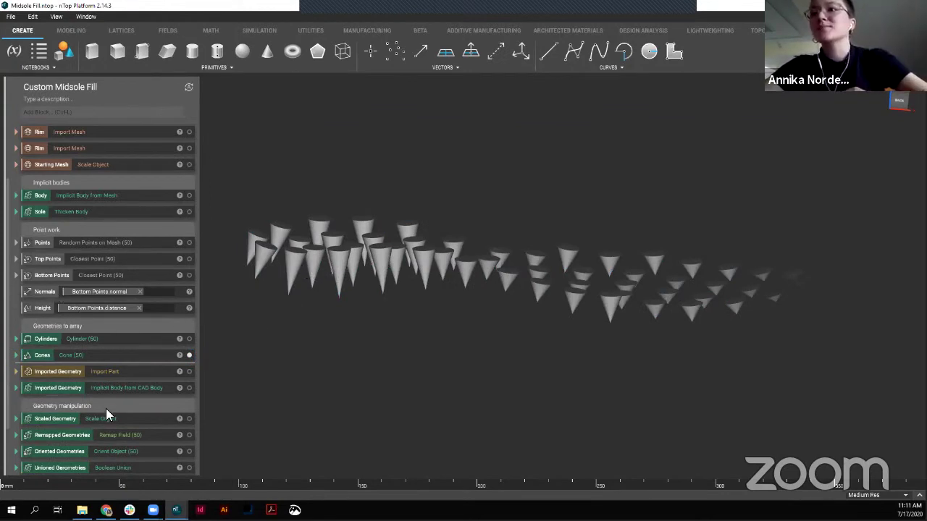
- Display the imported CAD part and its implicit body conversion in turn and examine the shape
{"action": "scroll", "coordinate": [139, 342], "scroll_direction": "down", "scroll_amount": 2}
{"action": "left_click", "coordinate": [145, 320]}
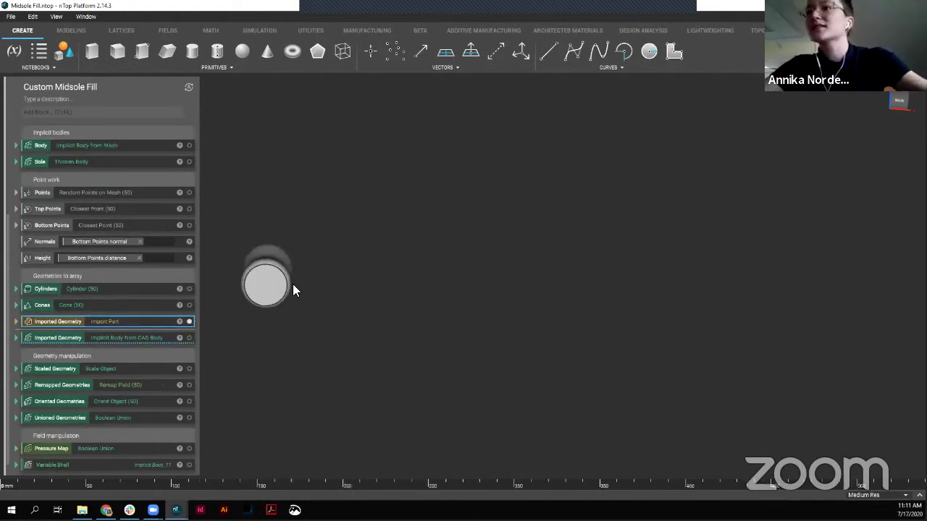
{"action": "right_click_drag", "start_coordinate": [349, 359], "coordinate": [484, 426]}
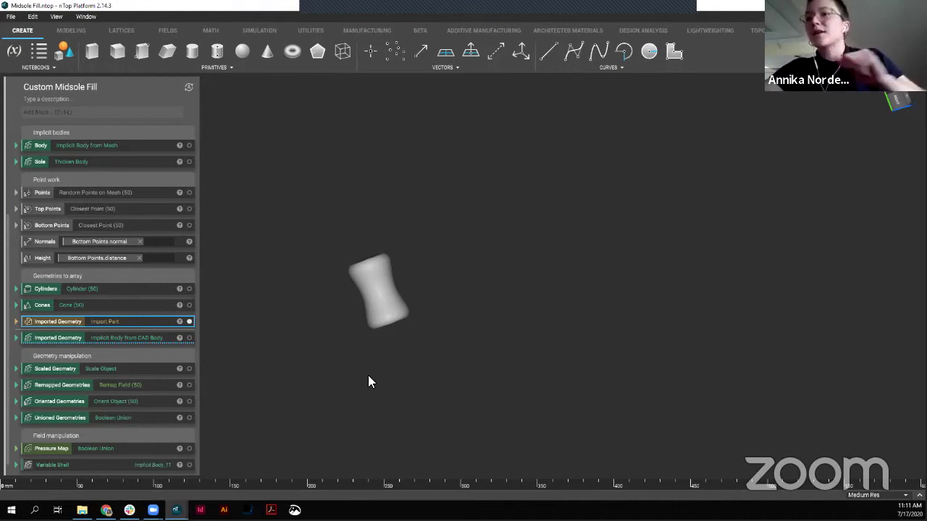
{"action": "right_click_drag", "start_coordinate": [367, 376], "coordinate": [283, 252]}
{"action": "left_click", "coordinate": [116, 338]}
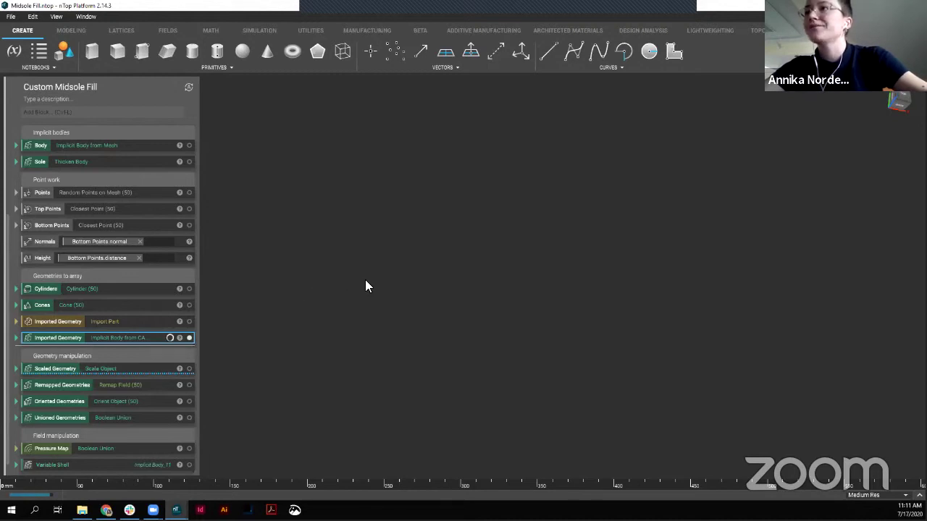
{"action": "right_click_drag", "start_coordinate": [336, 230], "coordinate": [311, 322]}
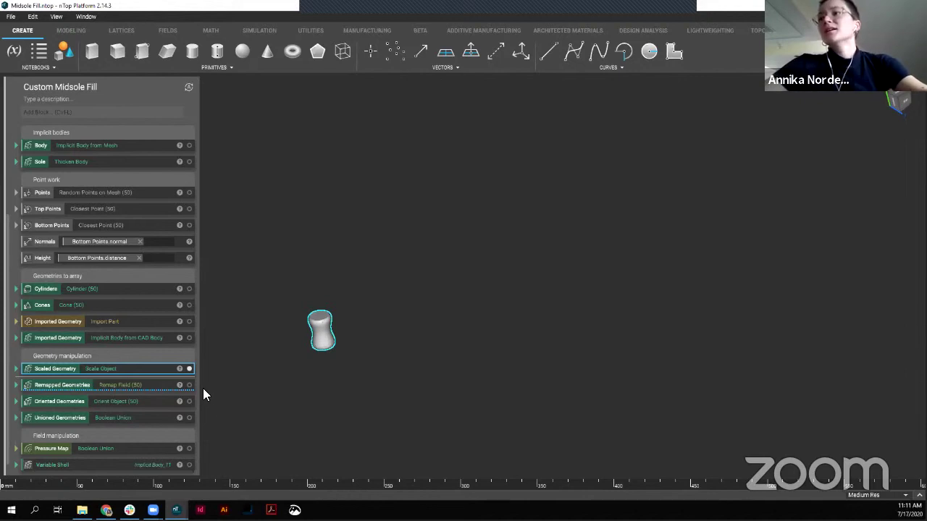
- Expand the Scaled Geometry block to review its object, factor and scale point, and examine the scaled shape
{"action": "left_click", "coordinate": [17, 368]}
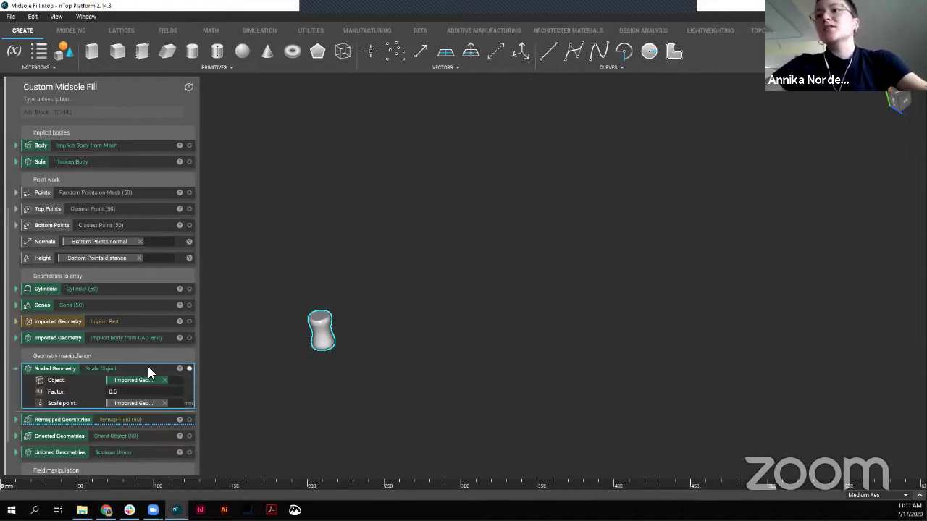
{"action": "scroll", "coordinate": [148, 366], "scroll_direction": "down", "scroll_amount": 1}
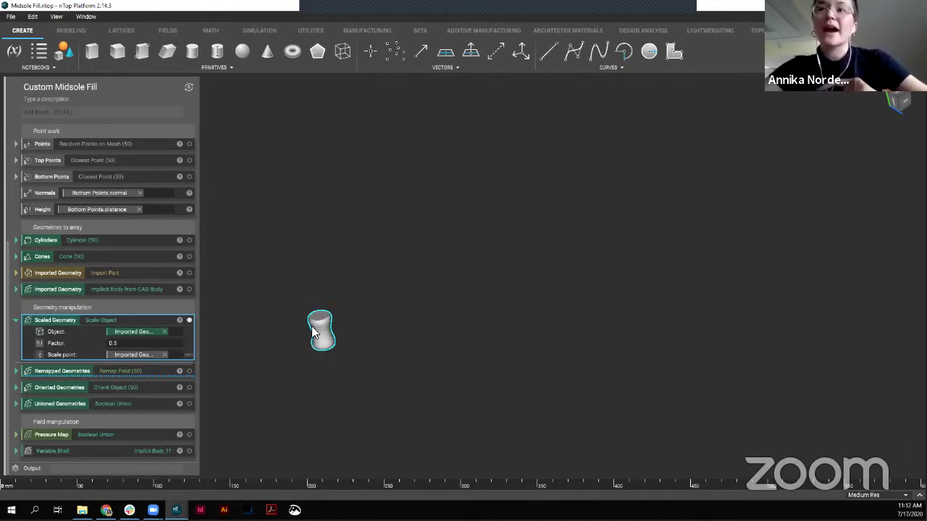
{"action": "right_click_drag", "start_coordinate": [348, 353], "coordinate": [323, 304]}
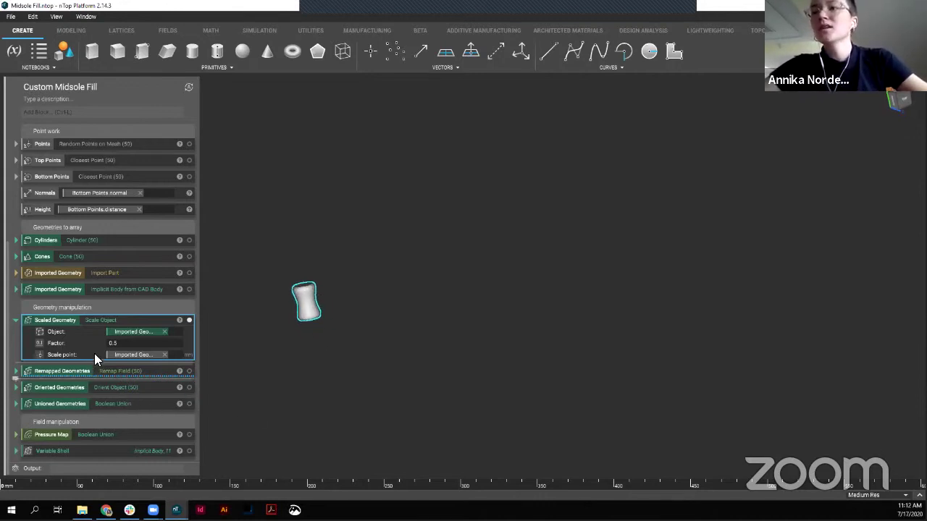
- Expand the Remapped Geometries block to review its X, Y and Z inputs alongside a top view of the scaled geometry
{"action": "left_click", "coordinate": [16, 371]}
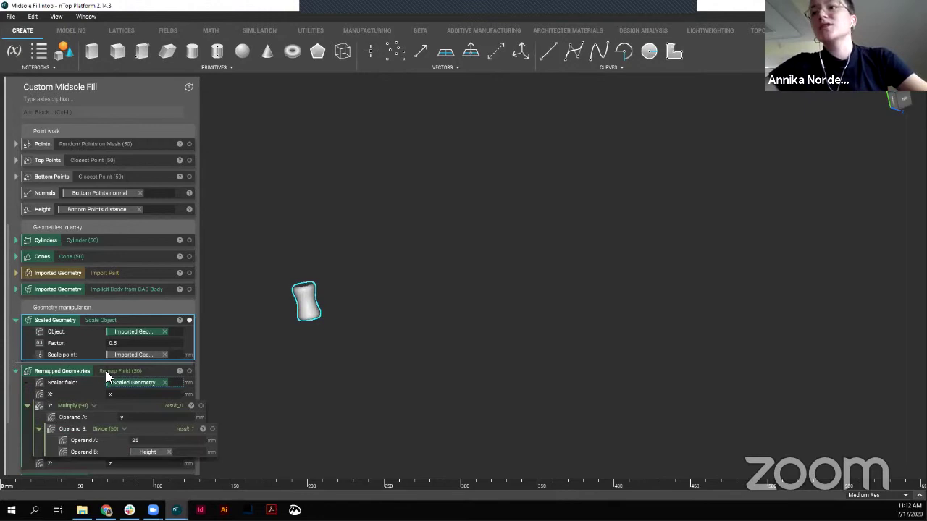
{"action": "left_click", "coordinate": [113, 277]}
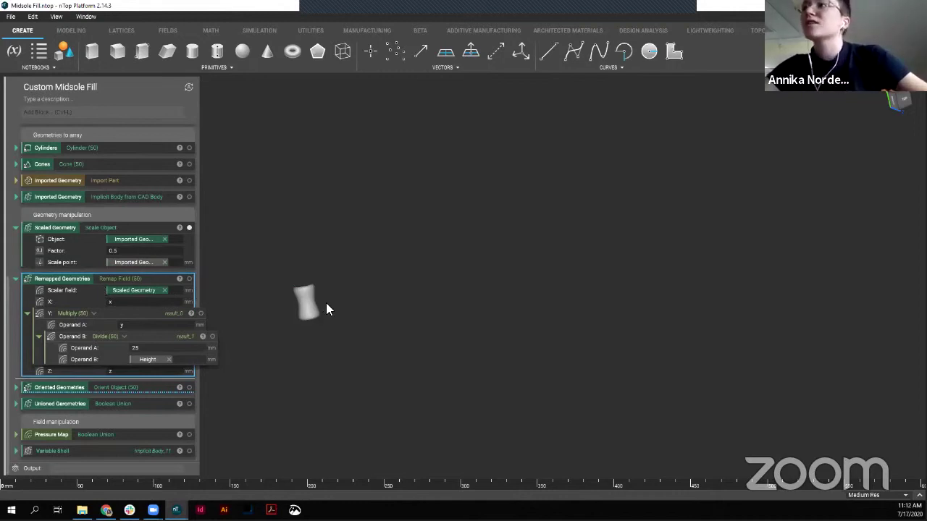
{"action": "scroll", "coordinate": [303, 311], "scroll_direction": "up", "scroll_amount": 2}
{"action": "left_click_drag", "start_coordinate": [246, 318], "coordinate": [305, 299]}
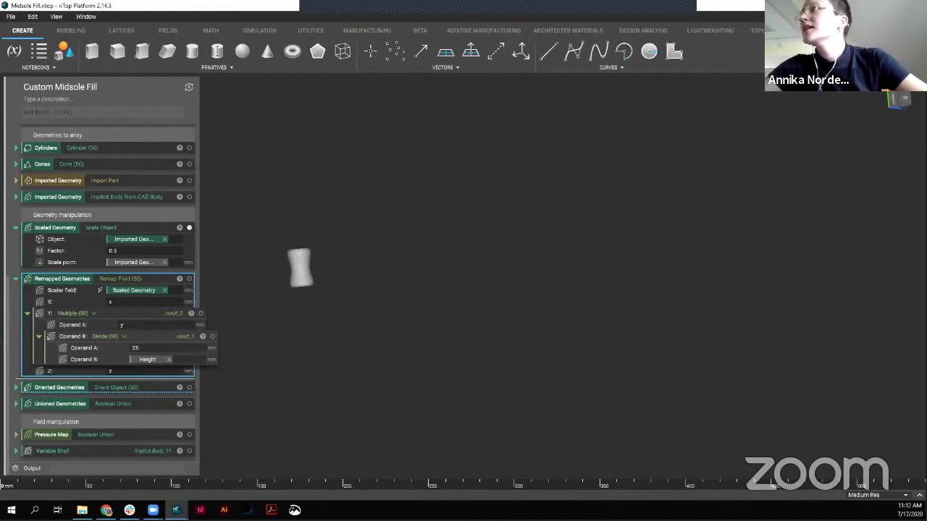
{"action": "scroll", "coordinate": [644, 198], "scroll_direction": "up", "scroll_amount": 2}
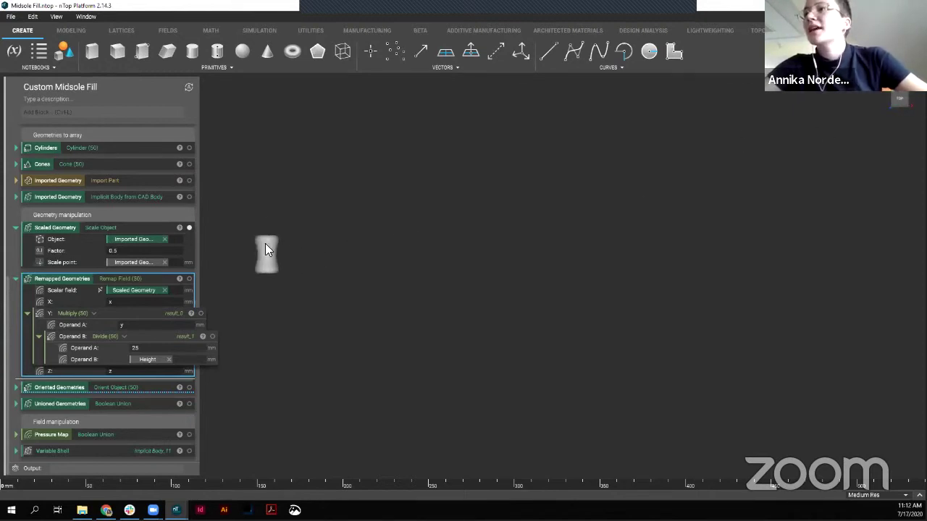
{"action": "scroll", "coordinate": [265, 243], "scroll_direction": "up", "scroll_amount": 2}
{"action": "scroll", "coordinate": [263, 243], "scroll_direction": "up", "scroll_amount": 1}
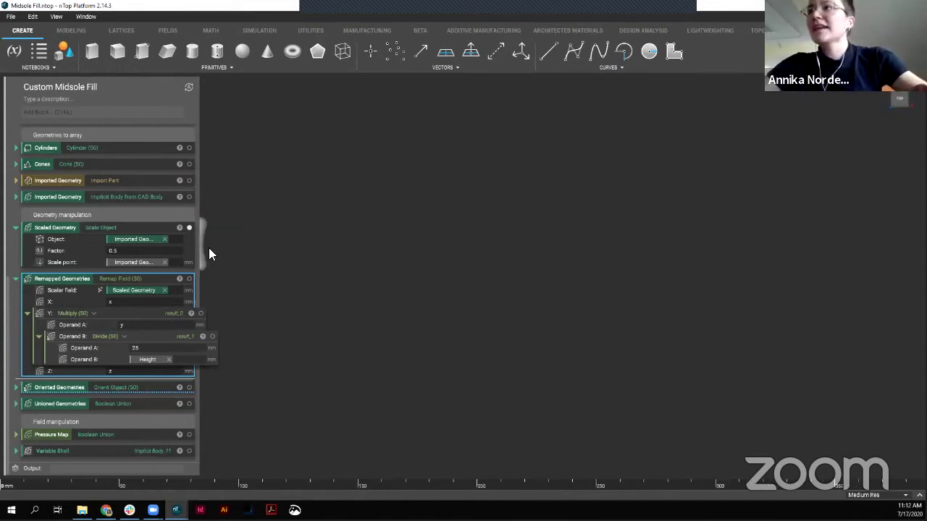
{"action": "right_click_drag", "start_coordinate": [209, 248], "coordinate": [407, 289]}
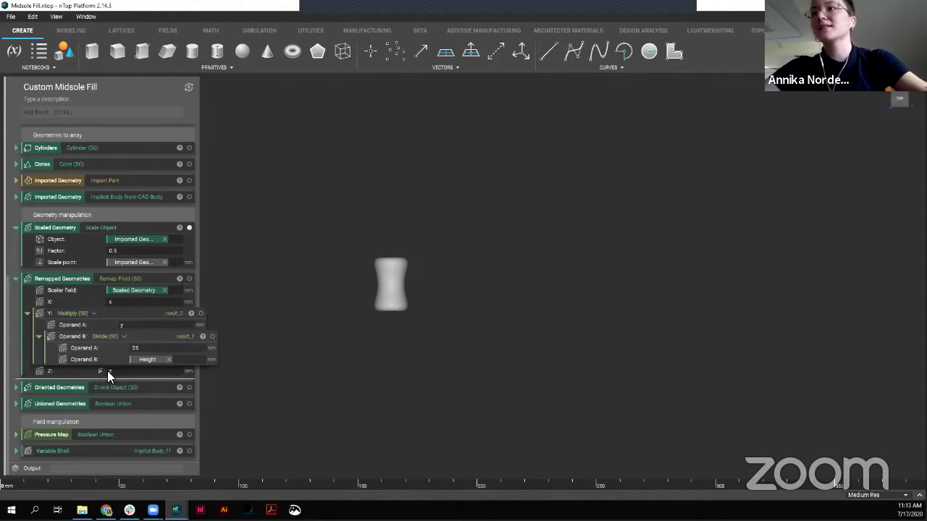
- Compare the scaled shape's height in the top view with Operand A of the Divide block in Remapped Geometries
{"action": "right_click_drag", "start_coordinate": [421, 263], "coordinate": [395, 403]}
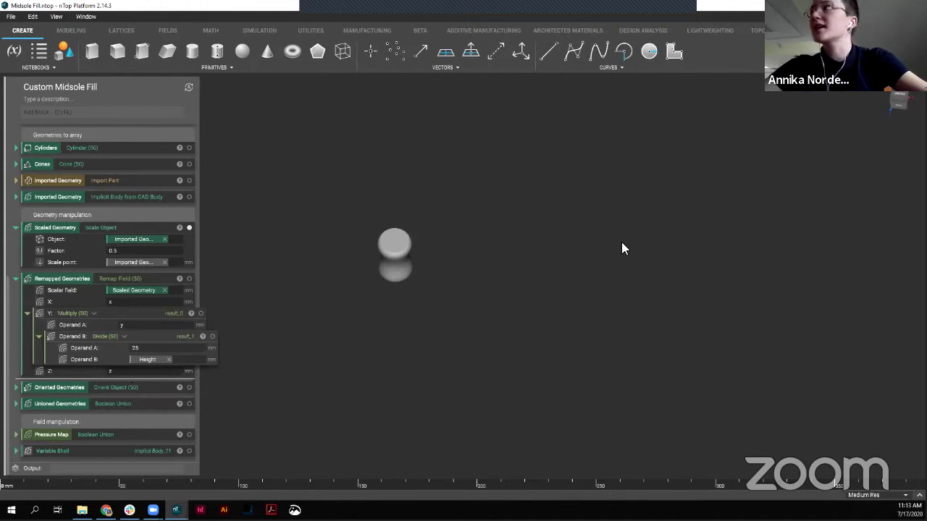
{"action": "left_click", "coordinate": [896, 111]}
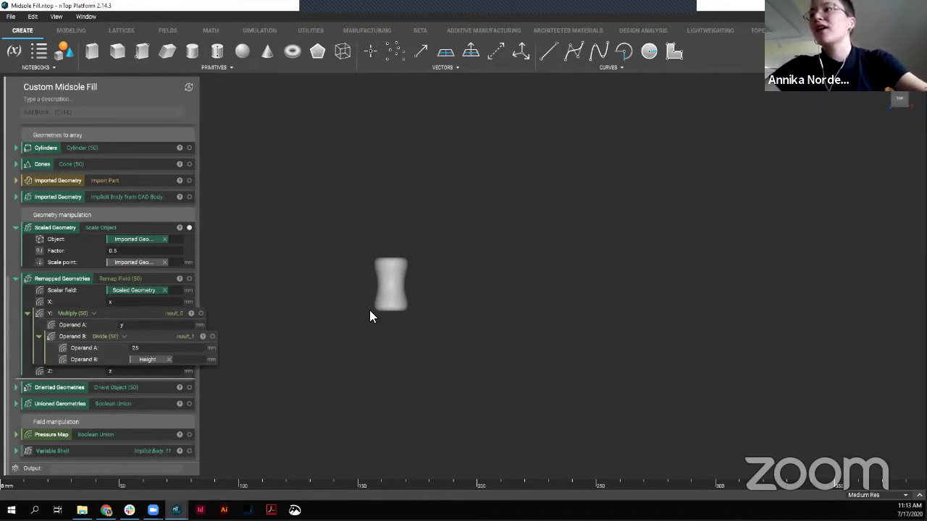
{"action": "scroll", "coordinate": [372, 310], "scroll_direction": "up", "scroll_amount": 5}
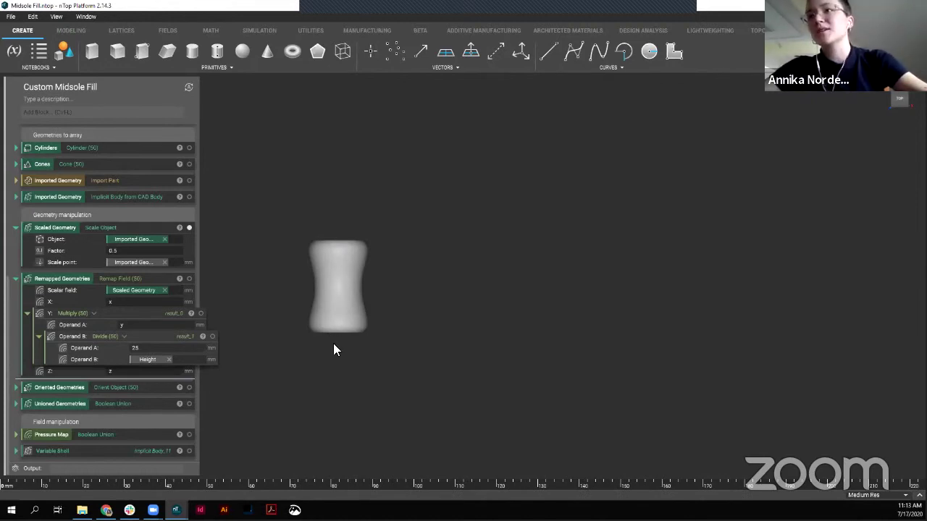
{"action": "double_click", "coordinate": [145, 348]}
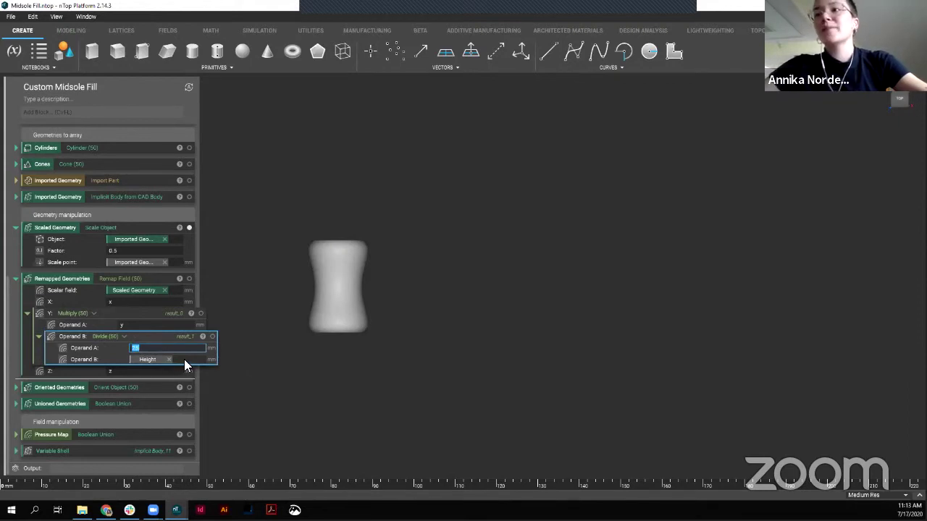
{"action": "left_click", "coordinate": [282, 338]}
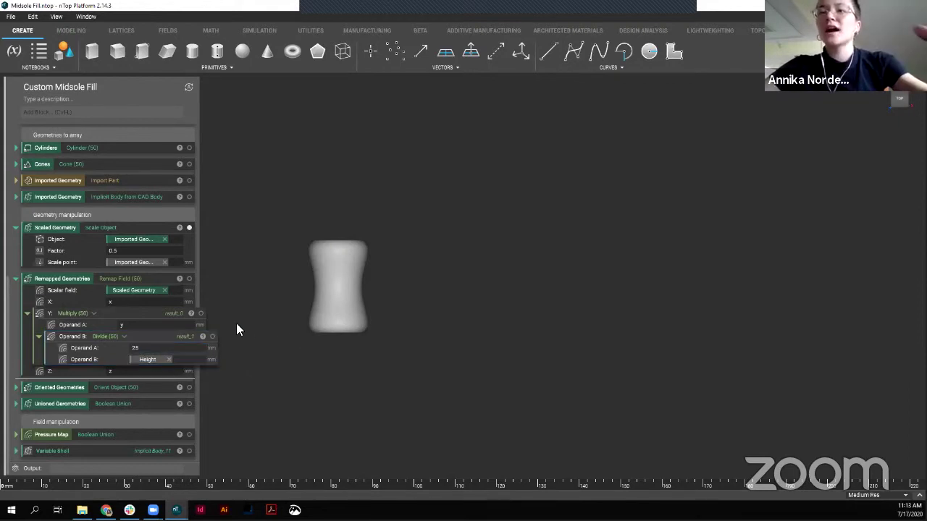
- Open the properties of the Height variable and look through its list of per-point height values
{"action": "scroll", "coordinate": [159, 334], "scroll_direction": "up", "scroll_amount": 3}
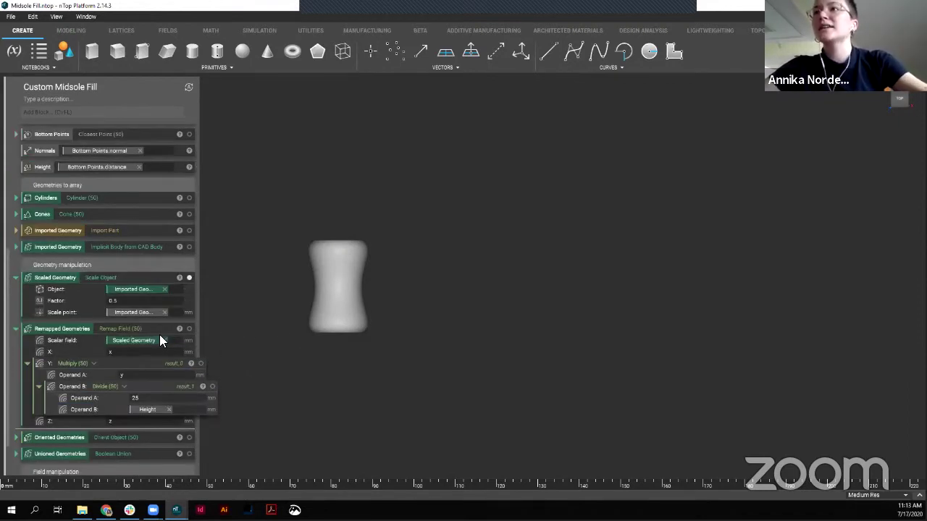
{"action": "left_click", "coordinate": [40, 218]}
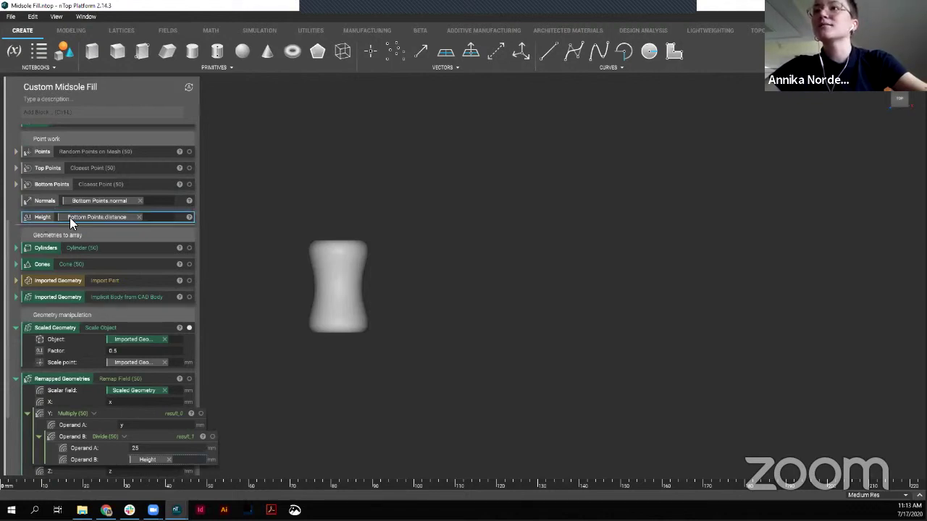
{"action": "mouse_move", "coordinate": [190, 216]}
{"action": "scroll", "coordinate": [283, 279], "scroll_direction": "down", "scroll_amount": 2}
{"action": "scroll", "coordinate": [282, 279], "scroll_direction": "down", "scroll_amount": 1}
{"action": "scroll", "coordinate": [326, 275], "scroll_direction": "down", "scroll_amount": 3}
{"action": "scroll", "coordinate": [326, 278], "scroll_direction": "down", "scroll_amount": 4}
{"action": "scroll", "coordinate": [325, 278], "scroll_direction": "down", "scroll_amount": 3}
{"action": "scroll", "coordinate": [326, 279], "scroll_direction": "up", "scroll_amount": 9}
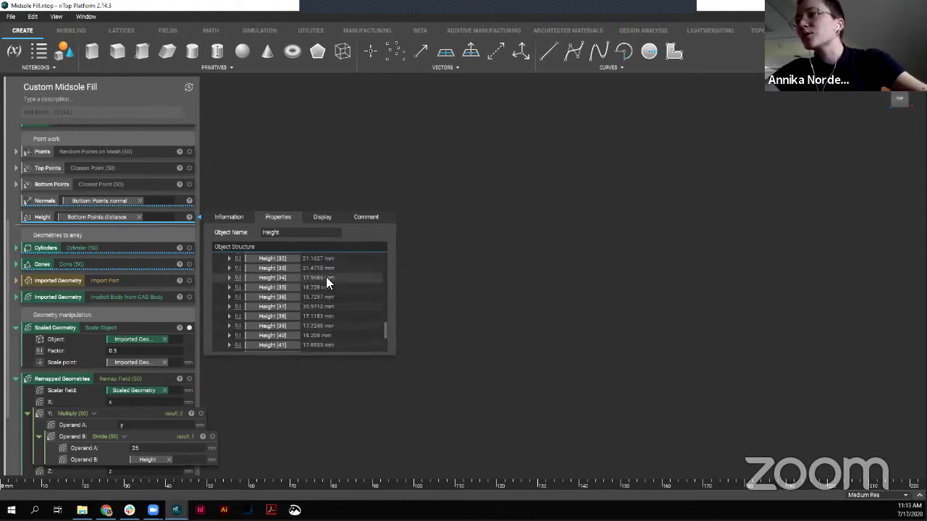
{"action": "scroll", "coordinate": [326, 276], "scroll_direction": "up", "scroll_amount": 6}
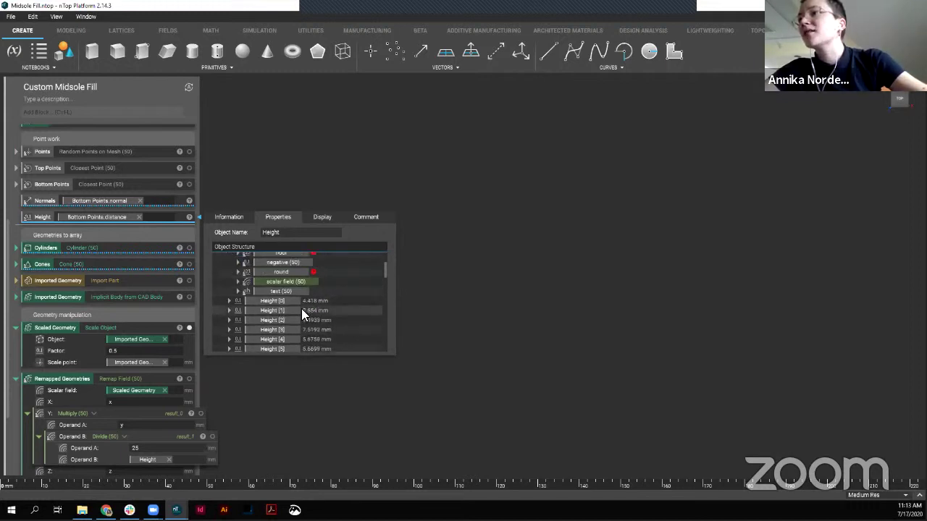
{"action": "scroll", "coordinate": [326, 310], "scroll_direction": "down", "scroll_amount": 11}
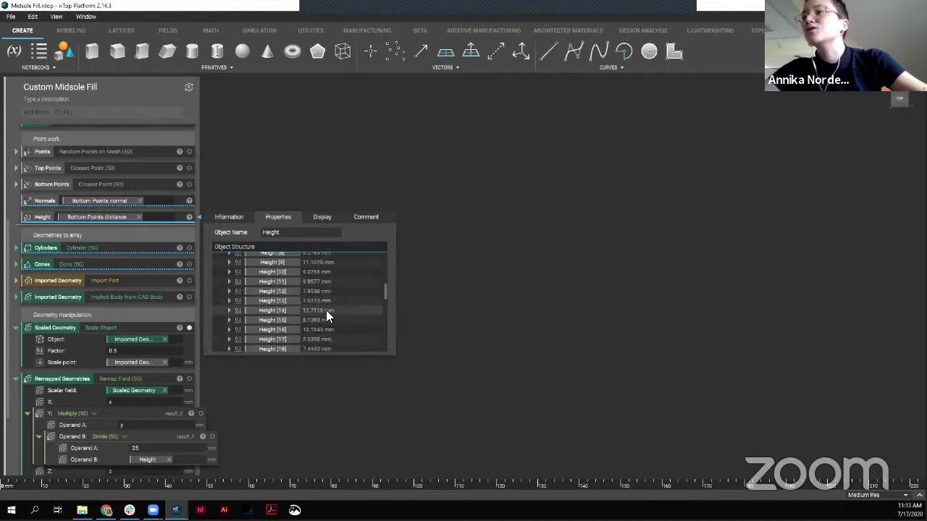
{"action": "scroll", "coordinate": [326, 310], "scroll_direction": "down", "scroll_amount": 3}
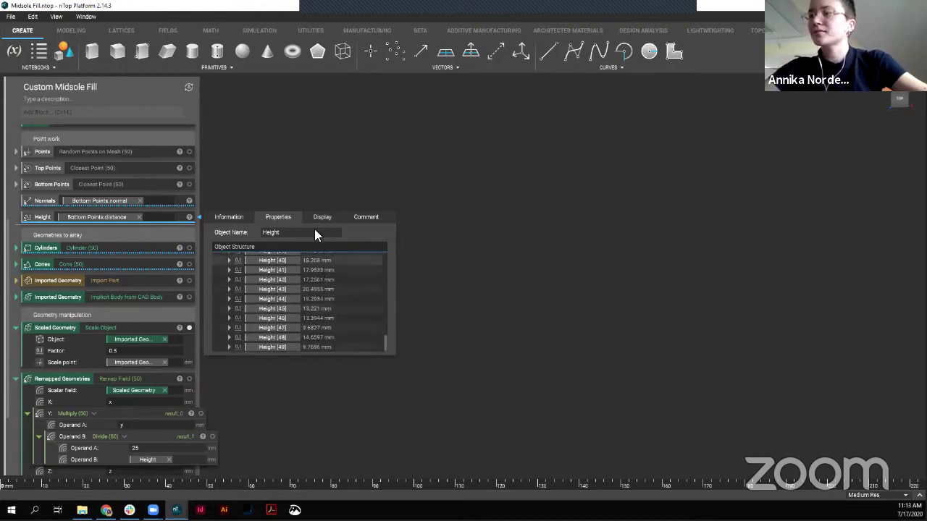
{"action": "left_click", "coordinate": [293, 183]}
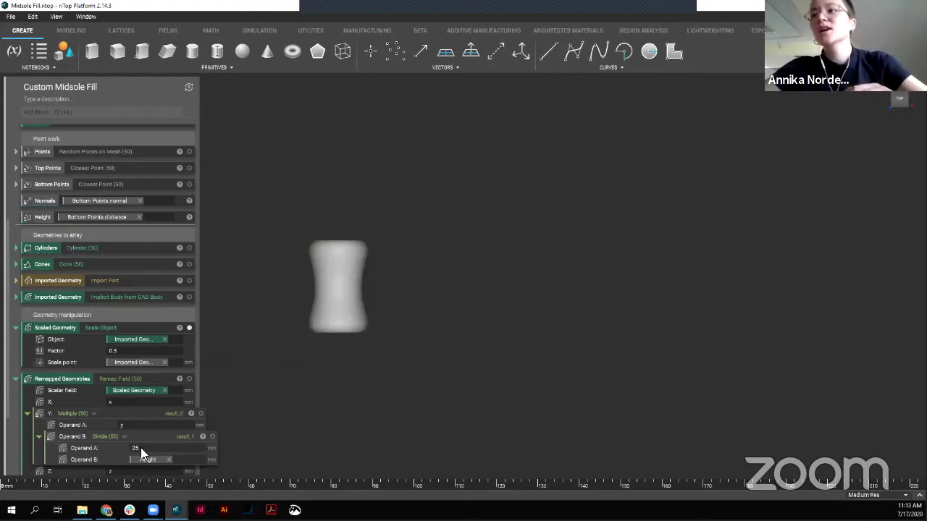
- Review the Multiply and Divide inputs of Remapped Geometries once more and collapse the block
{"action": "scroll", "coordinate": [172, 438], "scroll_direction": "down", "scroll_amount": 1}
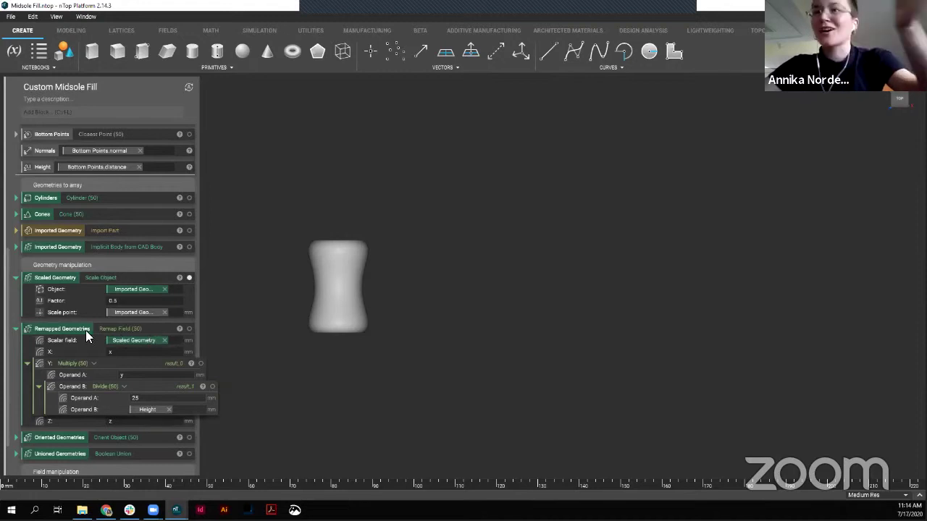
{"action": "left_click", "coordinate": [16, 329]}
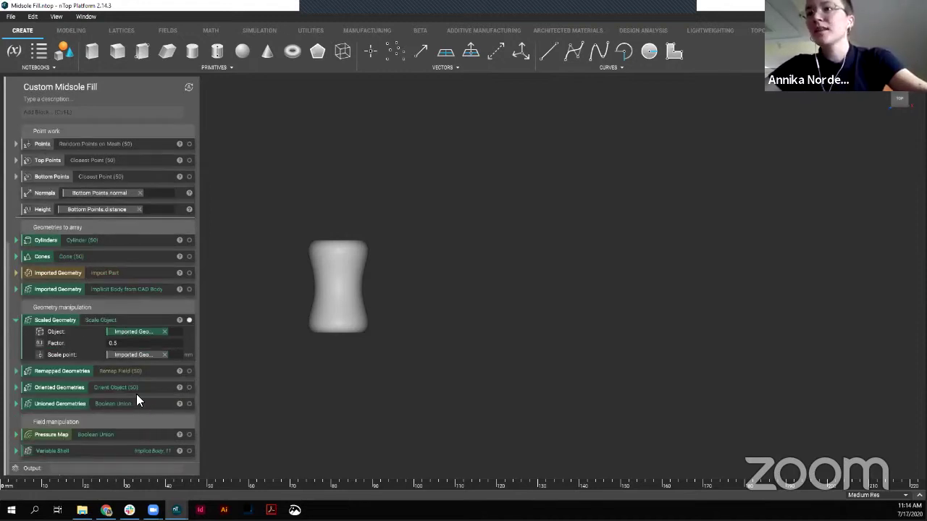
{"action": "left_click", "coordinate": [16, 371]}
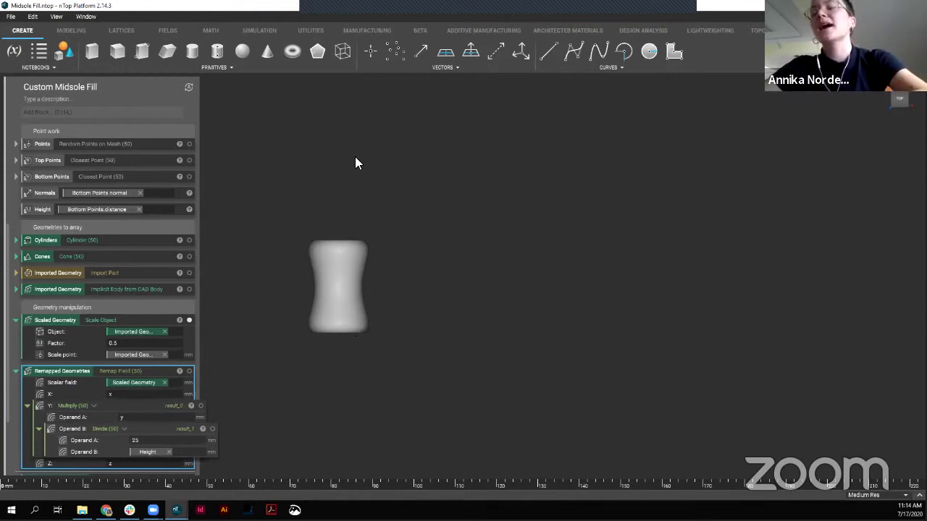
{"action": "left_click", "coordinate": [16, 370]}
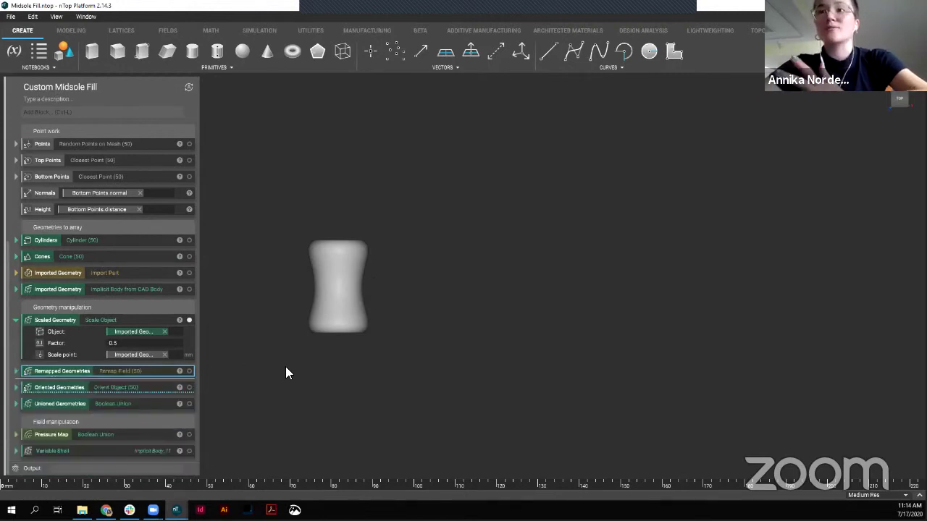
- Expand the Oriented Geometries block to review its object input and its source and destination planes
{"action": "left_click", "coordinate": [16, 387]}
{"action": "scroll", "coordinate": [181, 397], "scroll_direction": "down", "scroll_amount": 2}
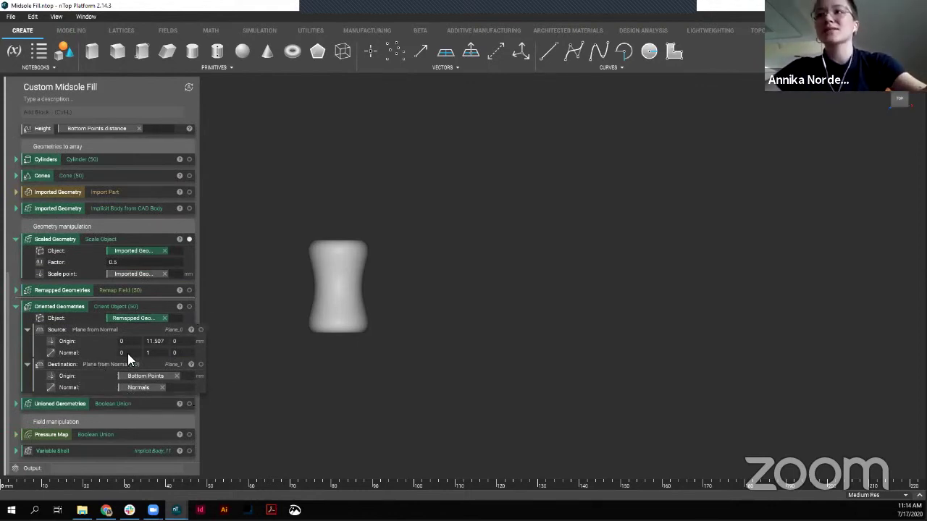
{"action": "left_click", "coordinate": [127, 305]}
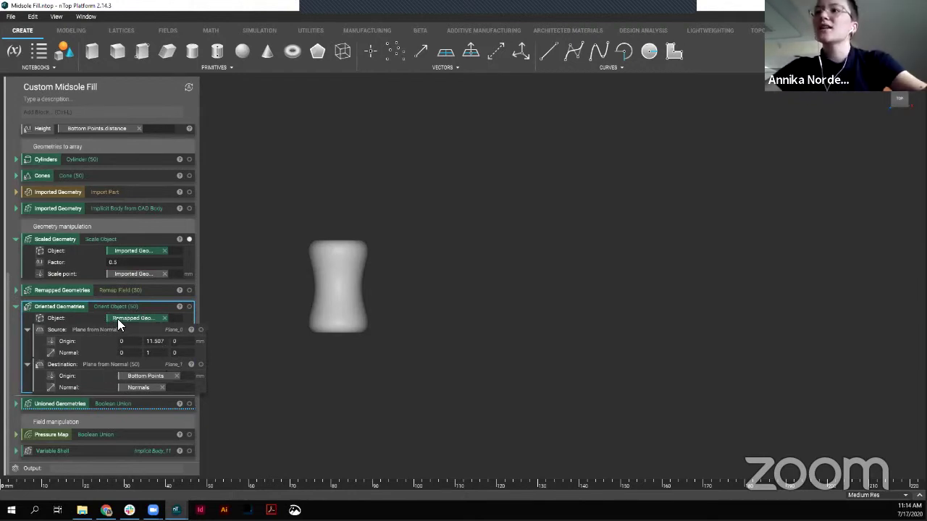
{"action": "left_click", "coordinate": [72, 289]}
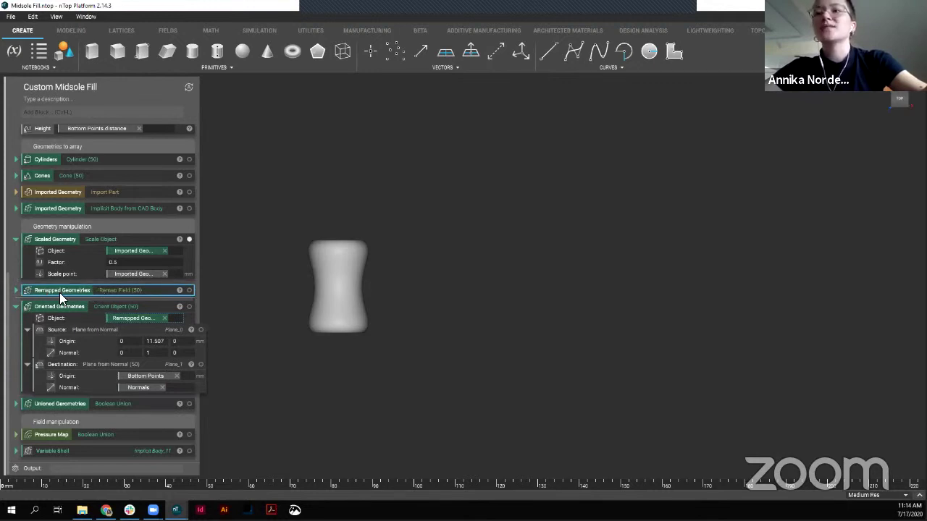
{"action": "left_click", "coordinate": [58, 334]}
- Display the source plane of Oriented Geometries and examine its origin and normal at the base of the scaled shape
{"action": "left_click", "coordinate": [200, 330]}
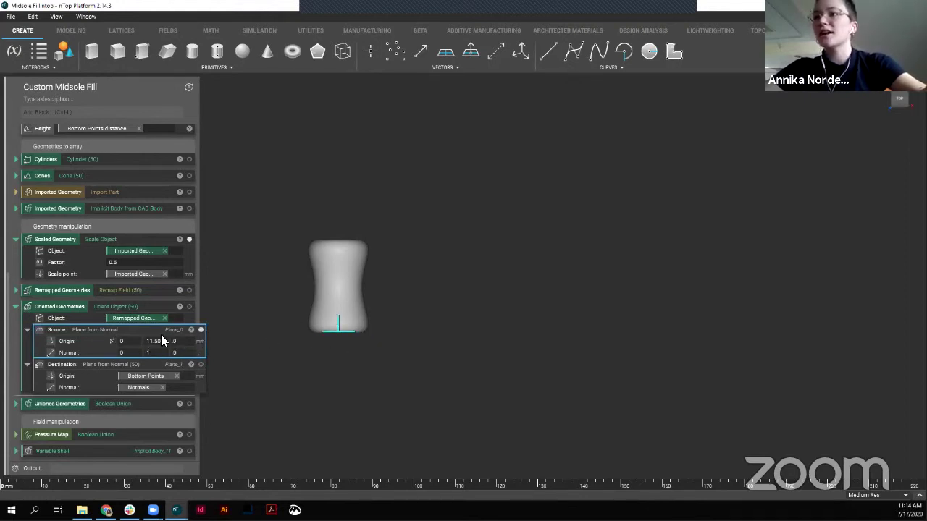
{"action": "mouse_move", "coordinate": [355, 328]}
{"action": "right_mouse_down"}
{"action": "mouse_move", "coordinate": [388, 216]}
{"action": "mouse_move", "coordinate": [378, 111]}
{"action": "mouse_move", "coordinate": [366, 223]}
{"action": "mouse_move", "coordinate": [345, 292]}
{"action": "mouse_move", "coordinate": [343, 372]}
{"action": "mouse_move", "coordinate": [331, 307]}
{"action": "mouse_move", "coordinate": [354, 288]}
{"action": "mouse_move", "coordinate": [366, 317]}
{"action": "right_mouse_up"}
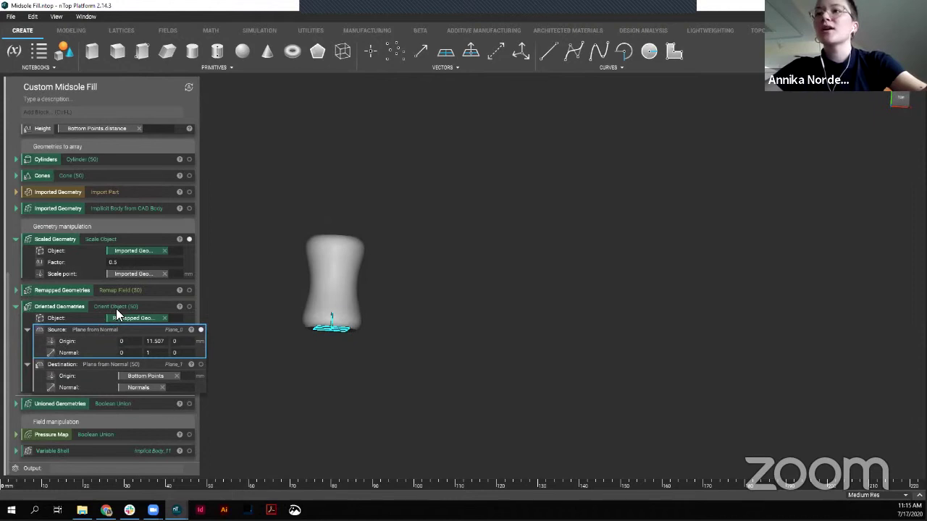
{"action": "right_click_drag", "start_coordinate": [365, 314], "coordinate": [302, 219]}
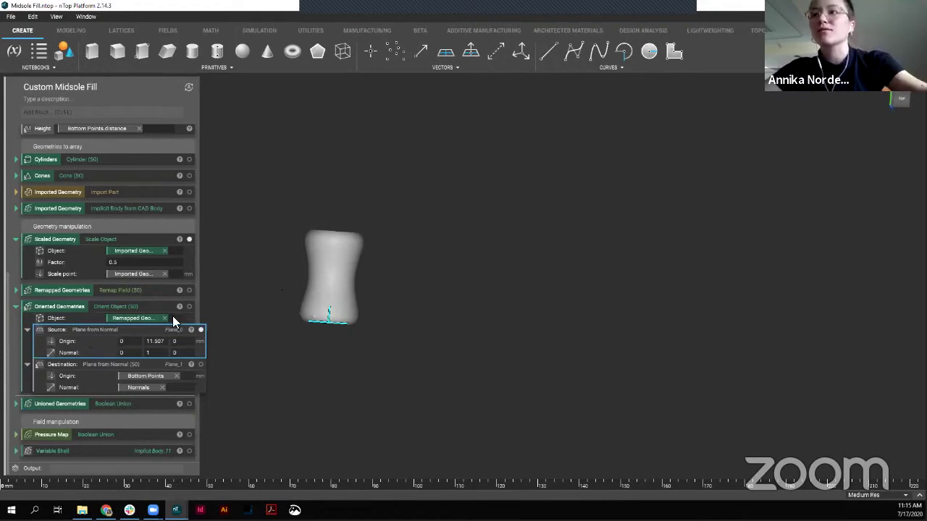
{"action": "left_click", "coordinate": [90, 368]}
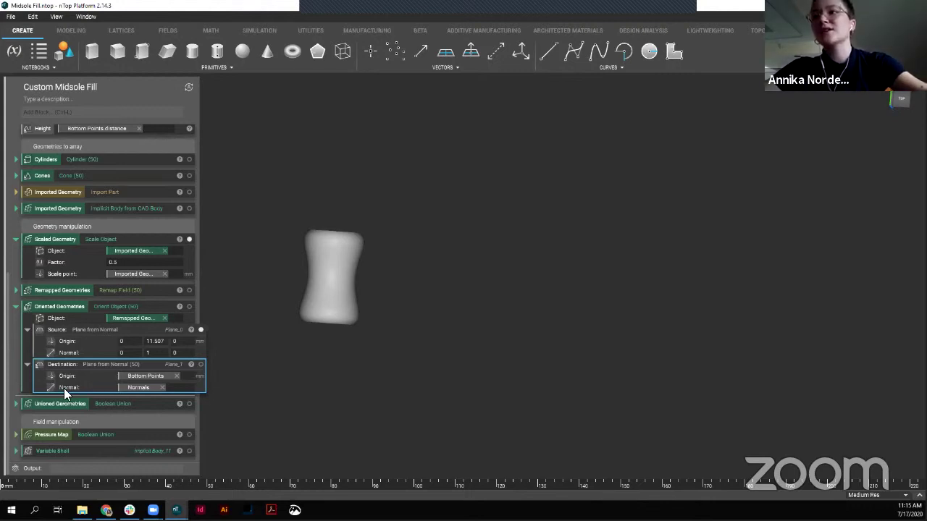
{"action": "left_click", "coordinate": [129, 339]}
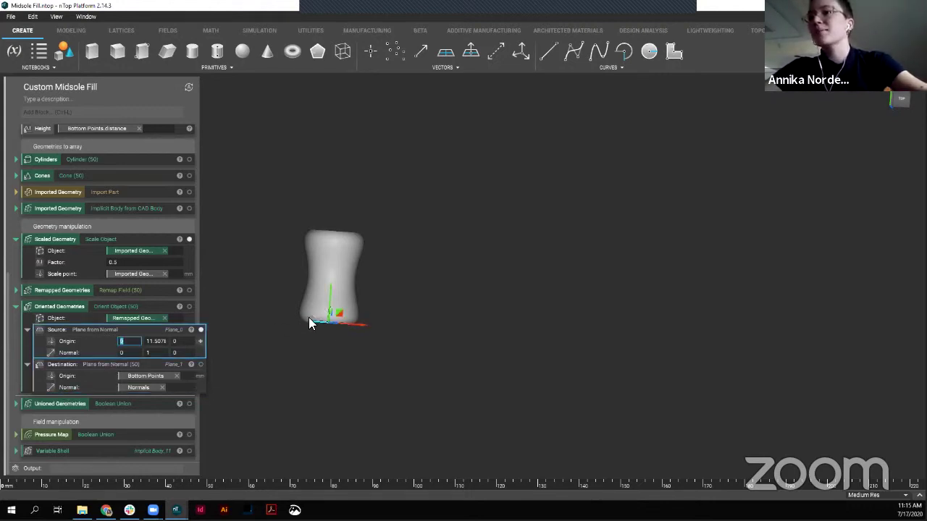
{"action": "right_click_drag", "start_coordinate": [339, 329], "coordinate": [355, 174]}
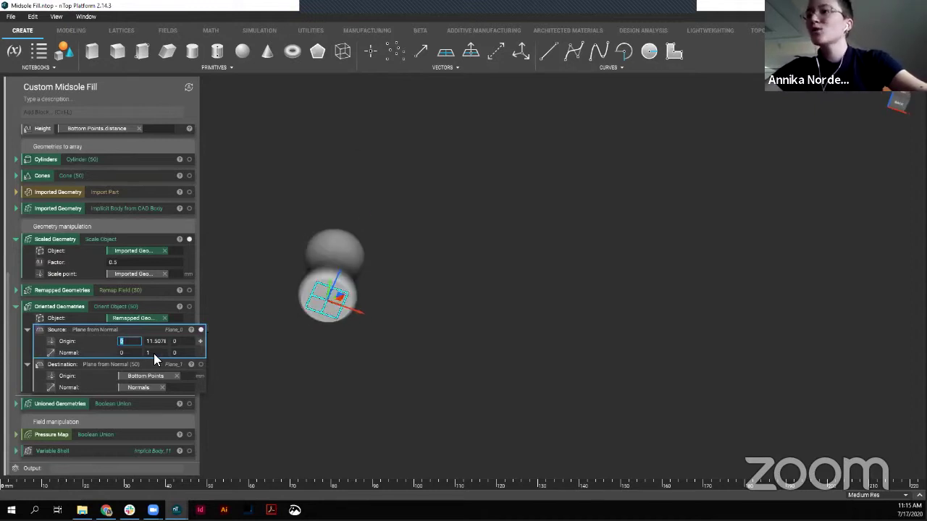
{"action": "right_click_drag", "start_coordinate": [333, 334], "coordinate": [328, 317]}
{"action": "right_click_drag", "start_coordinate": [327, 285], "coordinate": [282, 244]}
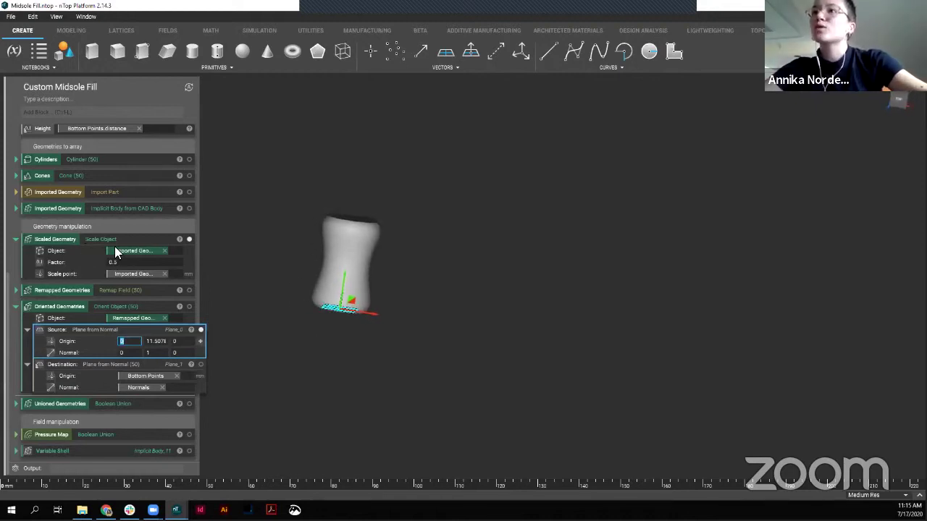
- Display the Bottom Points alongside the source plane and hide the Scaled Geometry
{"action": "scroll", "coordinate": [115, 250], "scroll_direction": "up", "scroll_amount": 4}
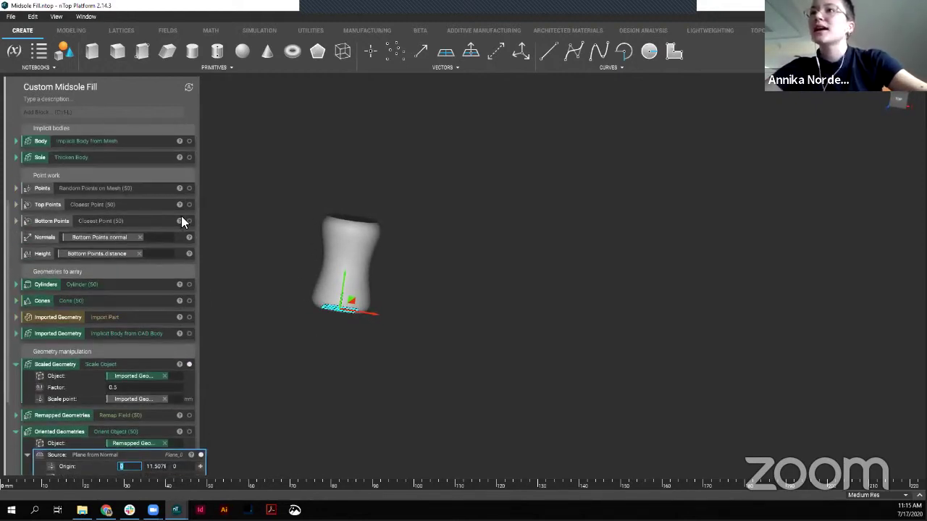
{"action": "left_click", "coordinate": [189, 221]}
{"action": "scroll", "coordinate": [439, 321], "scroll_direction": "down", "scroll_amount": 2}
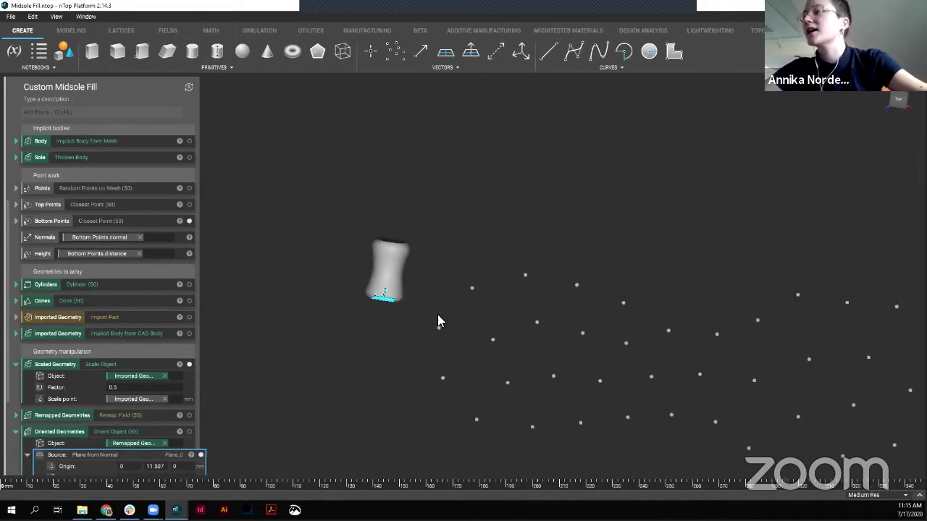
{"action": "scroll", "coordinate": [378, 319], "scroll_direction": "up", "scroll_amount": 2}
{"action": "left_click", "coordinate": [189, 364]}
{"action": "right_click_drag", "start_coordinate": [639, 429], "coordinate": [735, 289]}
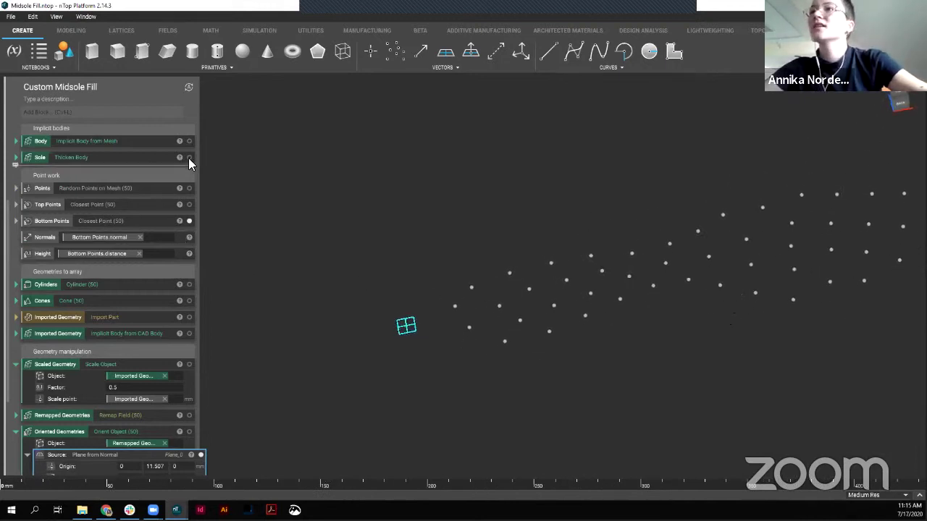
- Display the Sole body and examine from several angles how the bottom points lie on it
{"action": "left_click", "coordinate": [189, 158]}
{"action": "right_click_drag", "start_coordinate": [593, 333], "coordinate": [495, 300]}
{"action": "right_click_drag", "start_coordinate": [572, 287], "coordinate": [501, 270]}
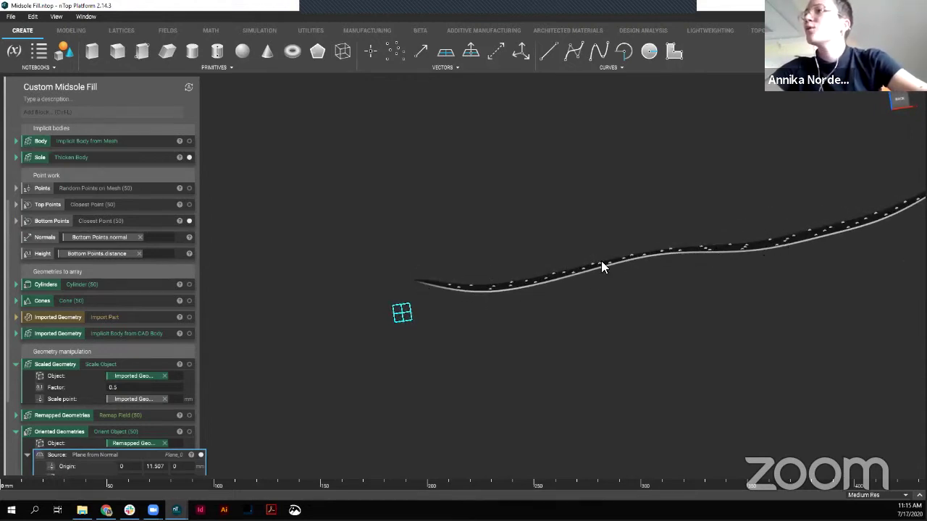
{"action": "right_click_drag", "start_coordinate": [530, 297], "coordinate": [466, 311]}
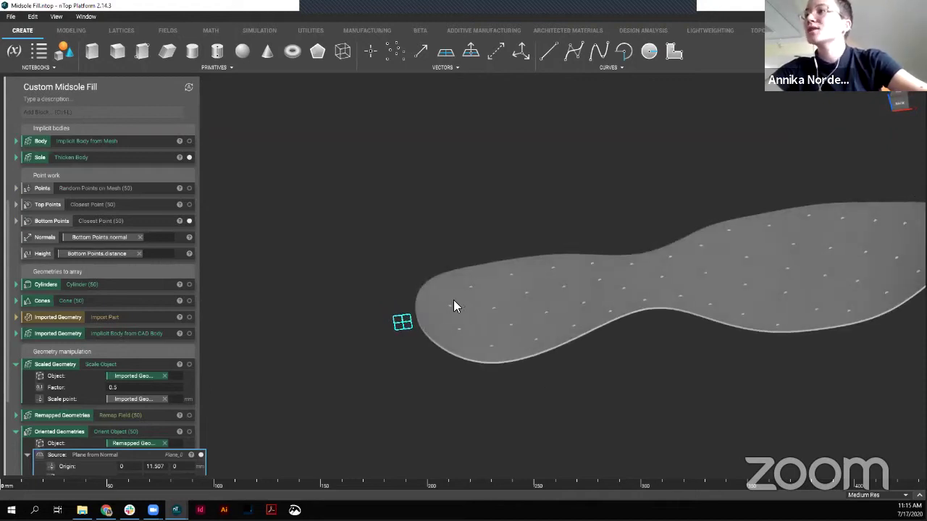
{"action": "right_click_drag", "start_coordinate": [523, 349], "coordinate": [529, 305]}
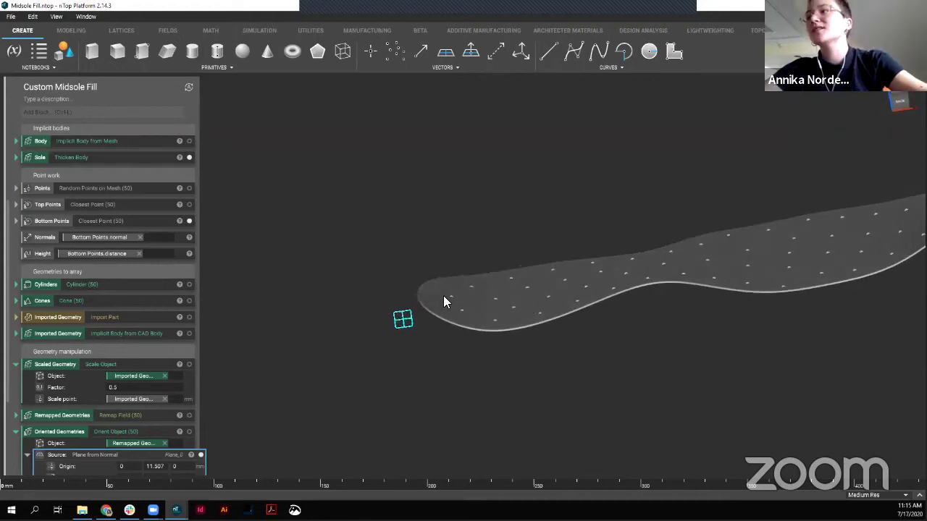
{"action": "right_click_drag", "start_coordinate": [665, 281], "coordinate": [652, 357]}
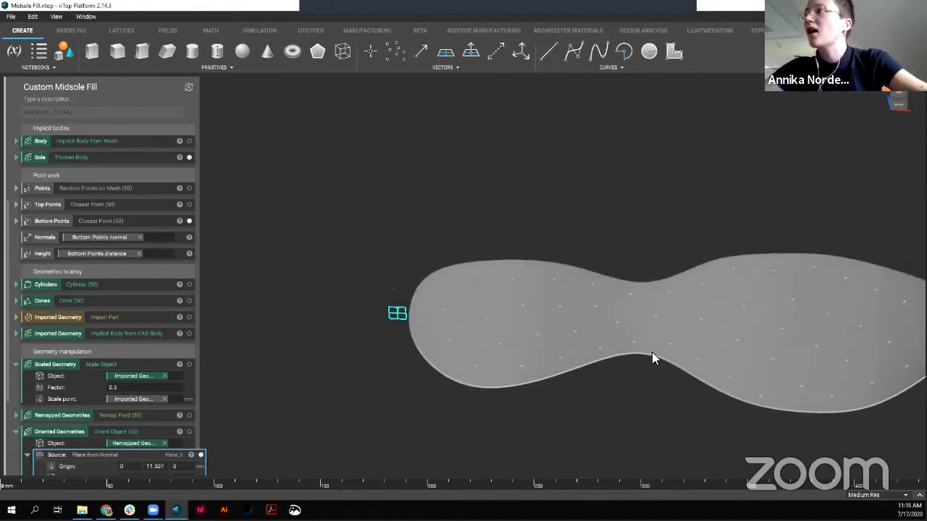
{"action": "right_click_drag", "start_coordinate": [593, 353], "coordinate": [618, 320]}
- Trace the destination plane's origin and normal inputs back to the Bottom Points and Normals variables, and hide the source plane
{"action": "scroll", "coordinate": [61, 382], "scroll_direction": "down", "scroll_amount": 3}
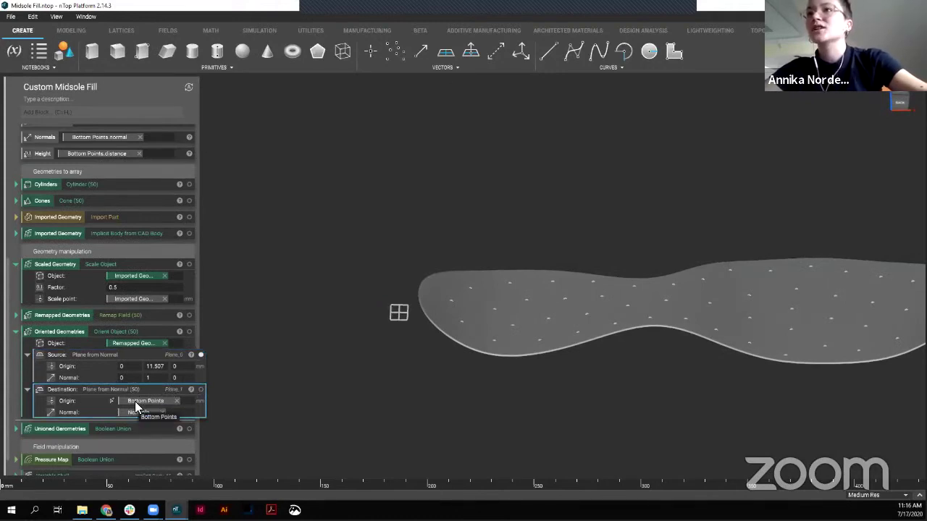
{"action": "scroll", "coordinate": [102, 267], "scroll_direction": "up", "scroll_amount": 3}
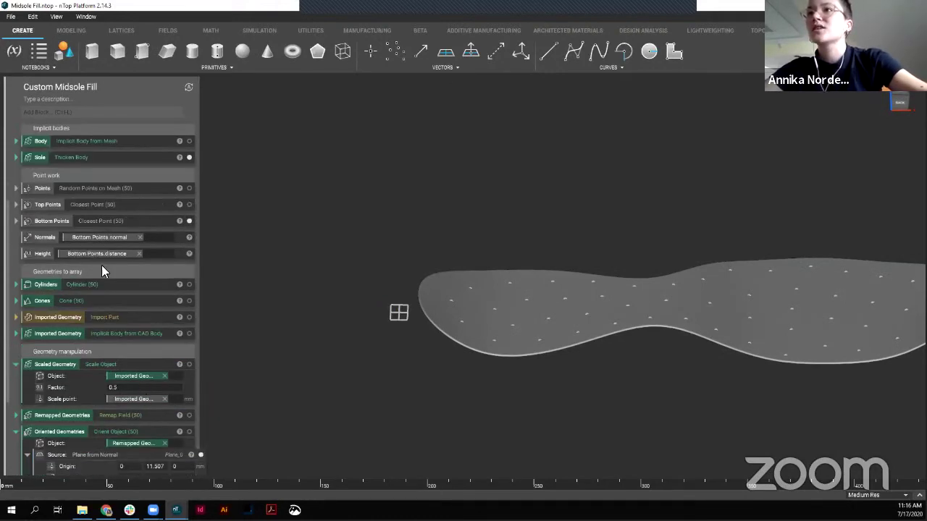
{"action": "scroll", "coordinate": [103, 228], "scroll_direction": "down", "scroll_amount": 4}
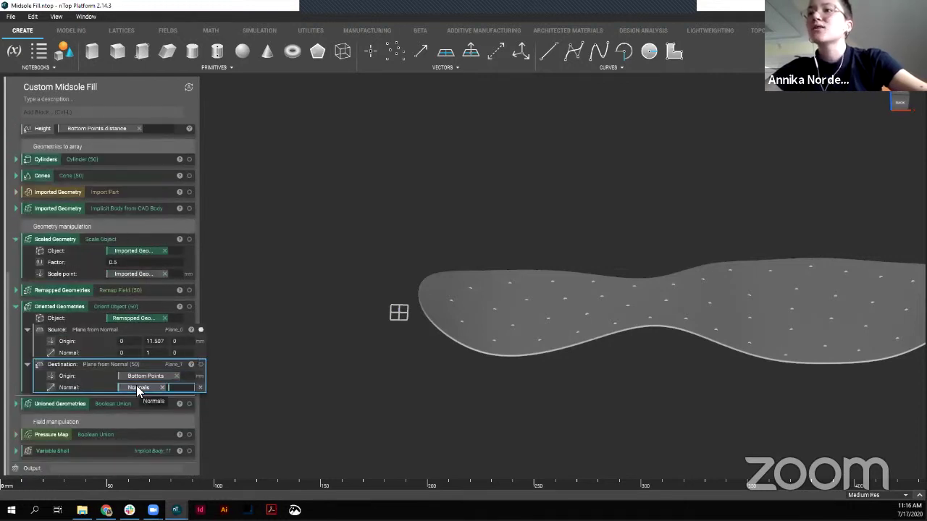
{"action": "scroll", "coordinate": [136, 385], "scroll_direction": "up", "scroll_amount": 3}
{"action": "left_click", "coordinate": [41, 216]}
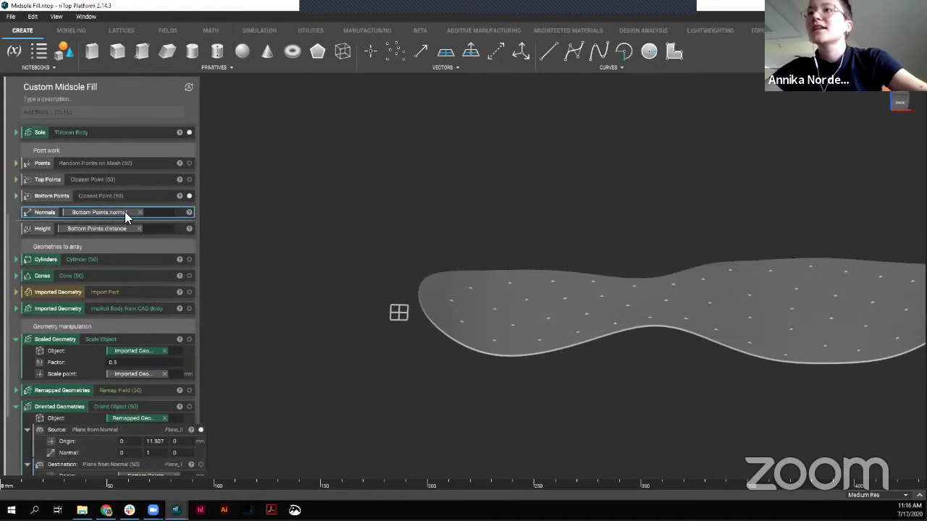
{"action": "scroll", "coordinate": [166, 204], "scroll_direction": "down", "scroll_amount": 3}
{"action": "left_click", "coordinate": [158, 362]}
{"action": "scroll", "coordinate": [119, 313], "scroll_direction": "up", "scroll_amount": 5}
{"action": "scroll", "coordinate": [119, 313], "scroll_direction": "down", "scroll_amount": 5}
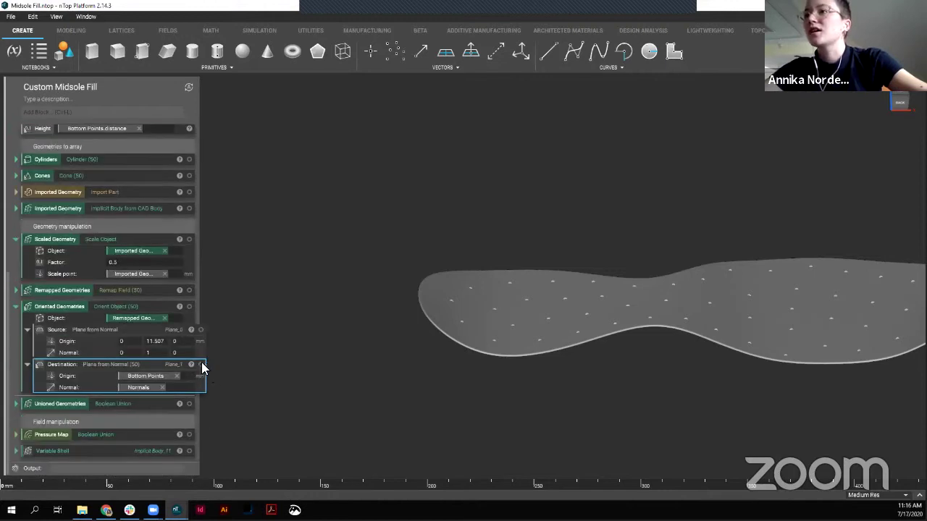
- Display the destination planes on the sole and examine their orientation from the side
{"action": "left_click", "coordinate": [201, 364]}
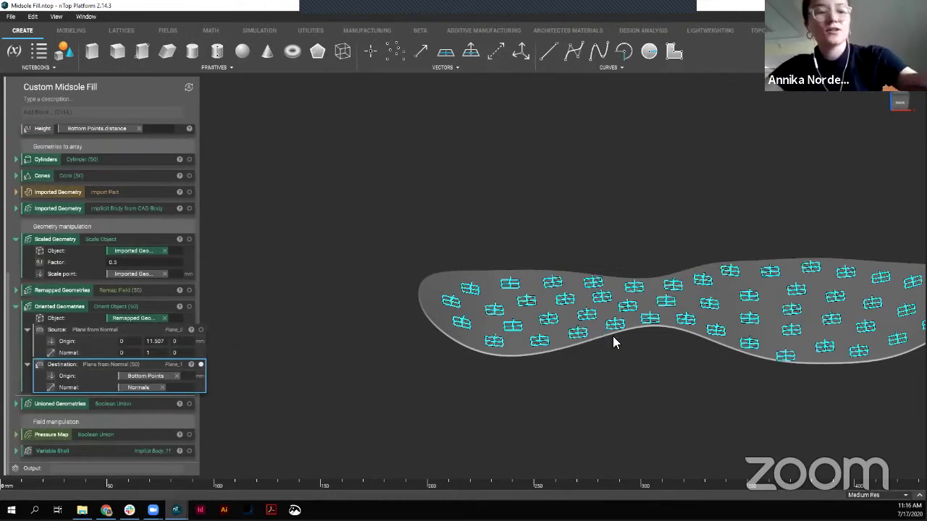
{"action": "middle_click_drag", "start_coordinate": [749, 333], "coordinate": [534, 382]}
{"action": "right_click_drag", "start_coordinate": [534, 382], "coordinate": [245, 297]}
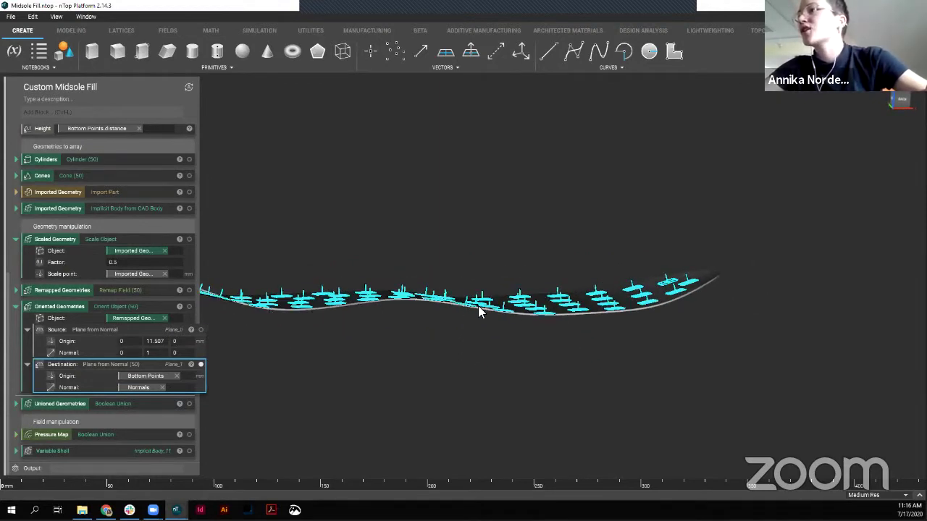
- Examine the destination planes from above and from the side to see how they follow the sole's curvature
{"action": "right_click_drag", "start_coordinate": [638, 314], "coordinate": [344, 373]}
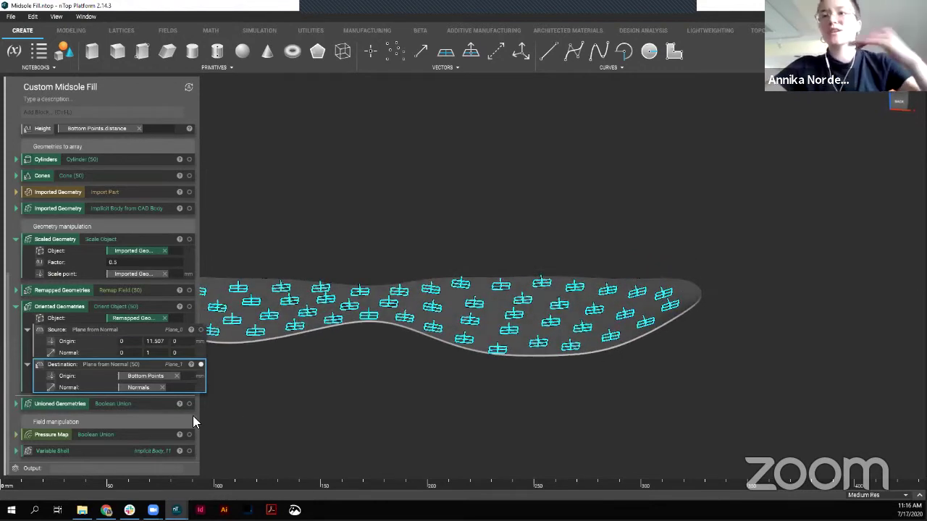
{"action": "right_click_drag", "start_coordinate": [469, 338], "coordinate": [482, 300]}
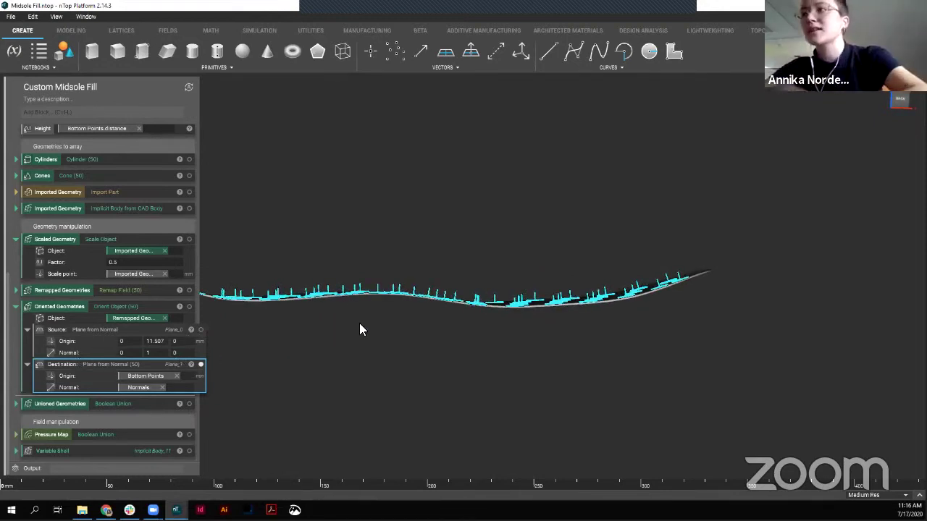
{"action": "right_click_drag", "start_coordinate": [359, 330], "coordinate": [352, 337]}
{"action": "right_click_drag", "start_coordinate": [451, 316], "coordinate": [496, 271]}
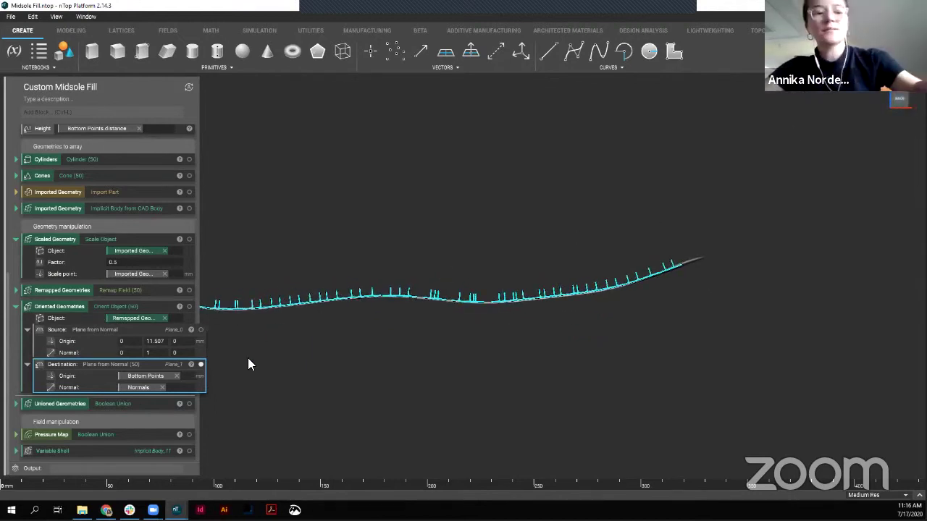
{"action": "right_click_drag", "start_coordinate": [316, 344], "coordinate": [432, 309]}
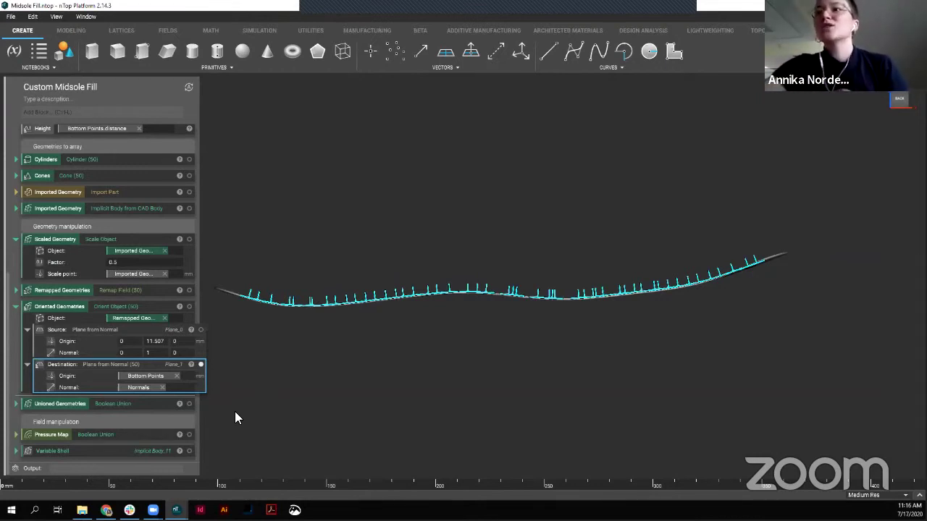
- Display the Oriented Geometries in place of the sole and destination planes, and examine the array from several angles
{"action": "left_click", "coordinate": [137, 290]}
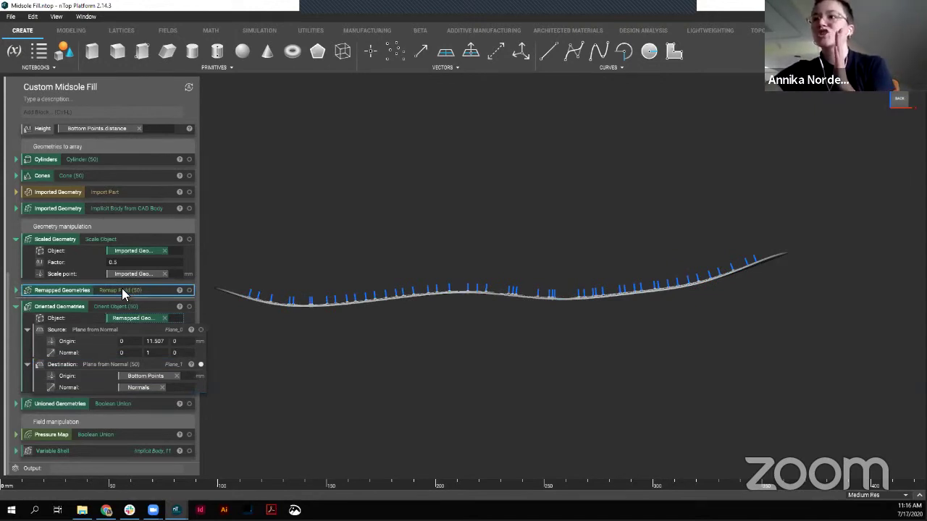
{"action": "left_click", "coordinate": [123, 307]}
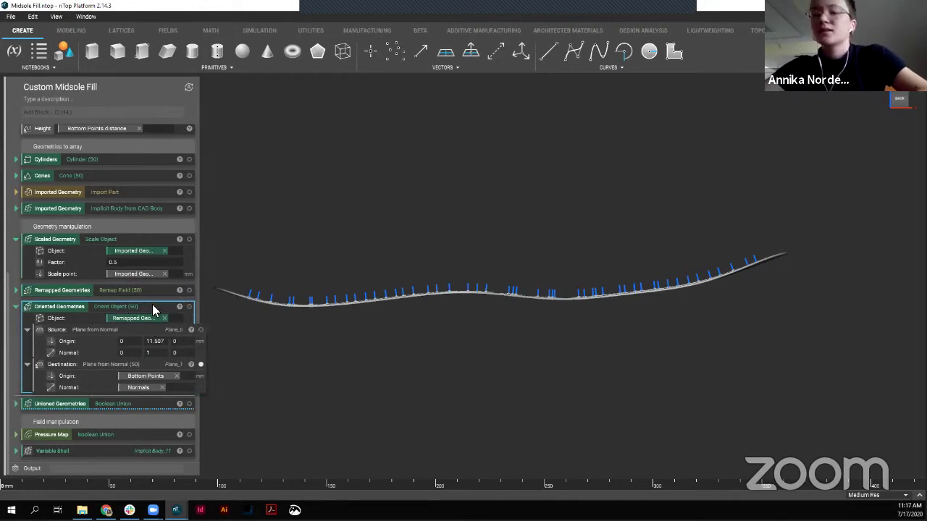
{"action": "right_click_drag", "start_coordinate": [508, 290], "coordinate": [315, 269]}
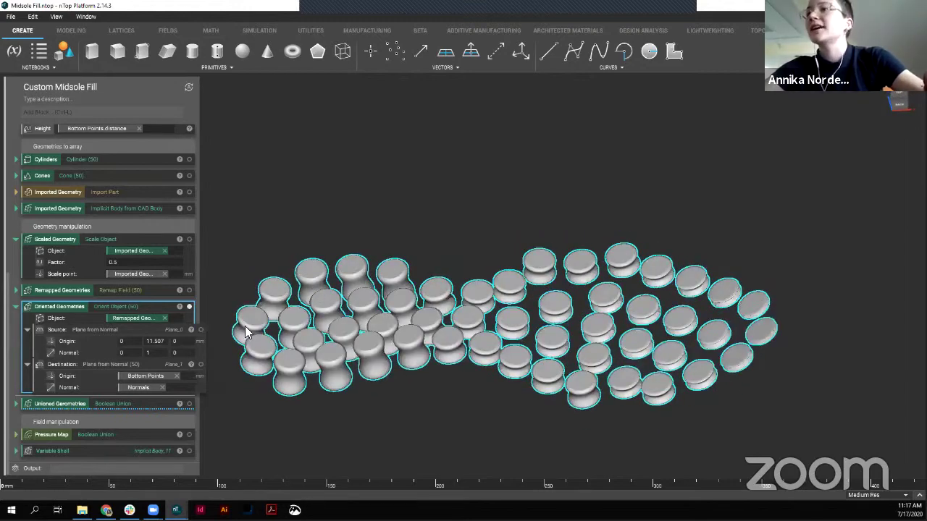
{"action": "right_click_drag", "start_coordinate": [637, 337], "coordinate": [565, 440]}
- Retrace the workflow from the Points, Top Points and Height variables down to the Remapped and Oriented Geometries blocks
{"action": "scroll", "coordinate": [76, 276], "scroll_direction": "up", "scroll_amount": 3}
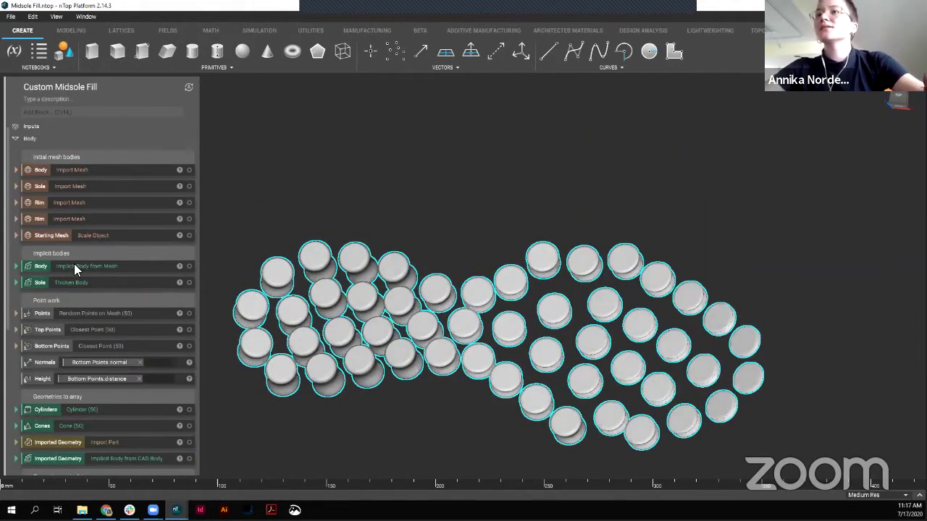
{"action": "scroll", "coordinate": [76, 276], "scroll_direction": "up", "scroll_amount": 3}
{"action": "left_click", "coordinate": [49, 329]}
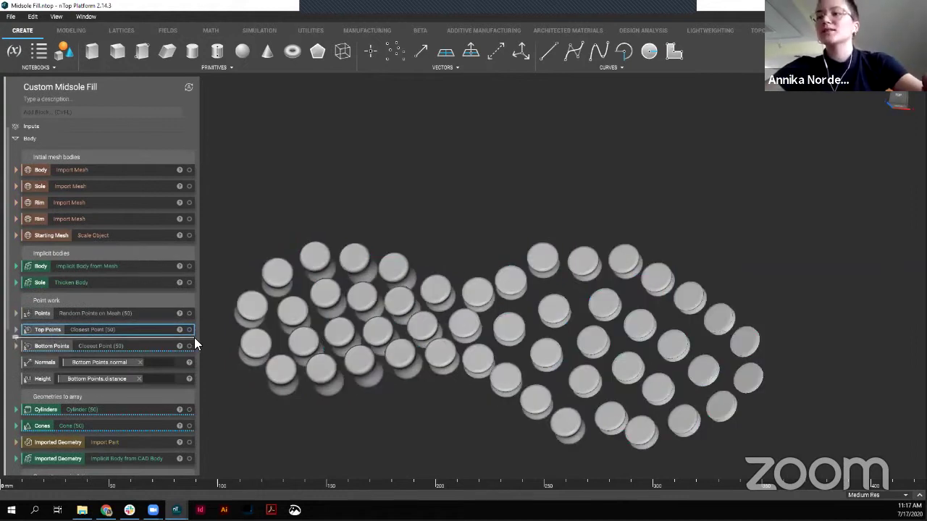
{"action": "scroll", "coordinate": [97, 324], "scroll_direction": "down", "scroll_amount": 3}
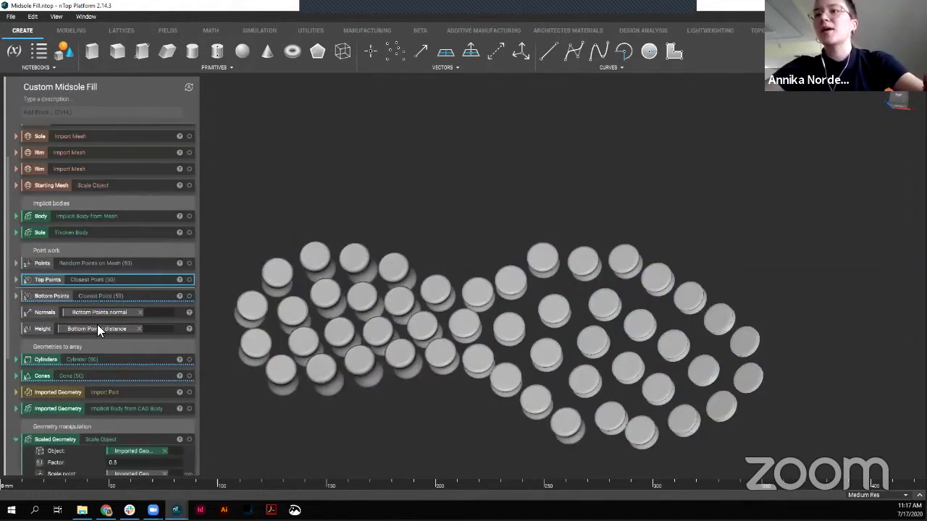
{"action": "left_click", "coordinate": [40, 263]}
{"action": "left_click", "coordinate": [44, 279]}
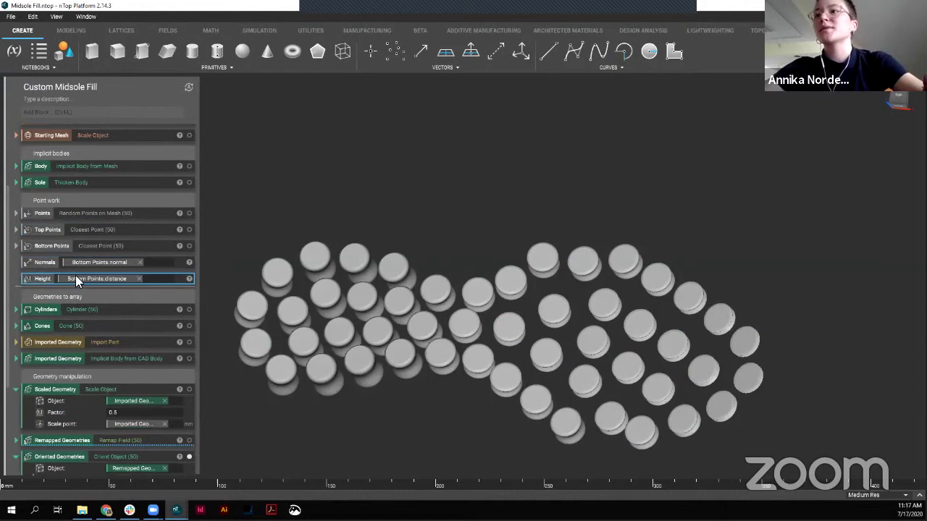
{"action": "scroll", "coordinate": [75, 275], "scroll_direction": "down", "scroll_amount": 4}
{"action": "left_click", "coordinate": [84, 291]}
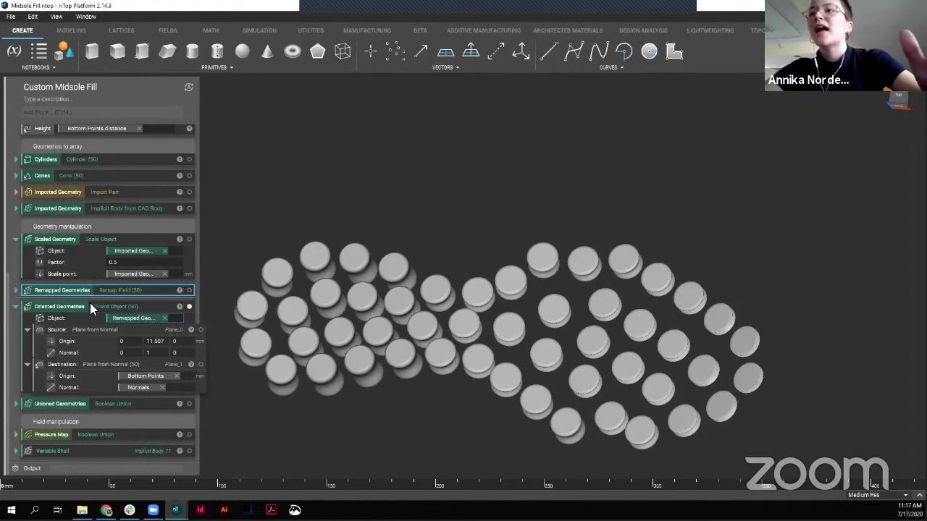
{"action": "left_click", "coordinate": [91, 306]}
- Examine the Oriented Geometries from several angles, briefly opening and closing the section cut settings
{"action": "right_click_drag", "start_coordinate": [355, 360], "coordinate": [442, 167]}
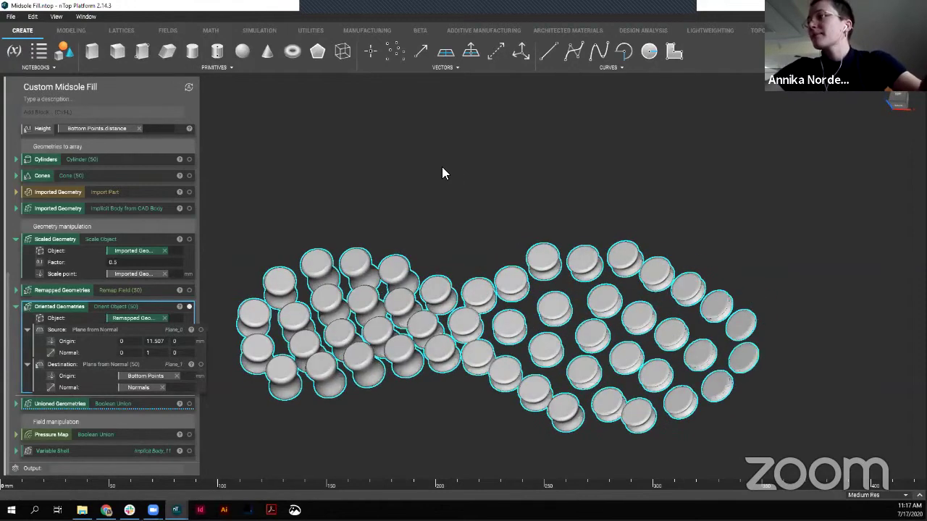
{"action": "left_click", "coordinate": [439, 168]}
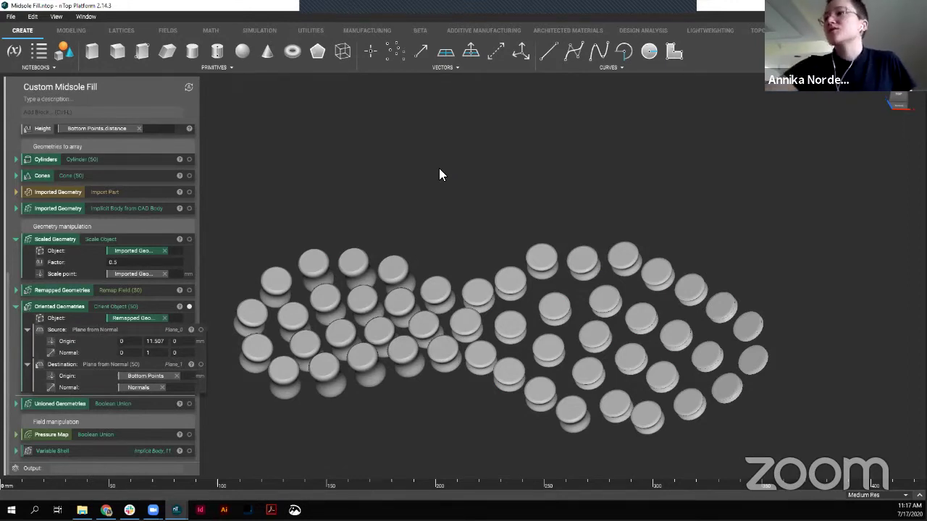
{"action": "right_click_drag", "start_coordinate": [397, 349], "coordinate": [346, 305]}
{"action": "left_click", "coordinate": [127, 308]}
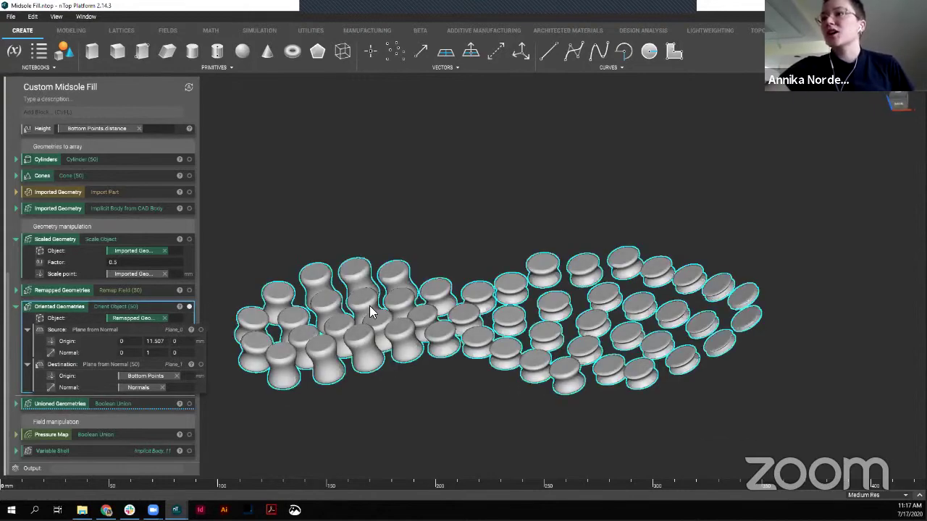
{"action": "right_click_drag", "start_coordinate": [395, 254], "coordinate": [395, 303]}
{"action": "right_click_drag", "start_coordinate": [558, 325], "coordinate": [494, 294]}
{"action": "left_click_drag", "start_coordinate": [494, 294], "coordinate": [420, 238]}
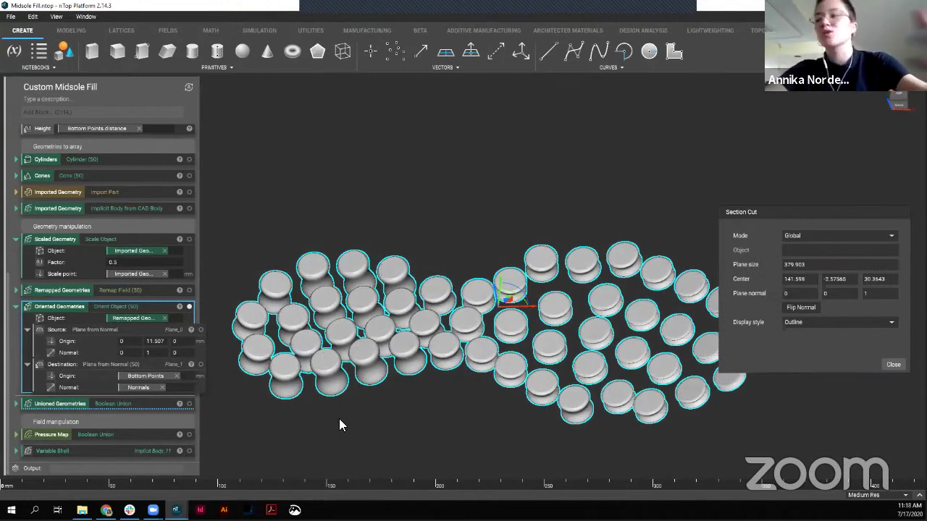
{"action": "left_click", "coordinate": [891, 364]}
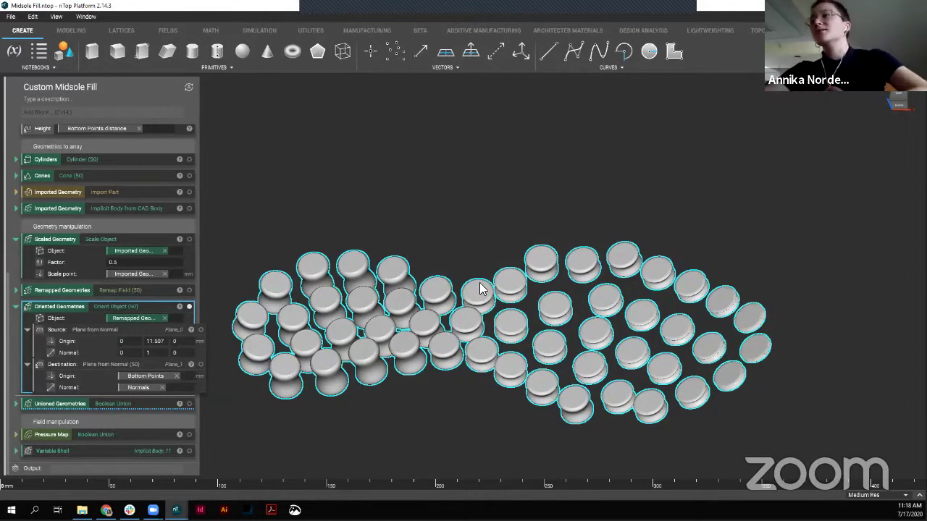
{"action": "right_click_drag", "start_coordinate": [469, 260], "coordinate": [262, 362]}
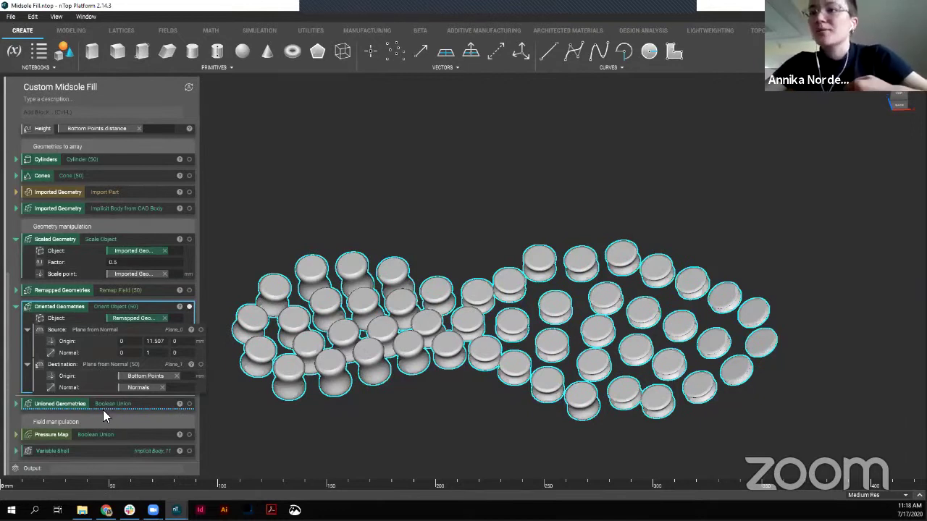
- Expand the Variable Shell block and review the Ramp that derives its distance from the Pressure Map
{"action": "left_click", "coordinate": [66, 434]}
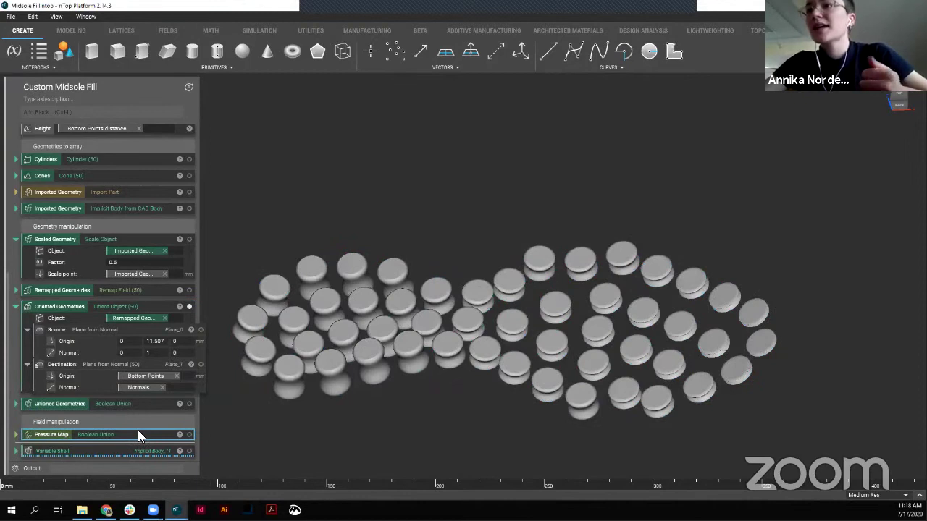
{"action": "left_click", "coordinate": [16, 451]}
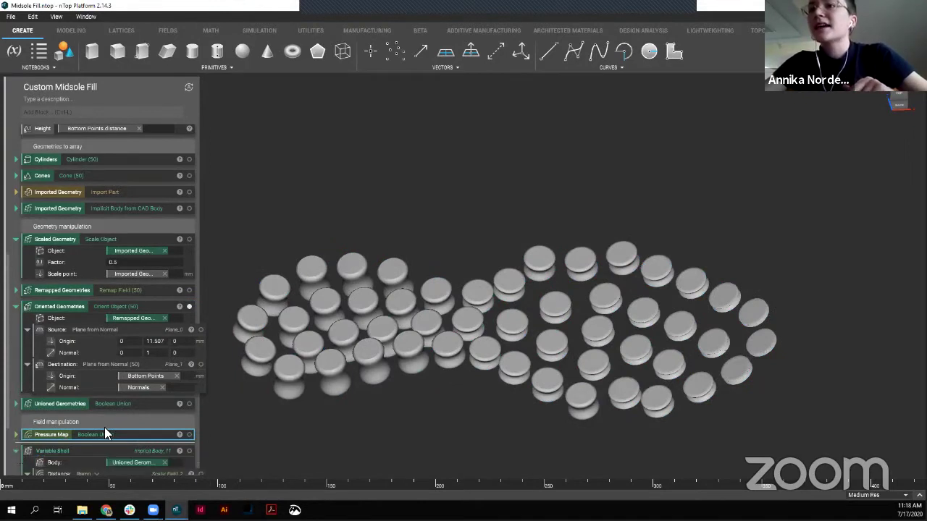
{"action": "left_click", "coordinate": [148, 380]}
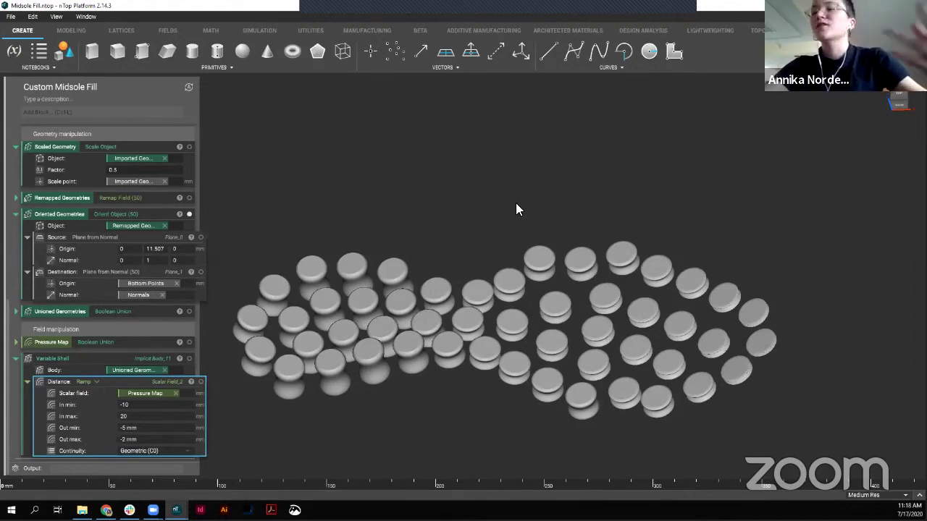
{"action": "right_click_drag", "start_coordinate": [539, 337], "coordinate": [553, 311]}
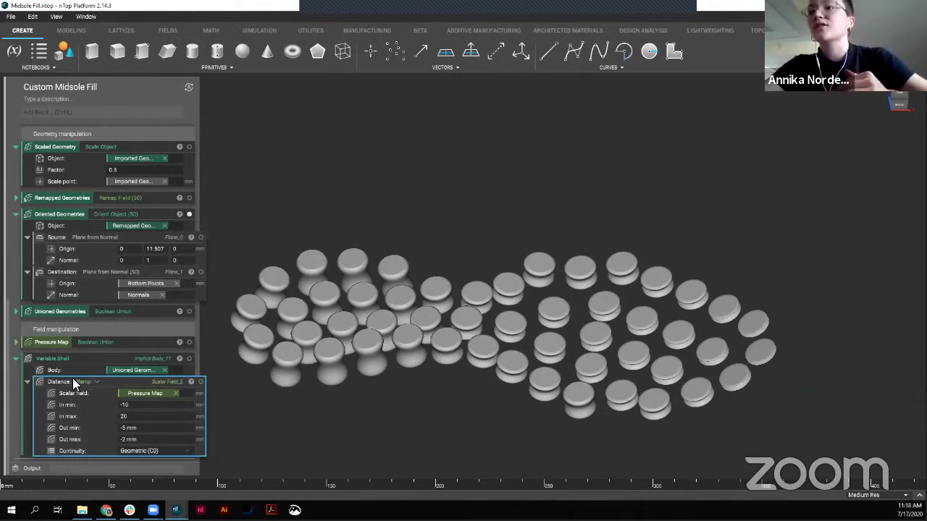
- Collapse the Ramp settings, display the Variable Shell, and examine its wall thickness with a repositioned global section cut
{"action": "left_click", "coordinate": [28, 381]}
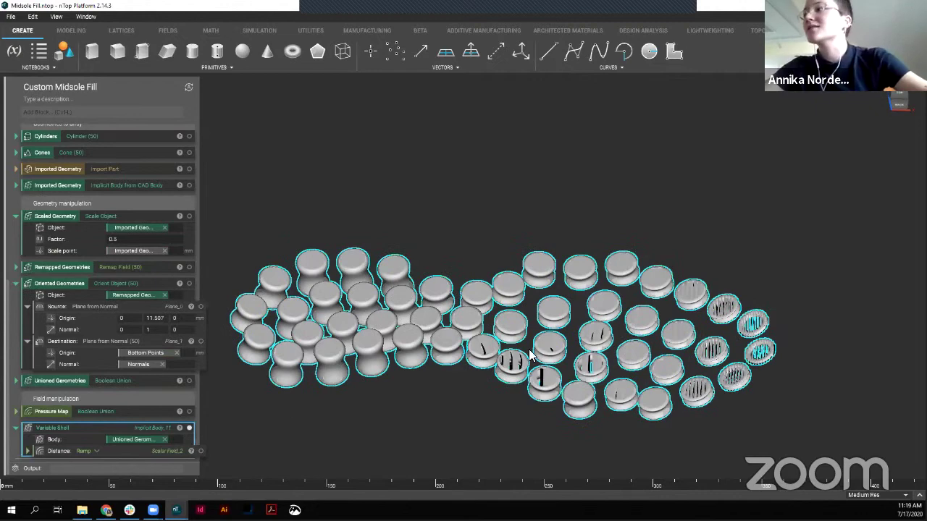
{"action": "right_click_drag", "start_coordinate": [531, 355], "coordinate": [303, 347]}
{"action": "key", "text": "ctrl+shift+x"}
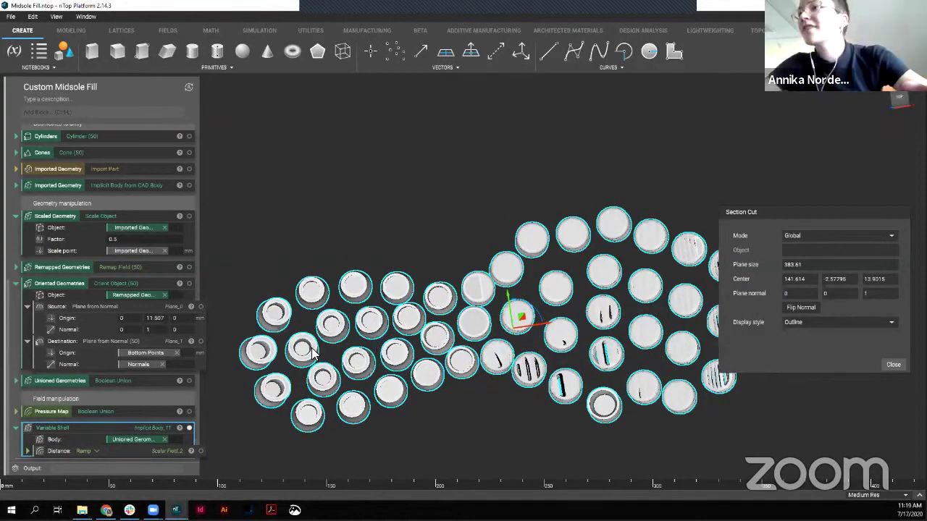
{"action": "left_click_drag", "start_coordinate": [511, 314], "coordinate": [517, 327]}
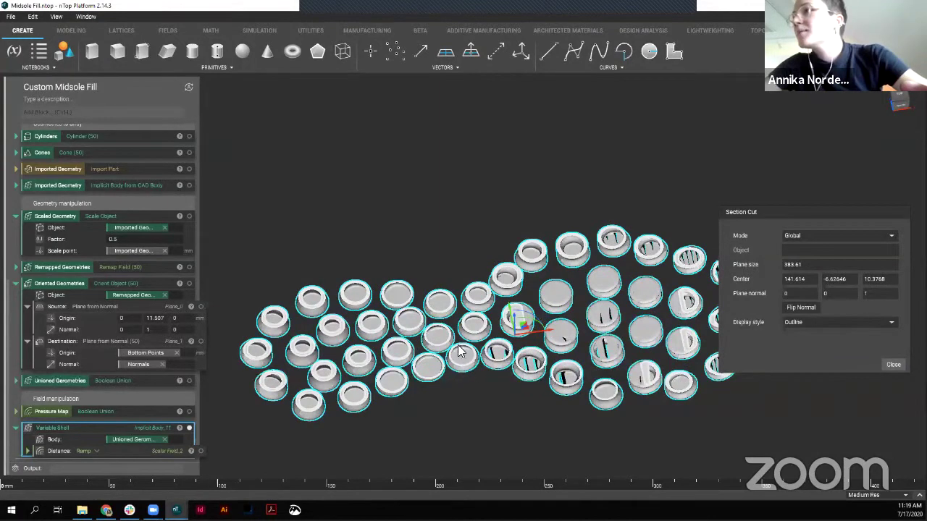
{"action": "right_click_drag", "start_coordinate": [561, 341], "coordinate": [529, 336]}
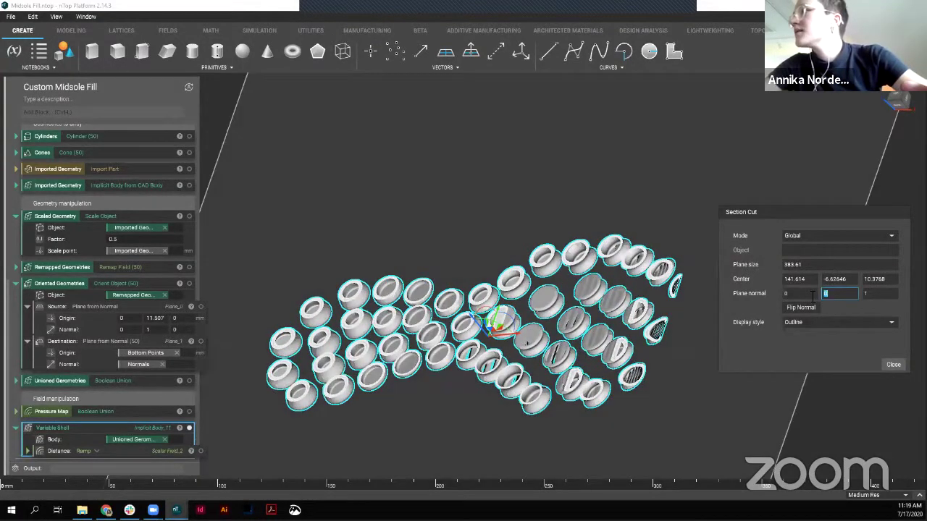
- Set the section cut's plane normal to 1, 0, 0, inspect the sliced shell, and close the section cut
{"action": "left_click", "coordinate": [806, 295]}
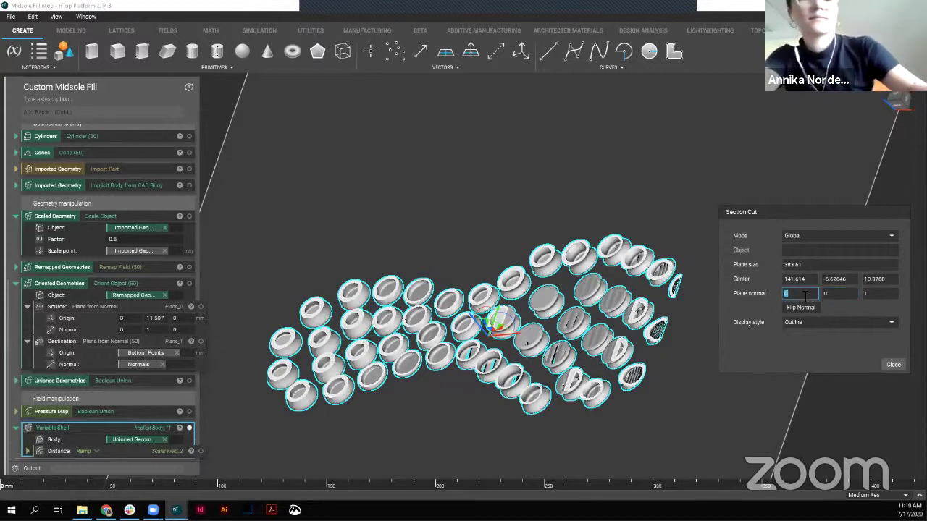
{"action": "type", "text": "1"}
{"action": "key", "text": "Tab"}
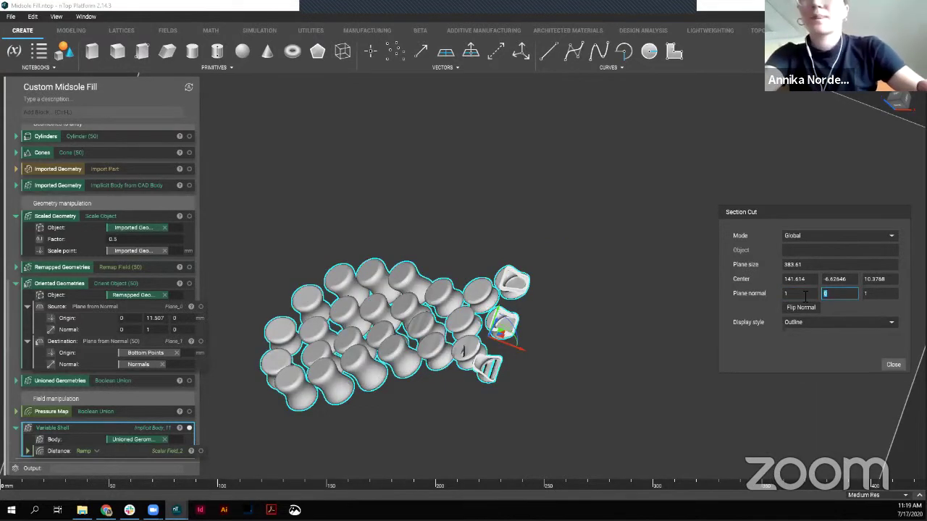
{"action": "key", "text": "Tab"}
{"action": "type", "text": "0"}
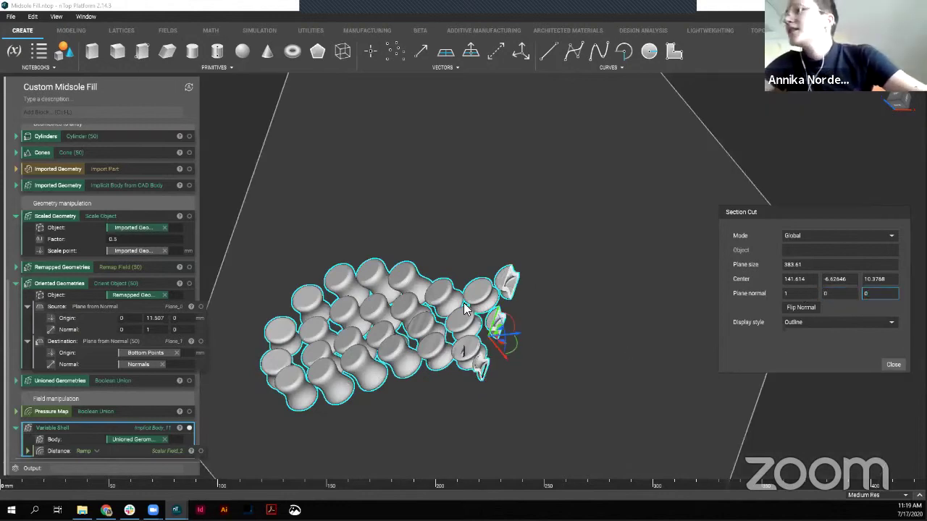
{"action": "right_click_drag", "start_coordinate": [464, 302], "coordinate": [470, 300]}
{"action": "left_click_drag", "start_coordinate": [466, 298], "coordinate": [375, 365]}
{"action": "left_click", "coordinate": [893, 364]}
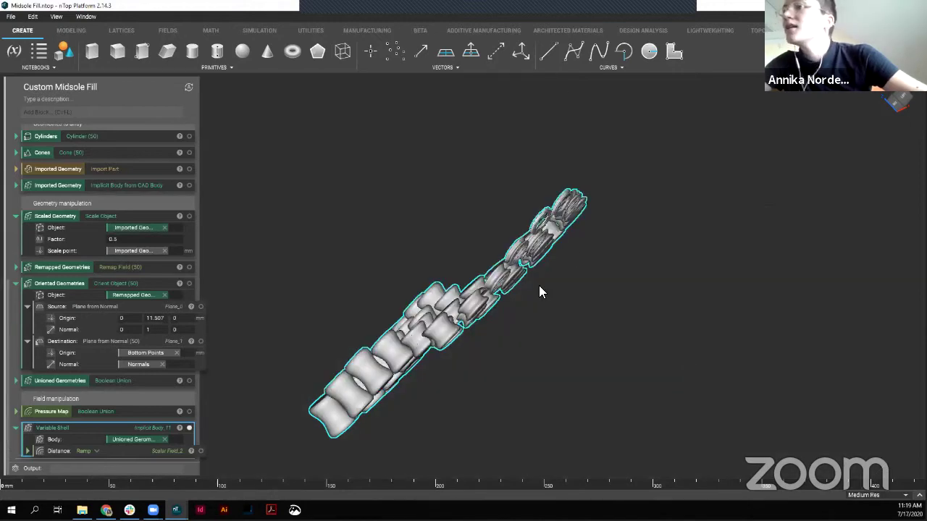
- Display the Oriented Geometries instead of the Variable Shell, and collapse both blocks while examining the array
{"action": "right_click_drag", "start_coordinate": [722, 394], "coordinate": [701, 320]}
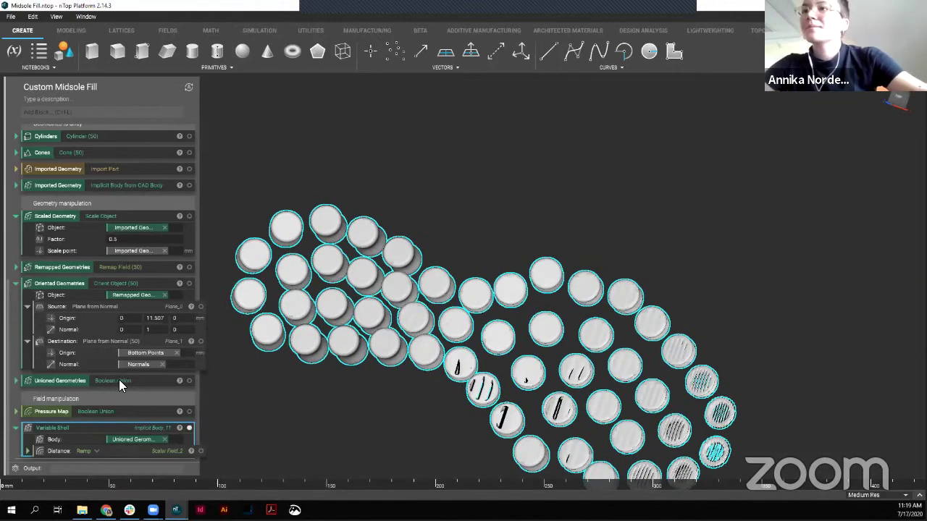
{"action": "left_click", "coordinate": [148, 280]}
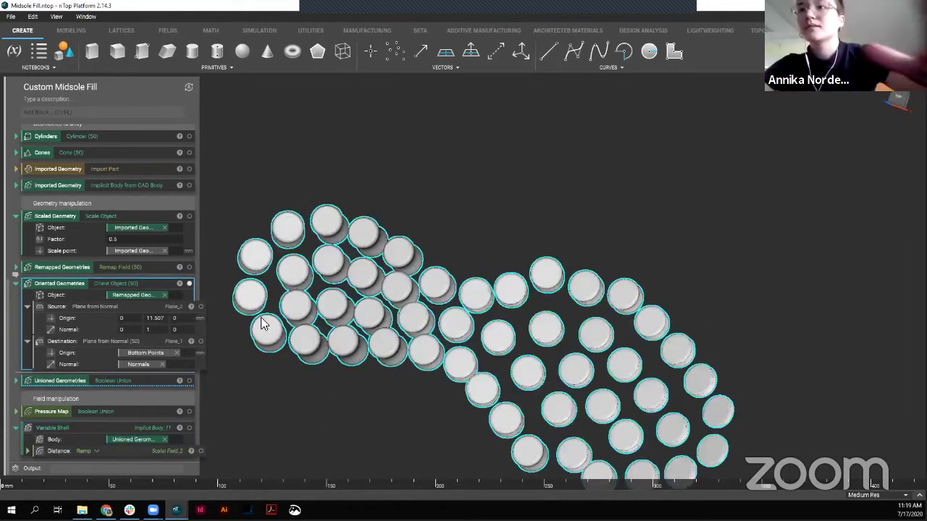
{"action": "right_click_drag", "start_coordinate": [540, 356], "coordinate": [611, 238]}
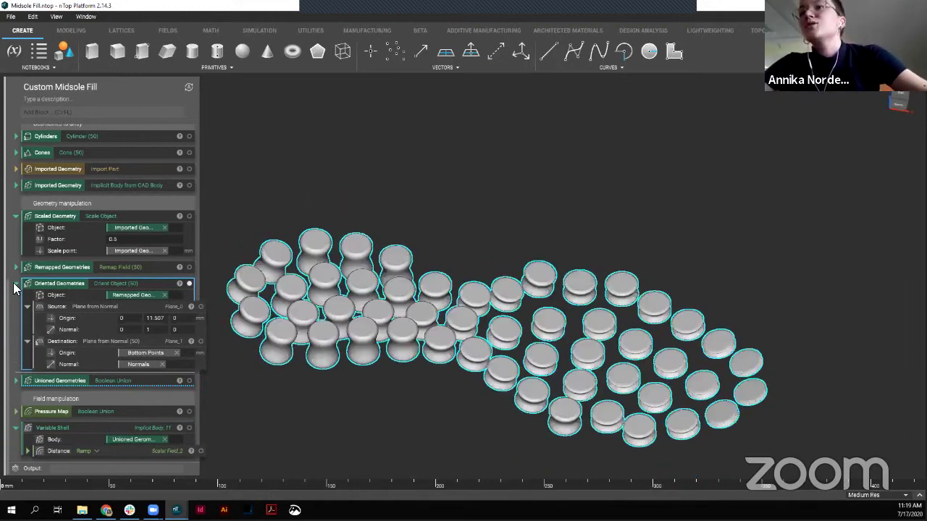
{"action": "left_click", "coordinate": [16, 283]}
{"action": "left_click", "coordinate": [16, 428]}
{"action": "right_click_drag", "start_coordinate": [305, 396], "coordinate": [383, 342]}
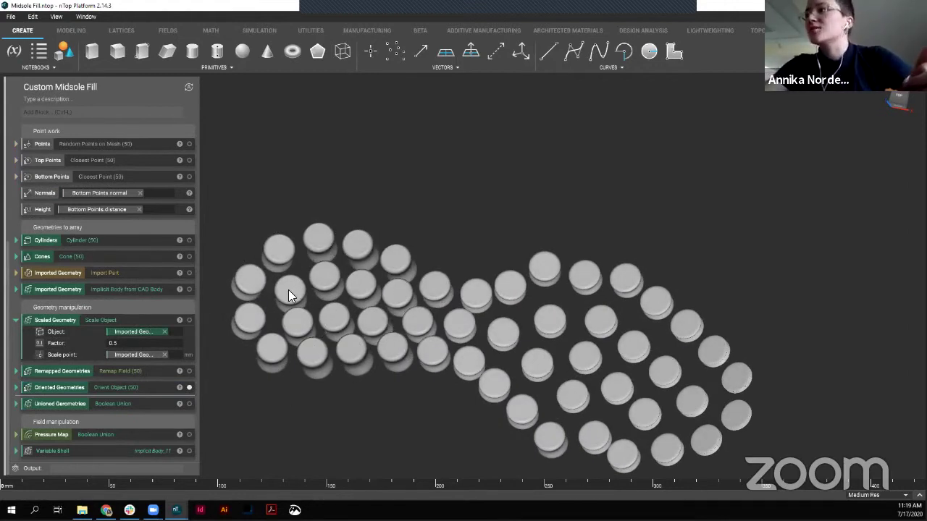
{"action": "right_click_drag", "start_coordinate": [546, 382], "coordinate": [298, 340]}
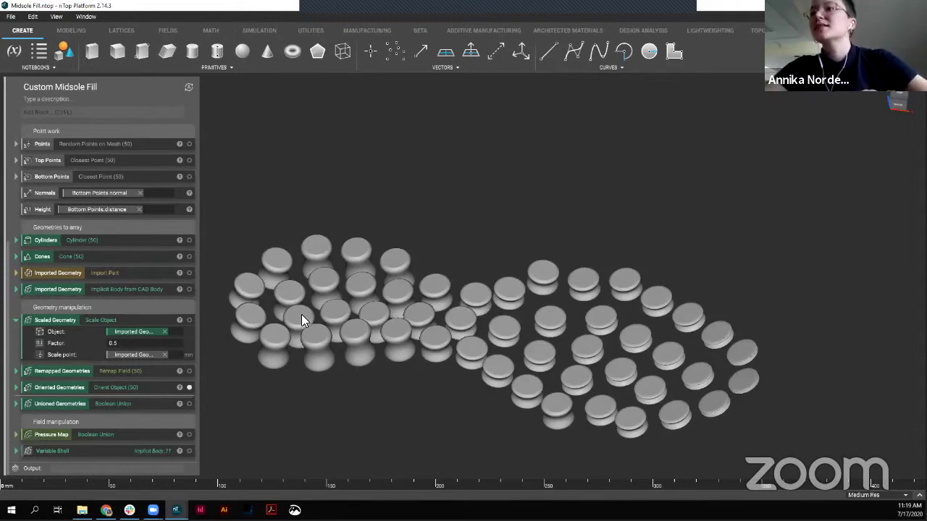
- Collapse the Scaled Geometry block and switch to the Variable Spacing notebook to view its ramped points
{"action": "left_click", "coordinate": [16, 320]}
{"action": "right_click_drag", "start_coordinate": [420, 400], "coordinate": [414, 436]}
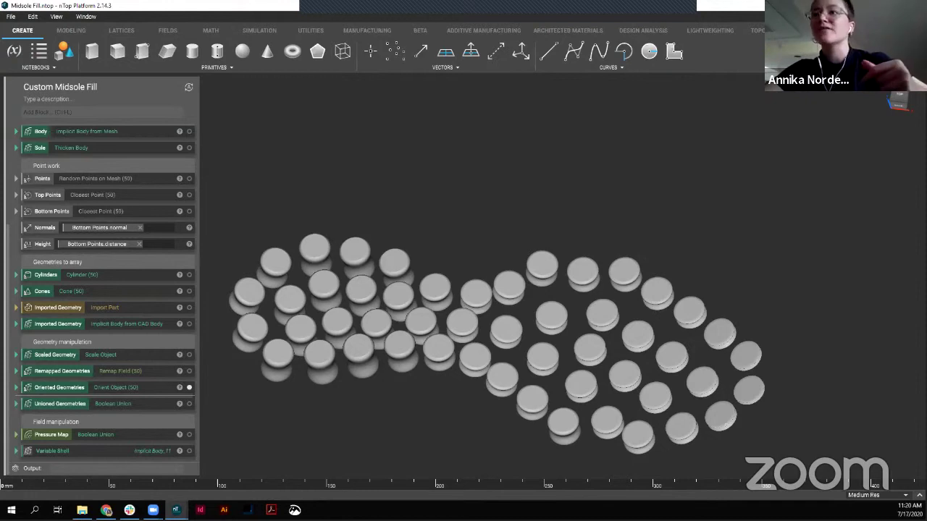
{"action": "key", "text": "alt+Tab"}
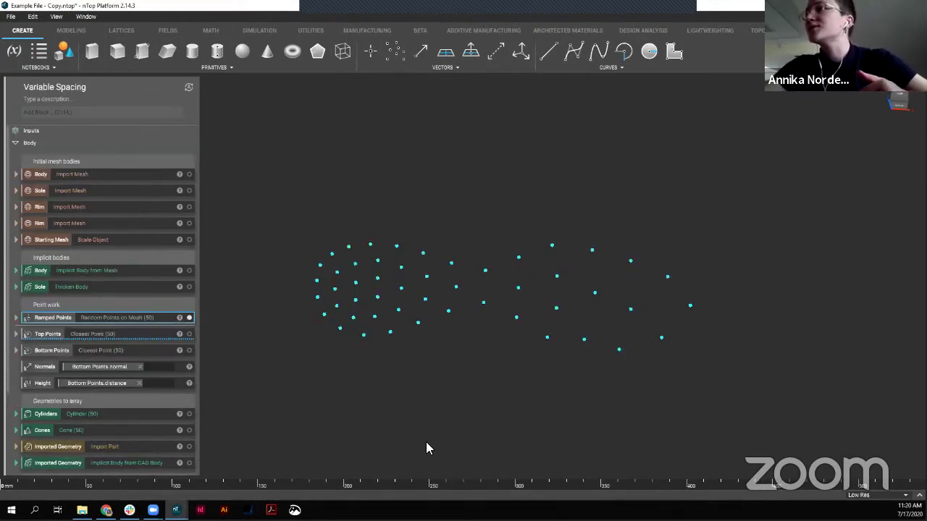
{"action": "mouse_move", "coordinate": [501, 307]}
{"action": "right_mouse_down"}
{"action": "mouse_move", "coordinate": [497, 387]}
{"action": "mouse_move", "coordinate": [499, 300]}
{"action": "right_mouse_up"}
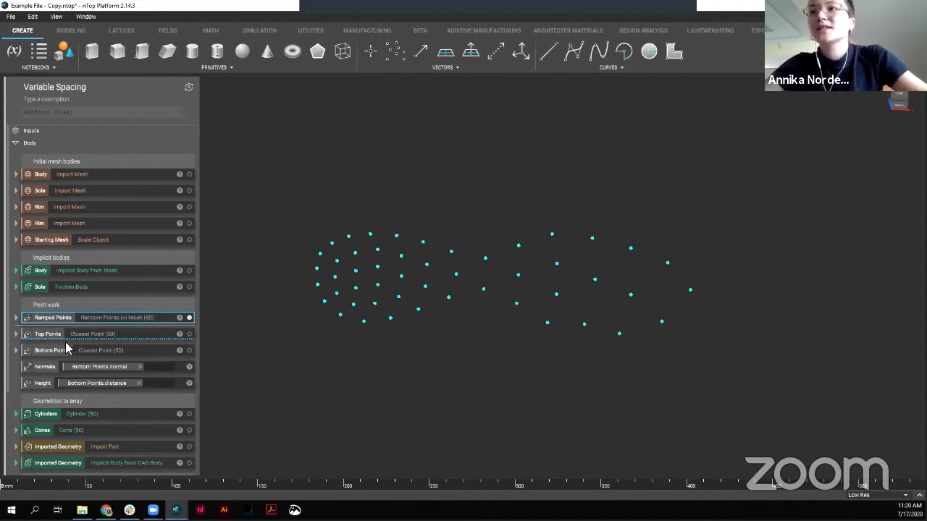
- Expand Ramped Points, display the Plane from Normal driving its spatial weighting ramp, inspect it against the points, and collapse the block
{"action": "left_click", "coordinate": [16, 319]}
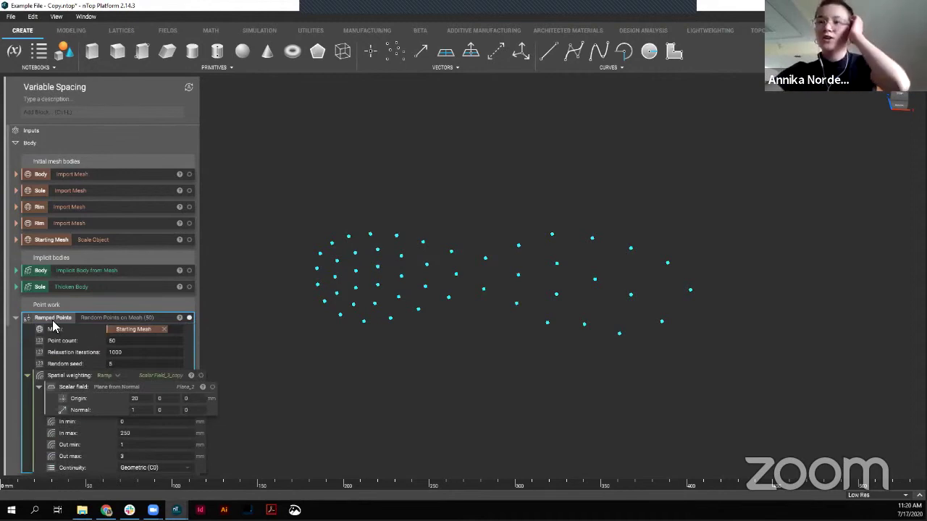
{"action": "scroll", "coordinate": [134, 325], "scroll_direction": "down", "scroll_amount": 2}
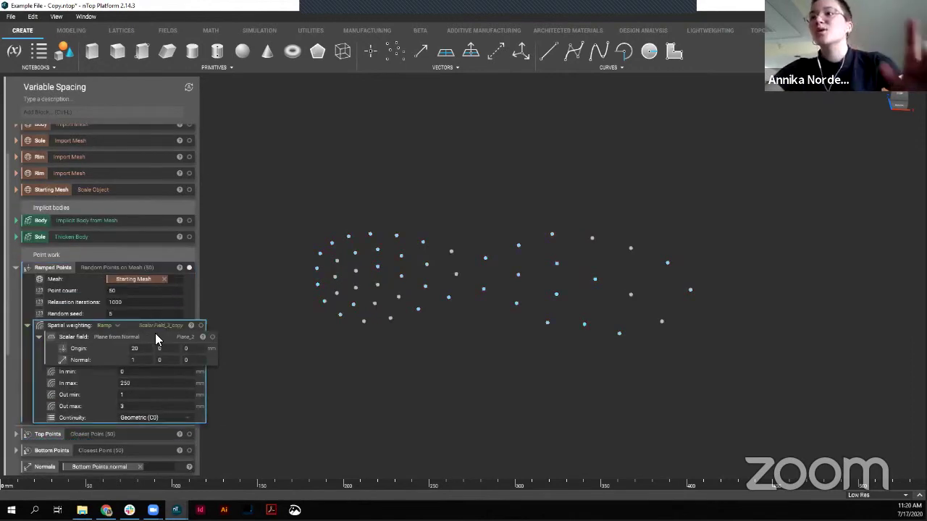
{"action": "left_click", "coordinate": [155, 337]}
{"action": "right_click_drag", "start_coordinate": [374, 280], "coordinate": [323, 154]}
{"action": "right_click_drag", "start_coordinate": [333, 122], "coordinate": [378, 311]}
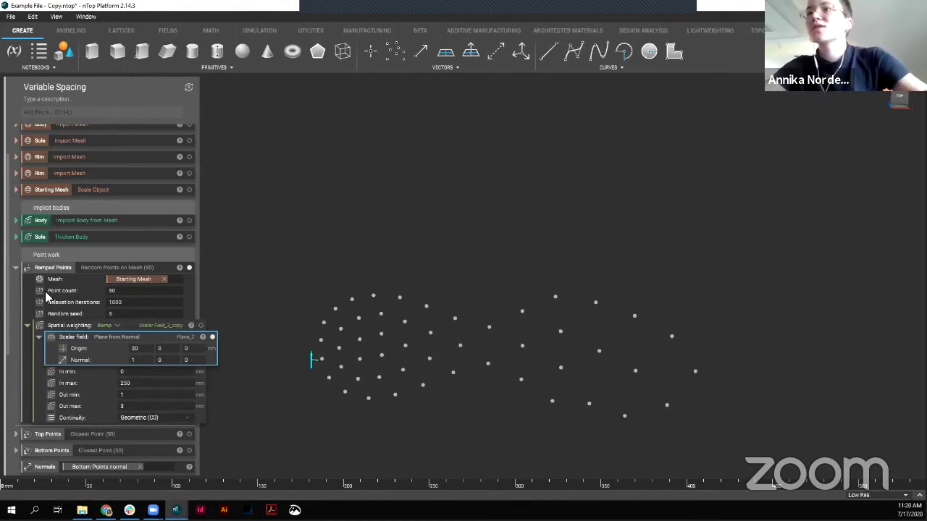
{"action": "left_click", "coordinate": [16, 268]}
{"action": "right_click_drag", "start_coordinate": [532, 348], "coordinate": [559, 283]}
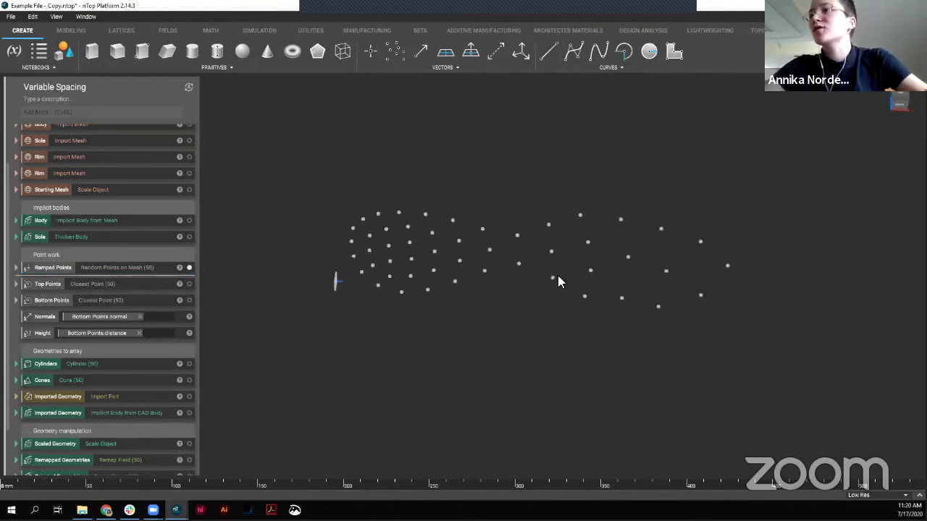
- Display the Top Points and the Bottom Points in turn to inspect the variable spacing on both sole surfaces
{"action": "left_click", "coordinate": [132, 287]}
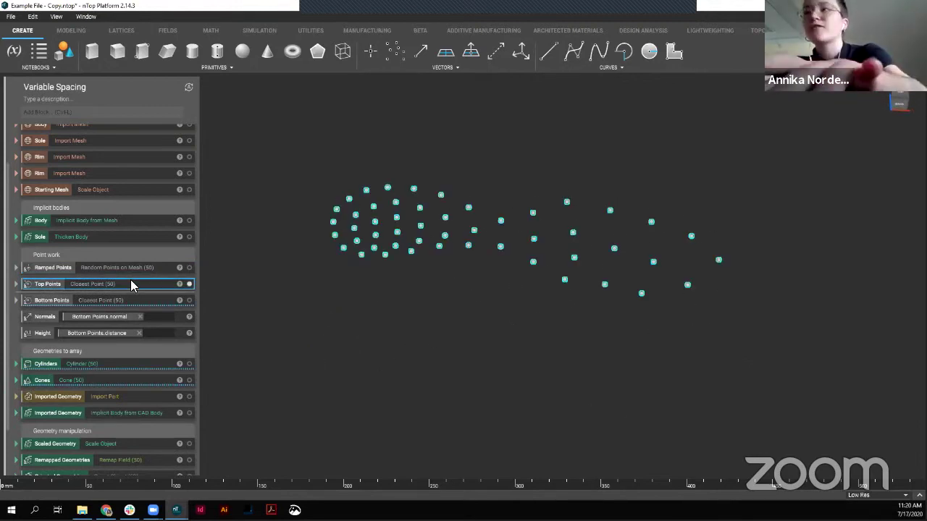
{"action": "left_click", "coordinate": [133, 297]}
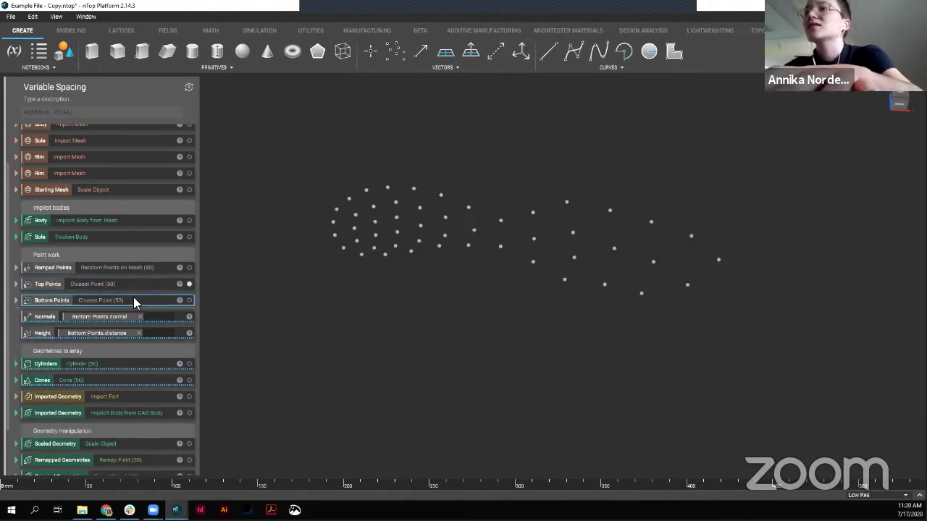
{"action": "mouse_move", "coordinate": [400, 296]}
{"action": "right_mouse_down"}
{"action": "mouse_move", "coordinate": [404, 232]}
{"action": "mouse_move", "coordinate": [384, 294]}
{"action": "right_mouse_up"}
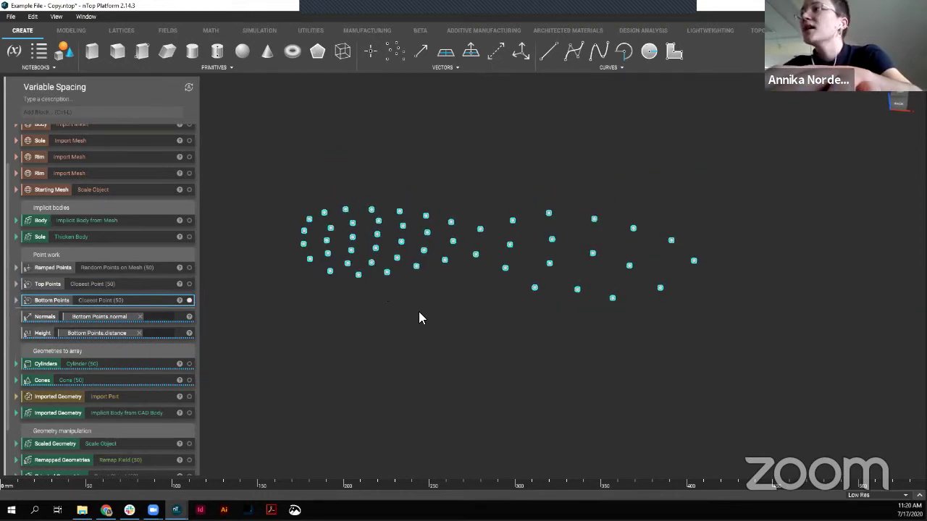
- Display the Cylinders array, examine its spacing from heel to toe, and clear the selection
{"action": "left_click", "coordinate": [119, 363]}
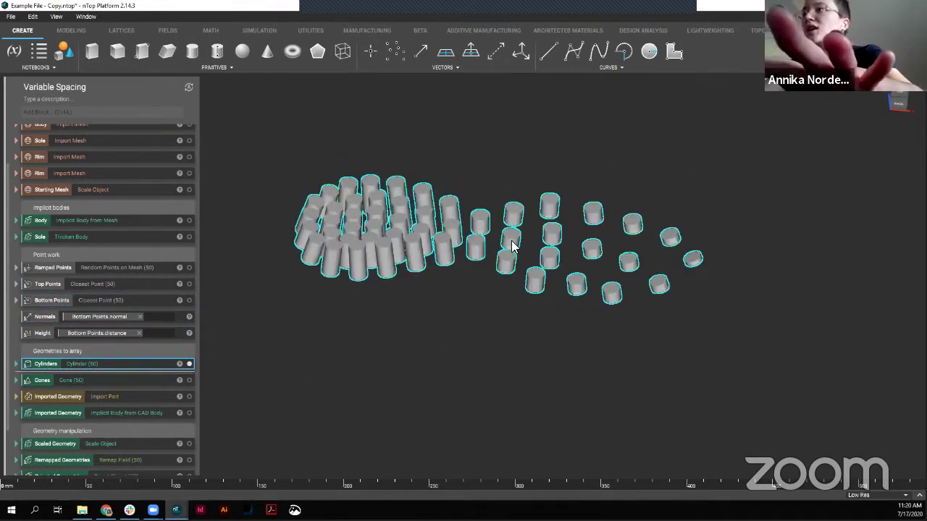
{"action": "right_click_drag", "start_coordinate": [503, 323], "coordinate": [470, 310]}
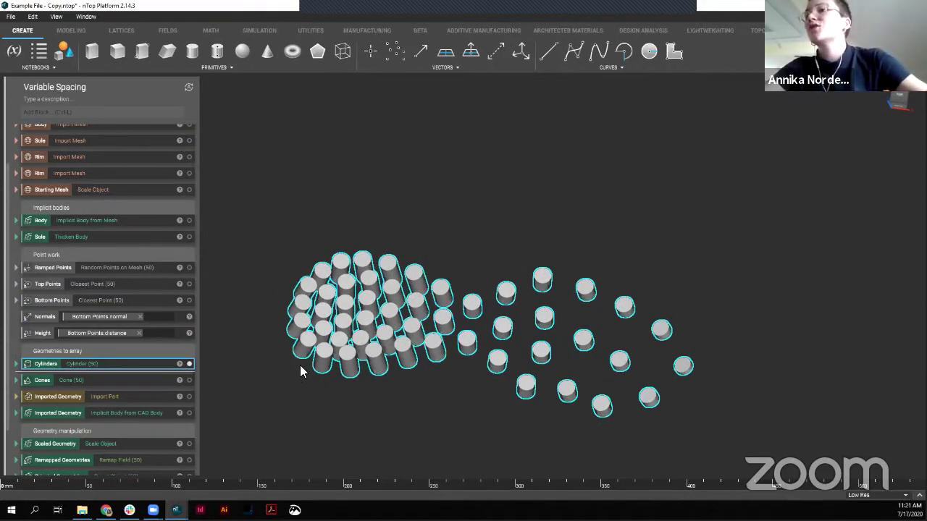
{"action": "right_click_drag", "start_coordinate": [664, 436], "coordinate": [688, 340]}
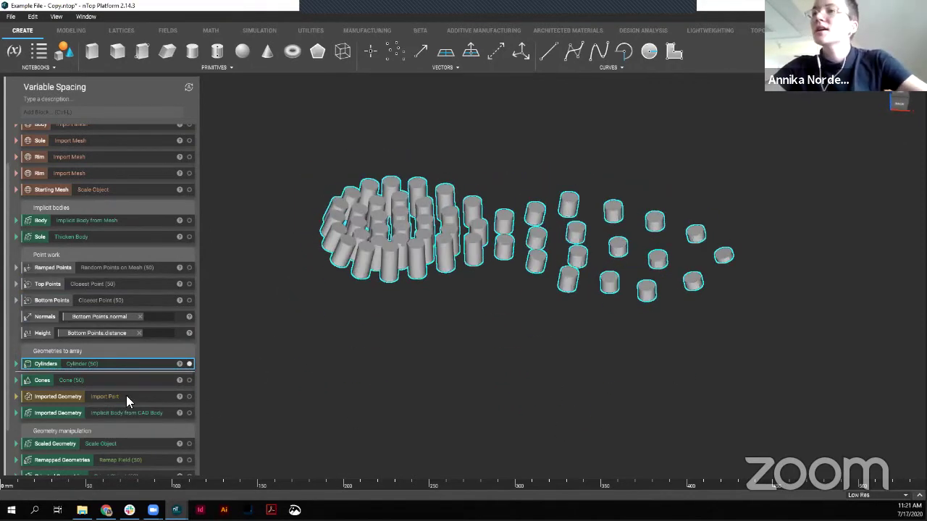
{"action": "left_click", "coordinate": [341, 350]}
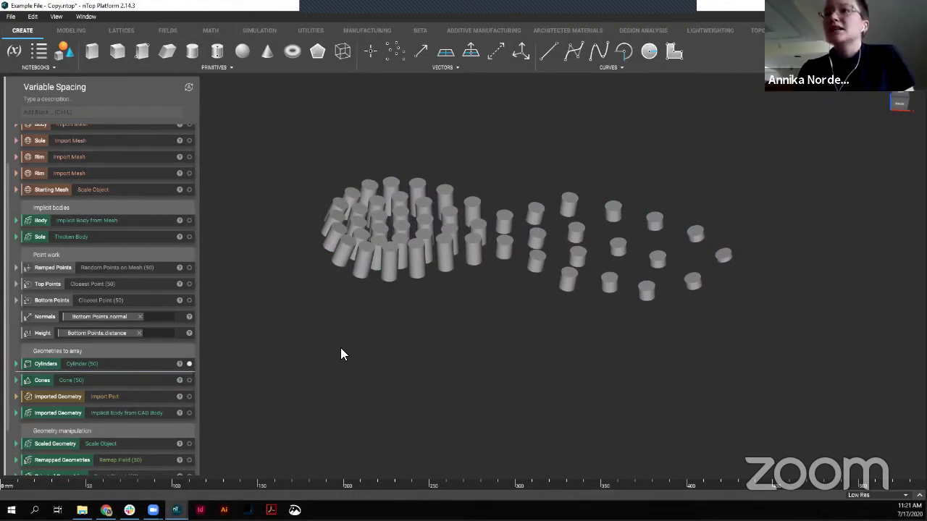
- Reopen the Ramped Points settings to review the spatial weighting ramp alongside the cylinders, and collapse the block
{"action": "left_click", "coordinate": [16, 267]}
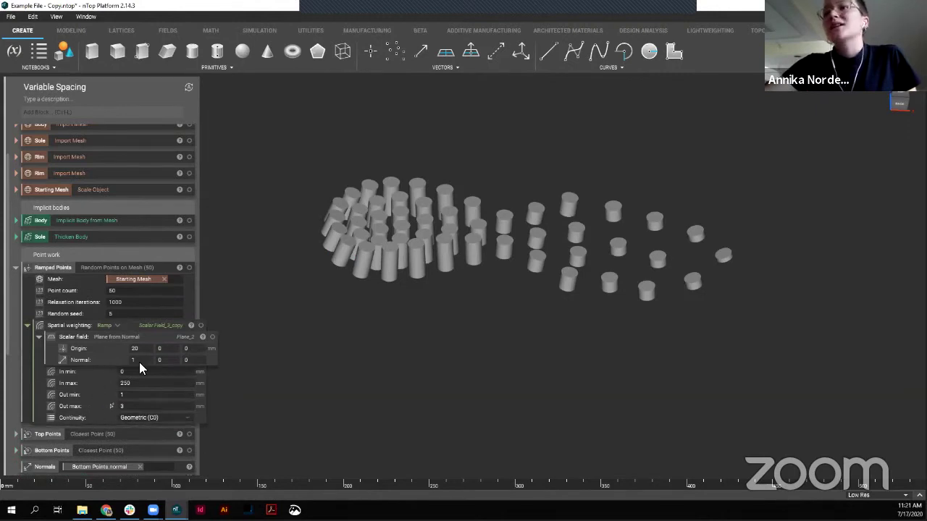
{"action": "right_click_drag", "start_coordinate": [509, 250], "coordinate": [378, 332]}
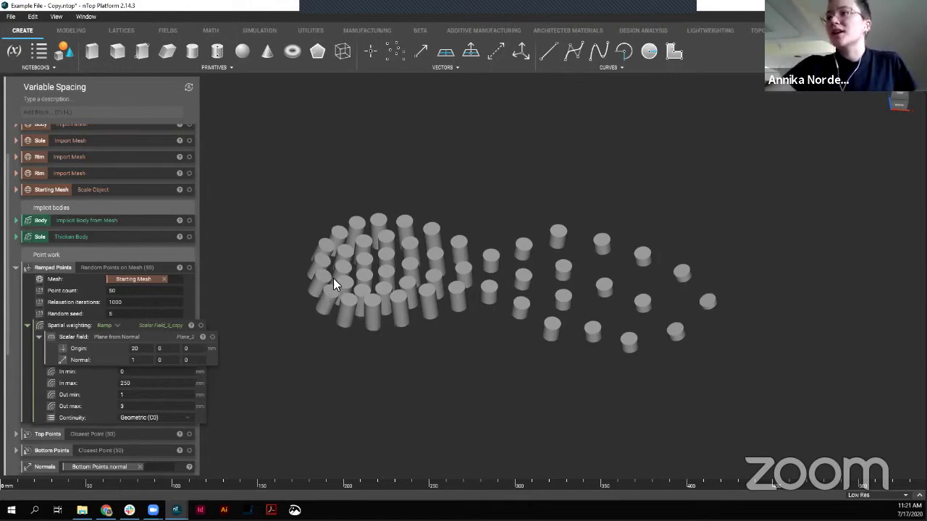
{"action": "scroll", "coordinate": [333, 278], "scroll_direction": "down", "scroll_amount": 2}
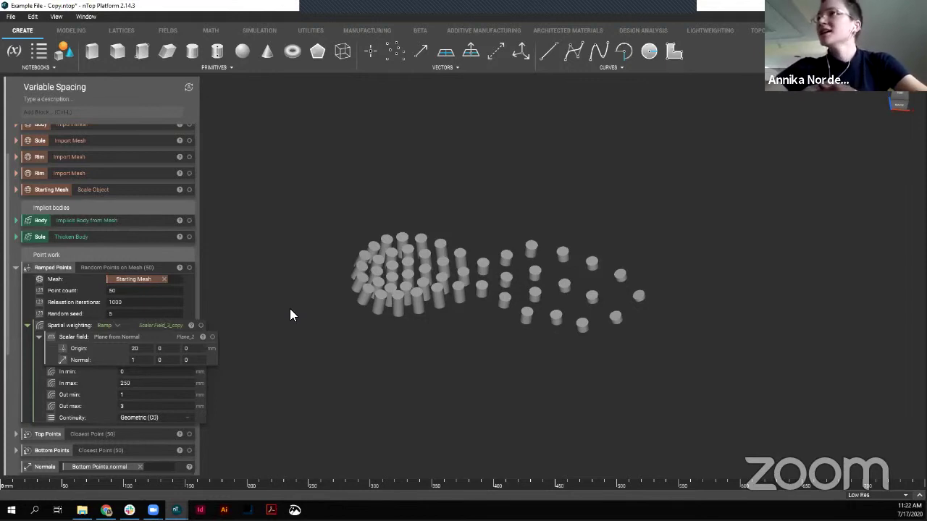
{"action": "scroll", "coordinate": [103, 257], "scroll_direction": "up", "scroll_amount": 2}
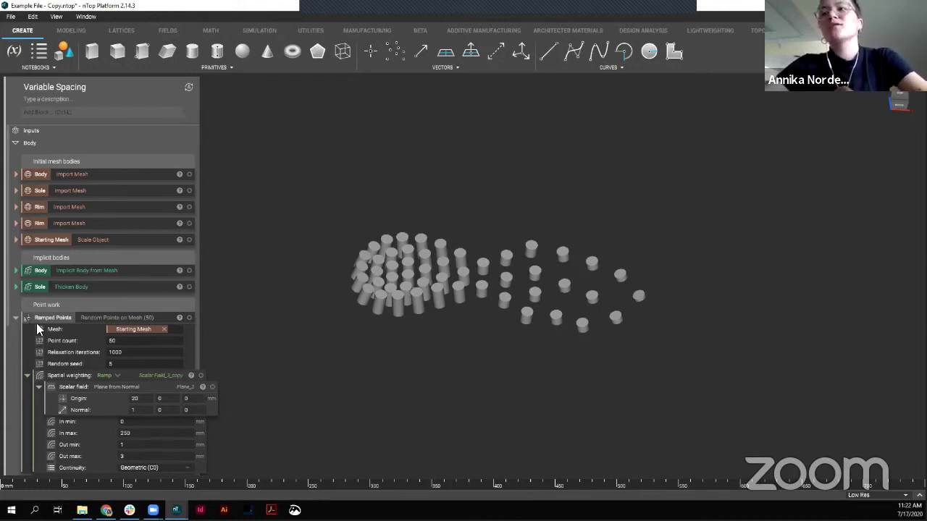
{"action": "left_click", "coordinate": [15, 317]}
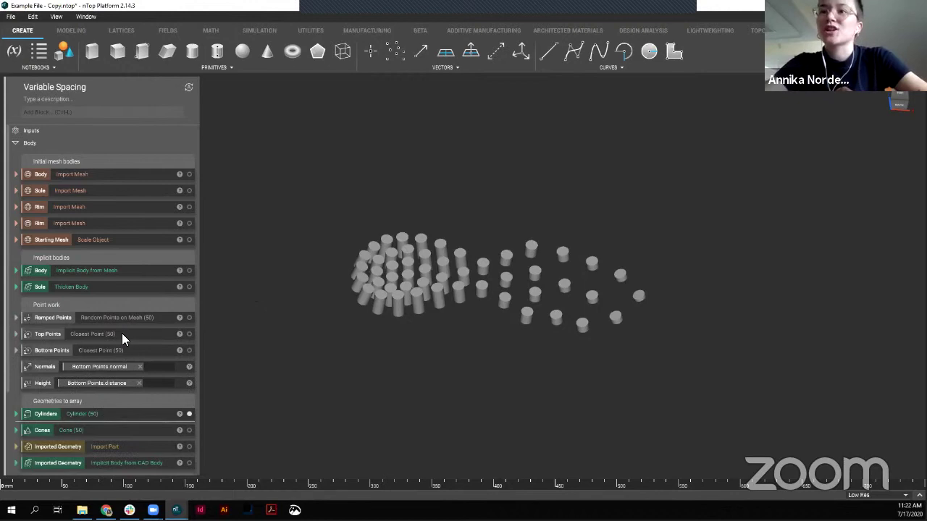